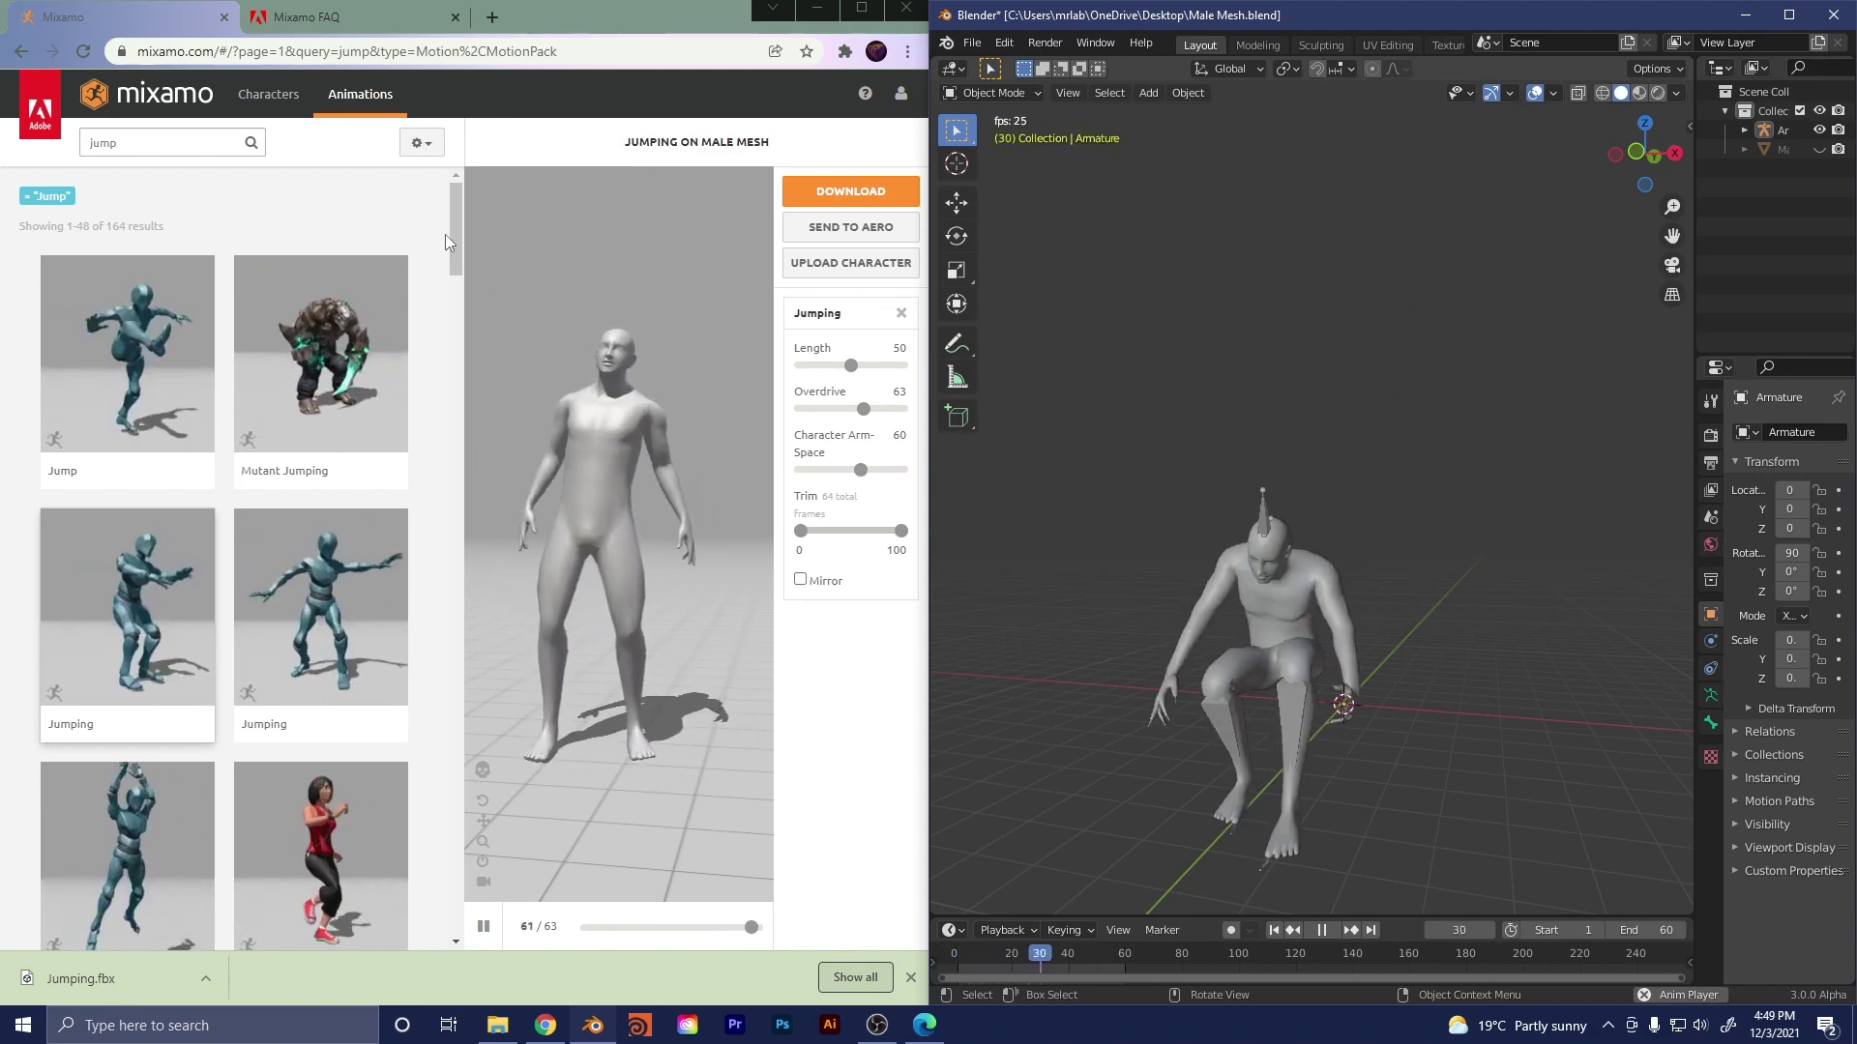
- Orbit the Blender viewport around the jumping character
{"action": "middle_click_drag", "start_coordinate": [1396, 424], "coordinate": [1351, 465]}
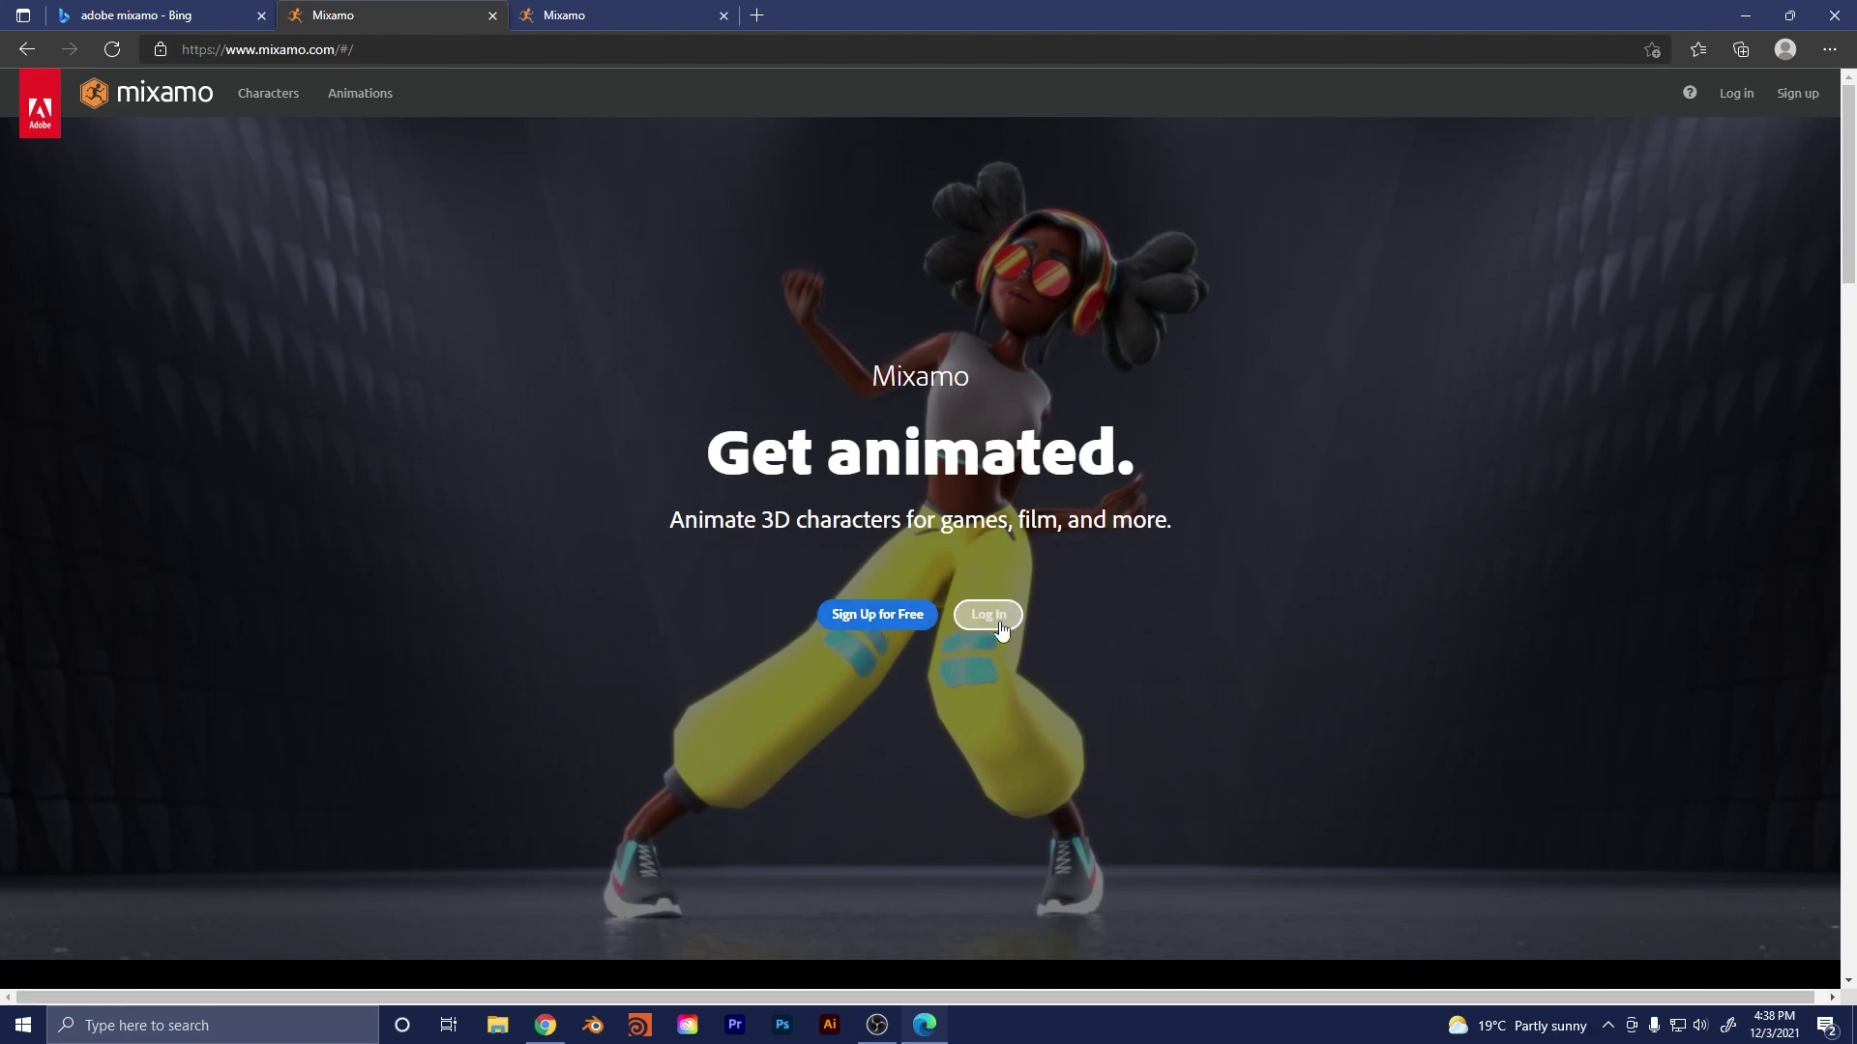
- Browse the logged-in Mixamo Characters grid, then bring up the Mixamo FAQ tab
{"action": "left_click", "coordinate": [537, 1029]}
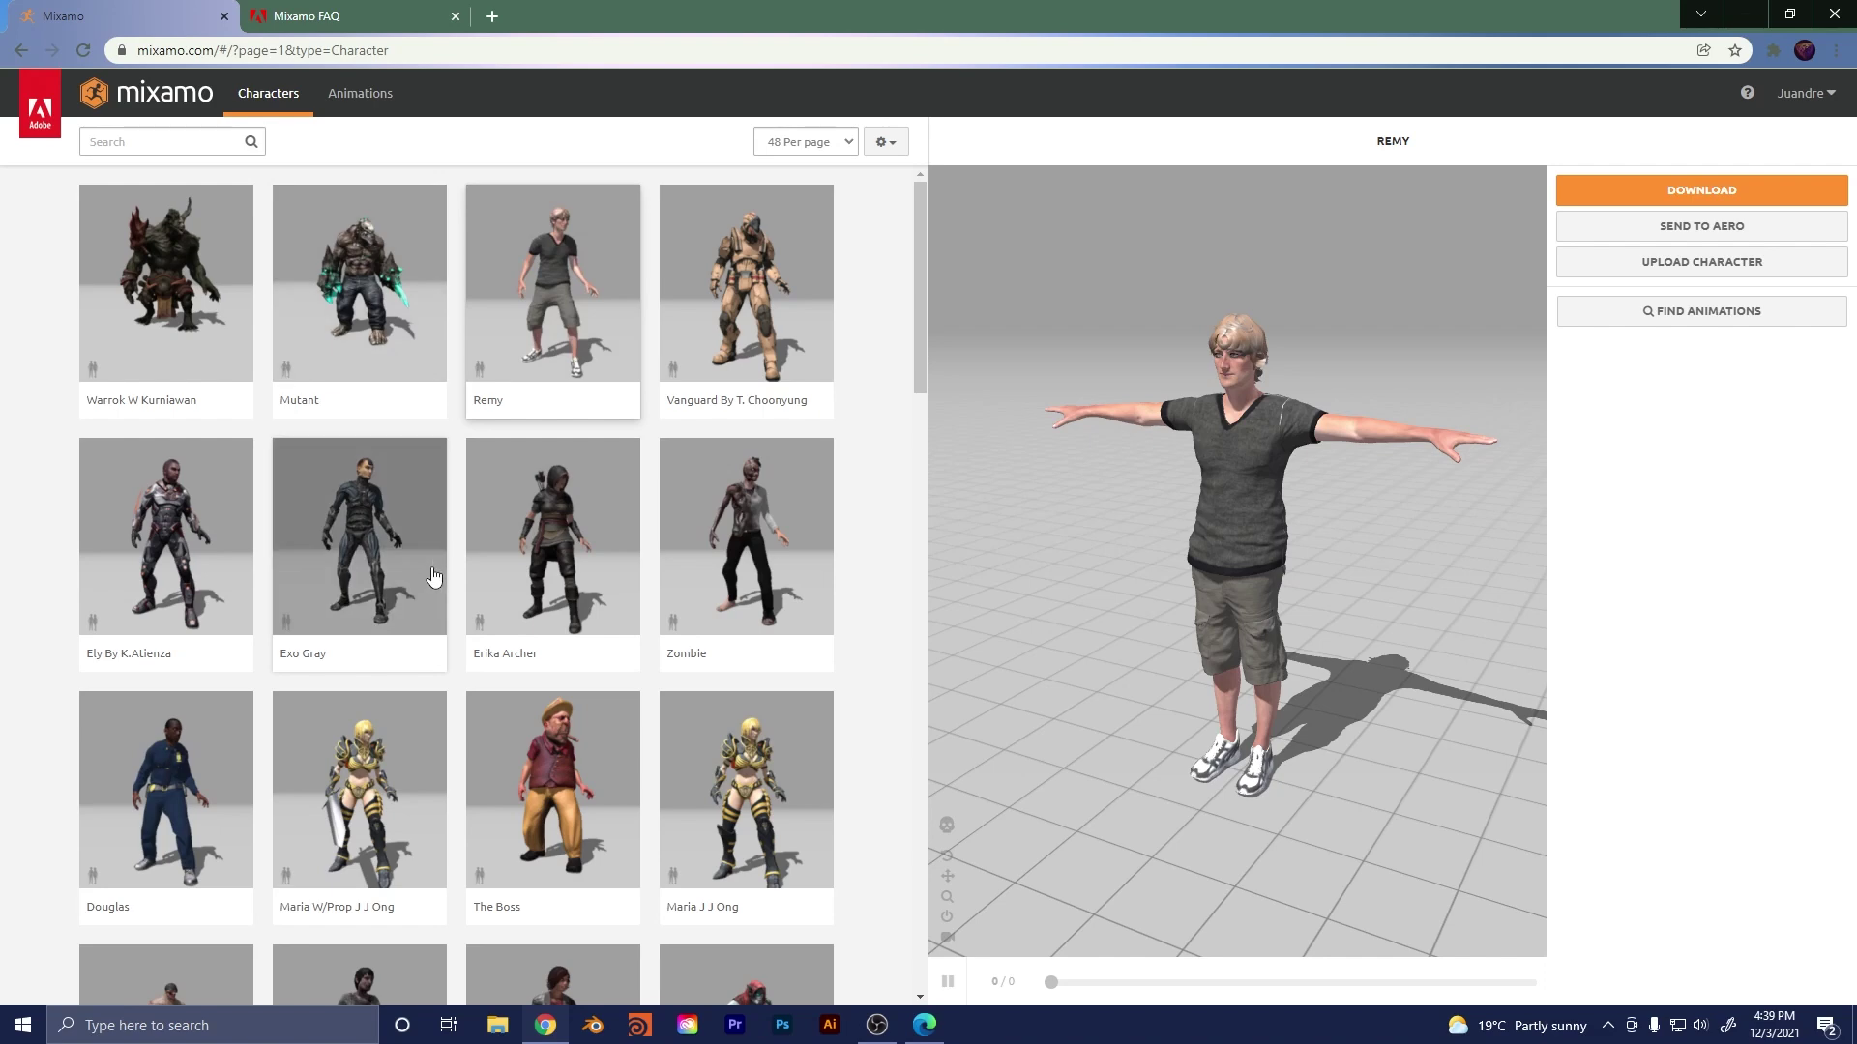
{"action": "scroll", "coordinate": [480, 502], "scroll_direction": "down", "scroll_amount": 4}
{"action": "scroll", "coordinate": [707, 657], "scroll_direction": "down", "scroll_amount": 2}
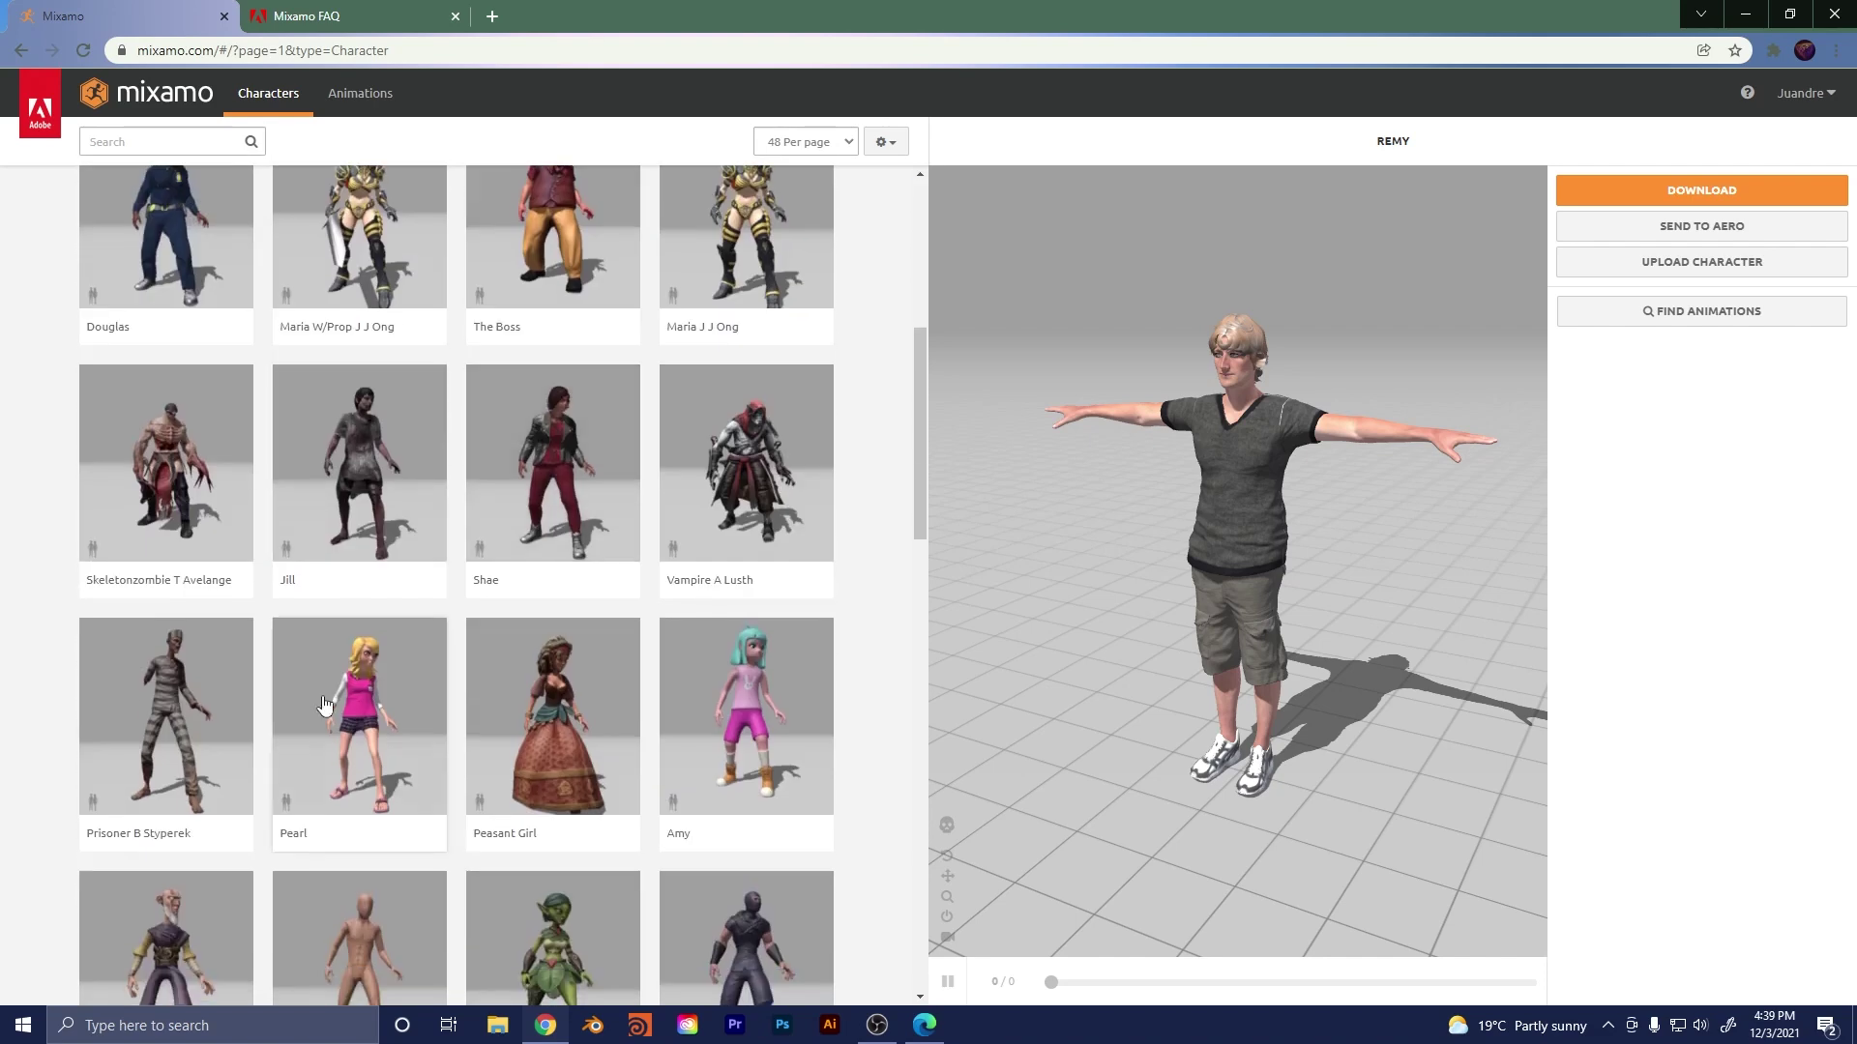
{"action": "scroll", "coordinate": [522, 764], "scroll_direction": "down", "scroll_amount": 3}
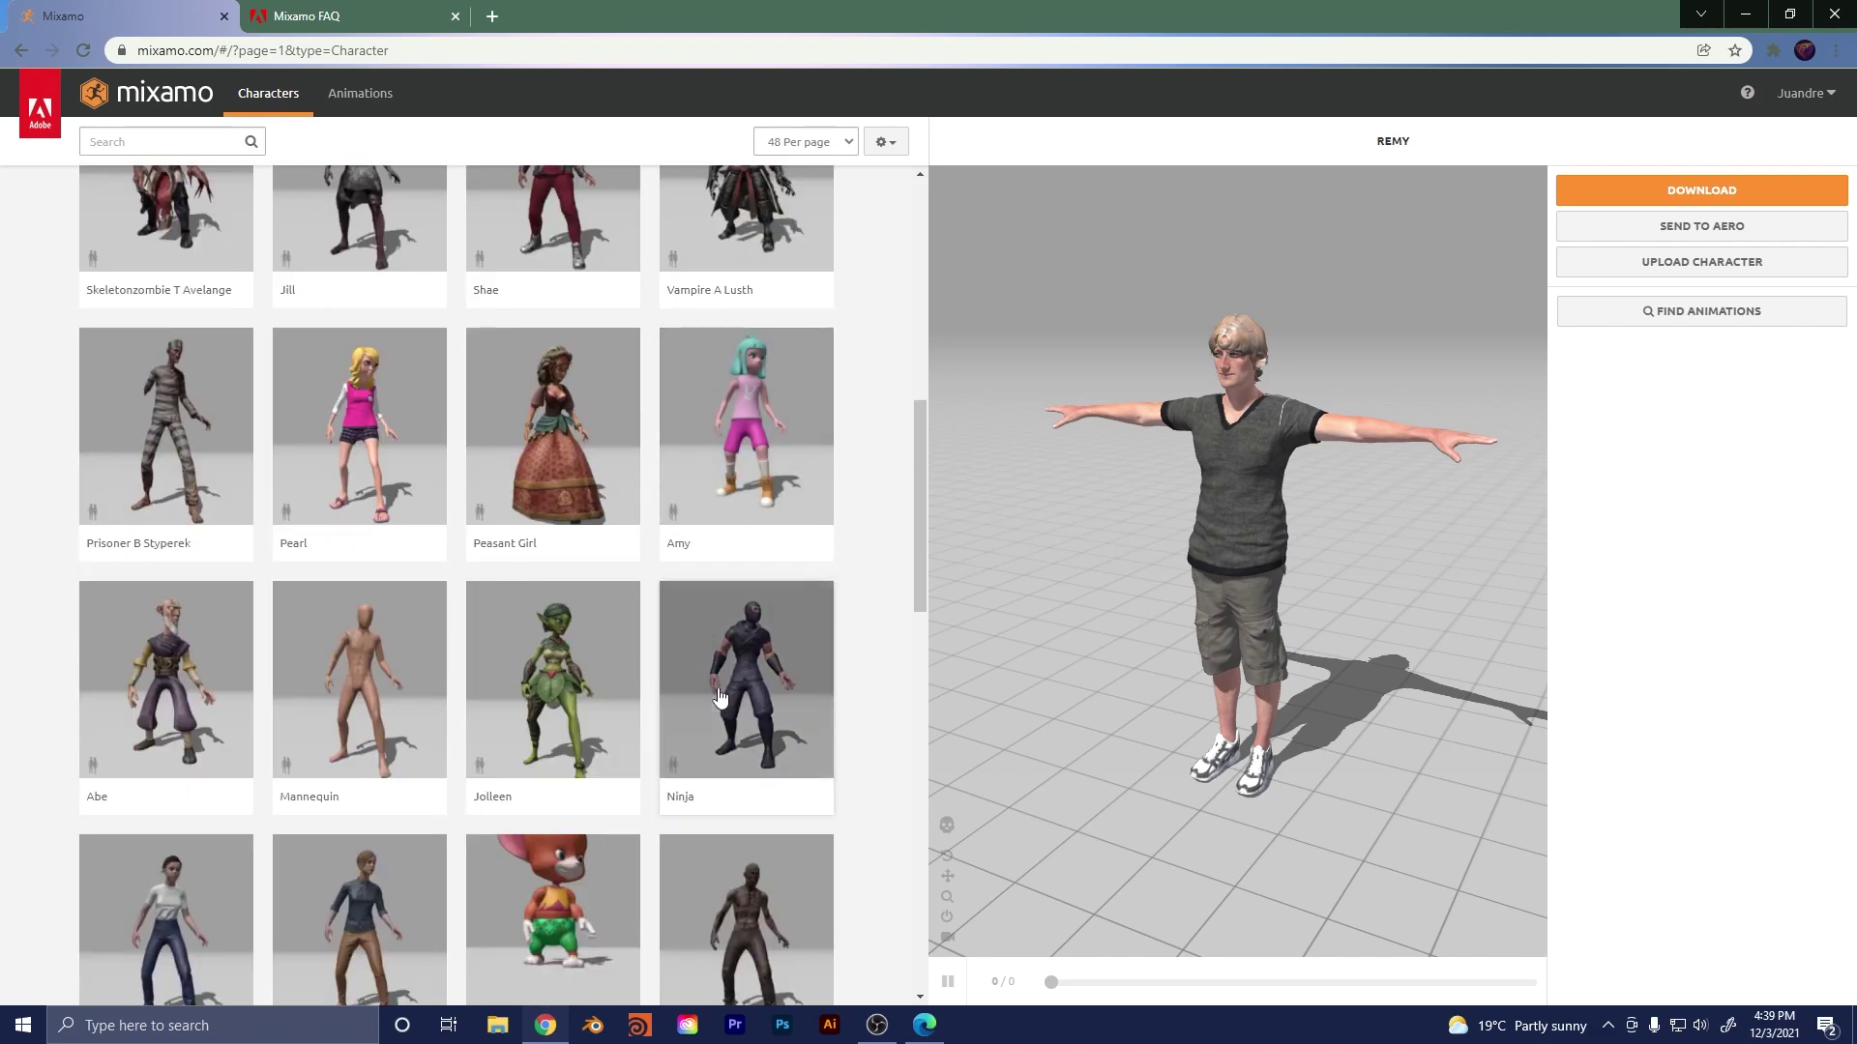
{"action": "key", "text": "ctrl+Tab"}
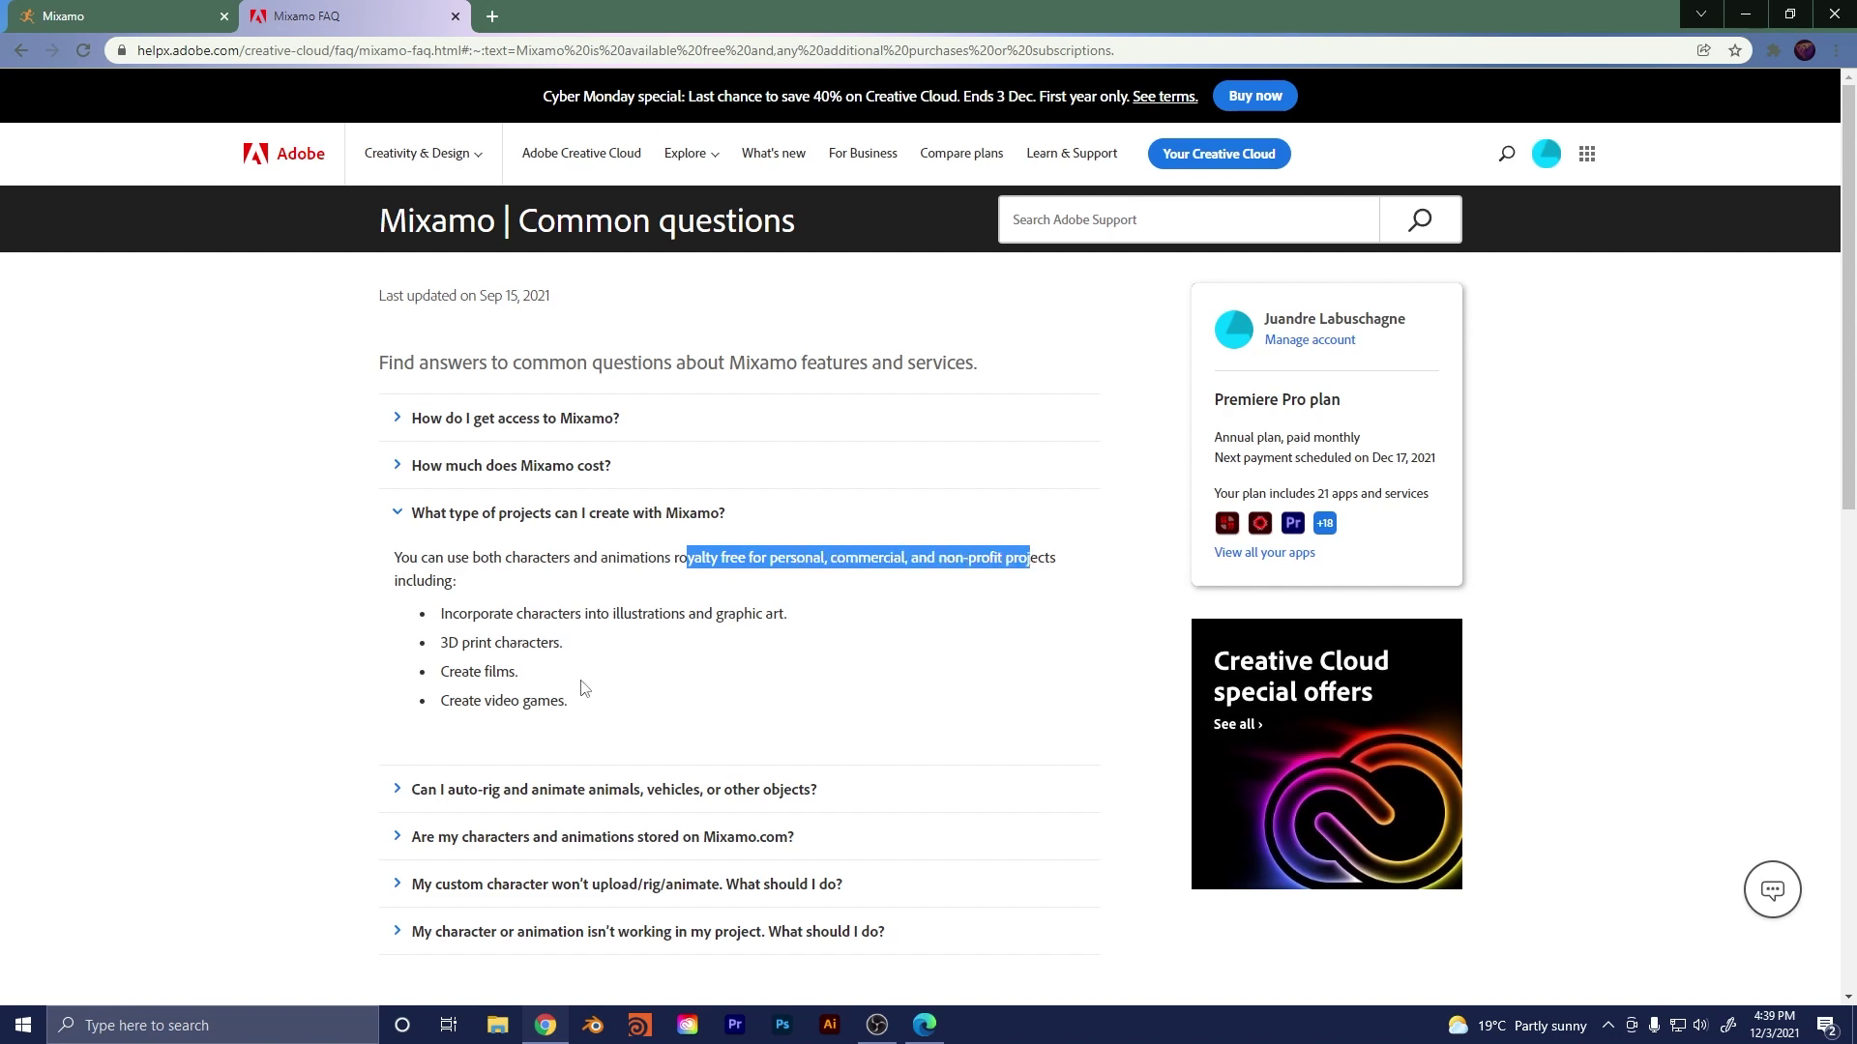
- Highlight the FAQ's list of allowed project uses, then return to the Mixamo Characters tab
{"action": "left_click_drag", "start_coordinate": [626, 727], "coordinate": [455, 607]}
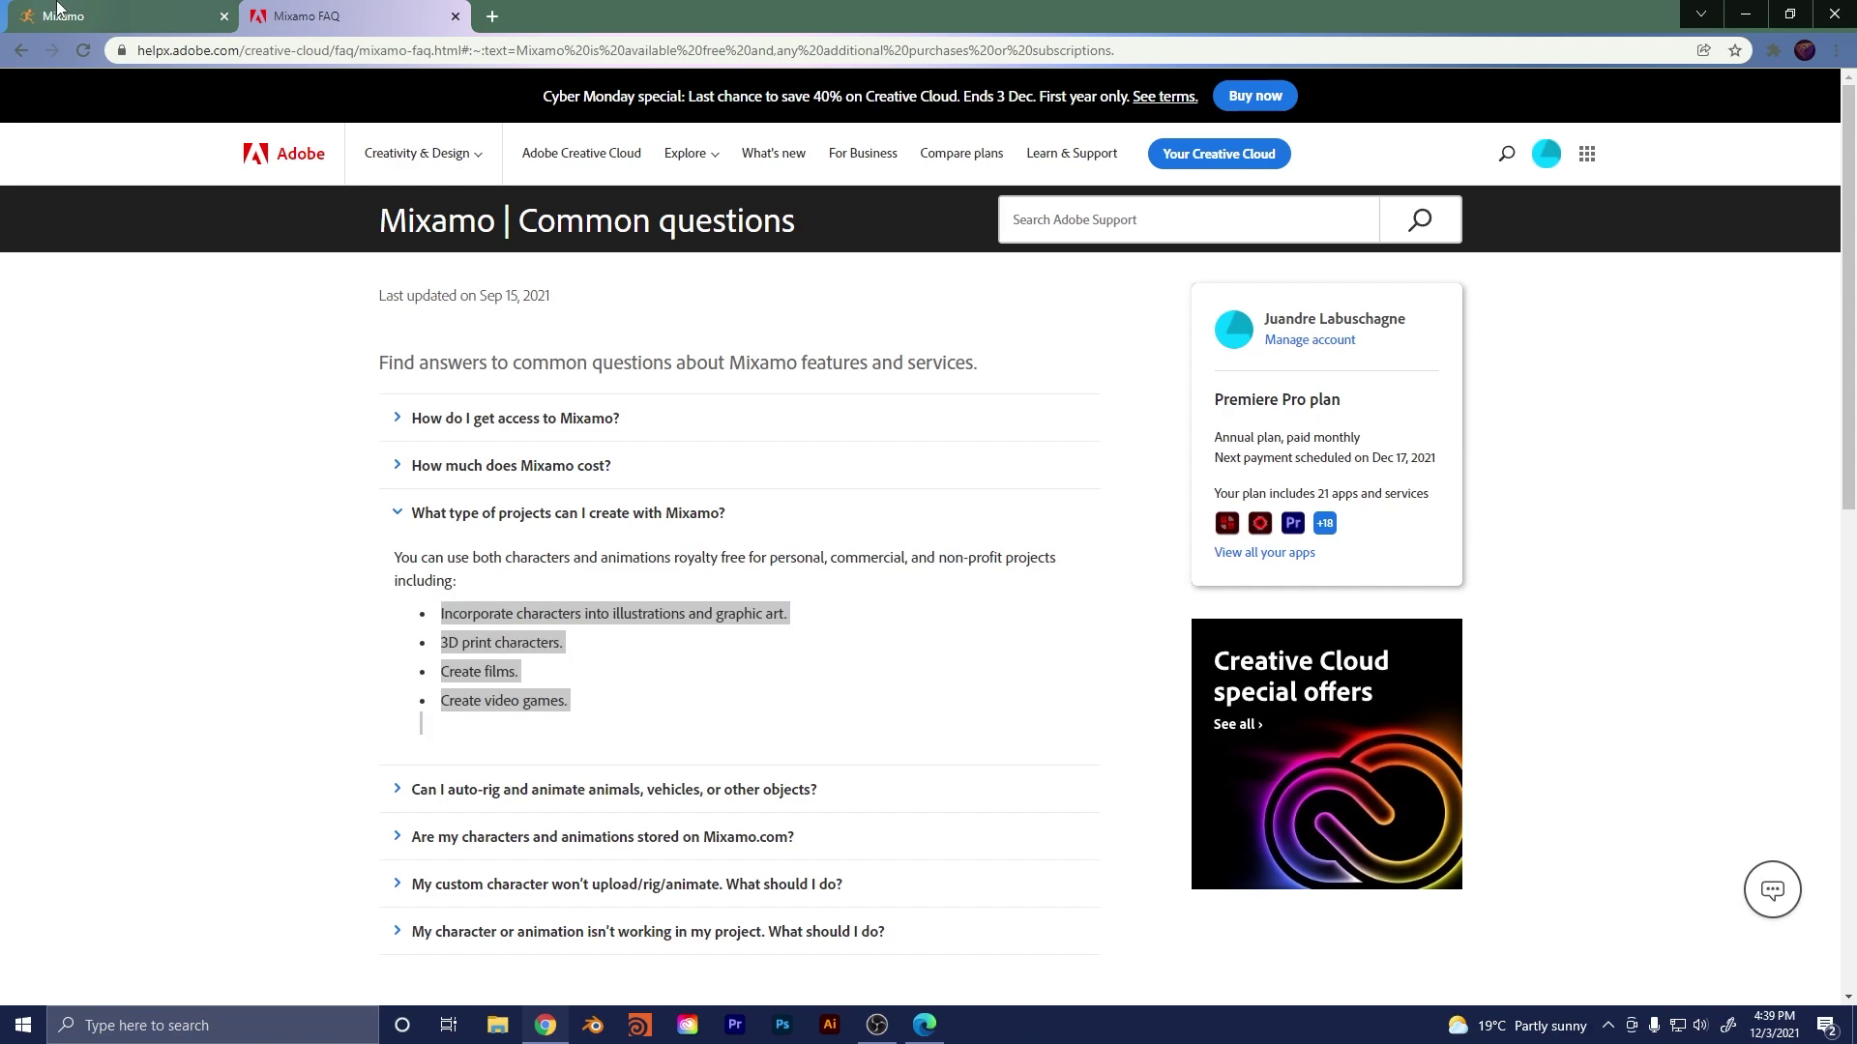
{"action": "key", "text": "ctrl+shift+Tab"}
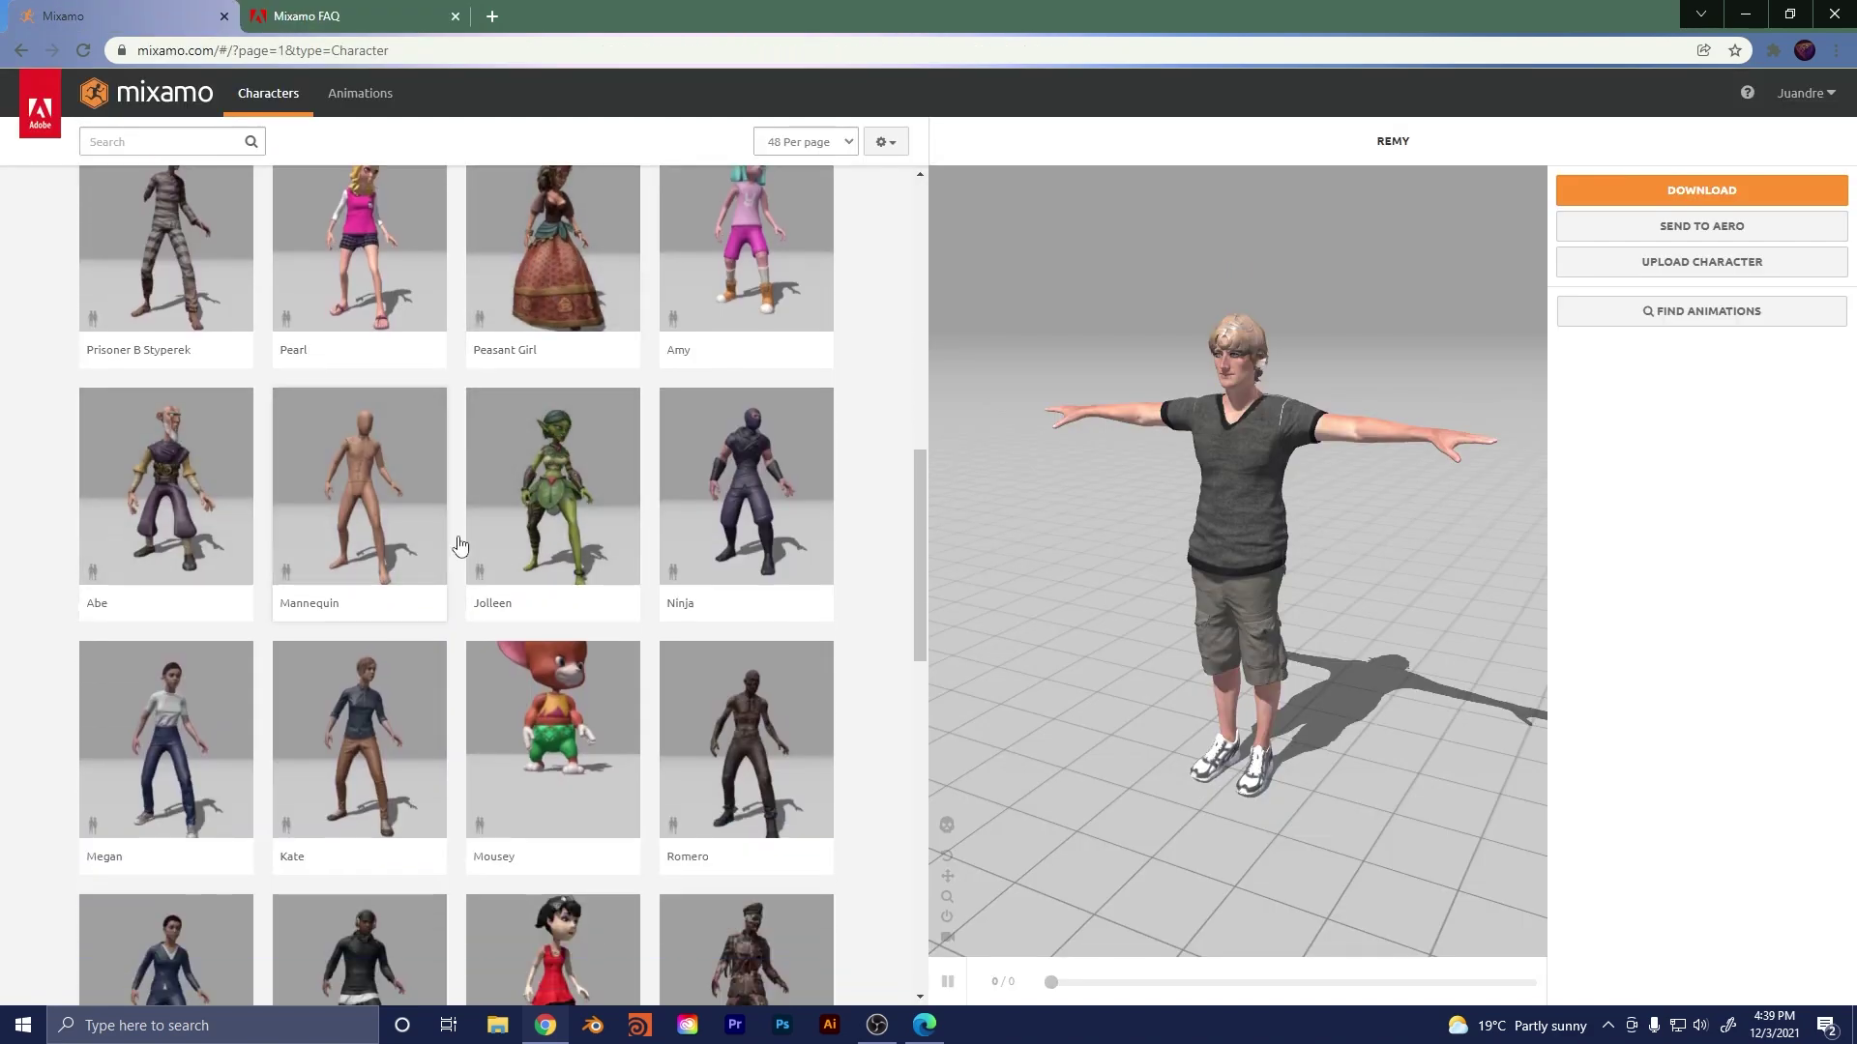
- Load Passive Marker Man as the active character and open the Animations library
{"action": "scroll", "coordinate": [551, 551], "scroll_direction": "down", "scroll_amount": 5}
{"action": "scroll", "coordinate": [547, 727], "scroll_direction": "down", "scroll_amount": 2}
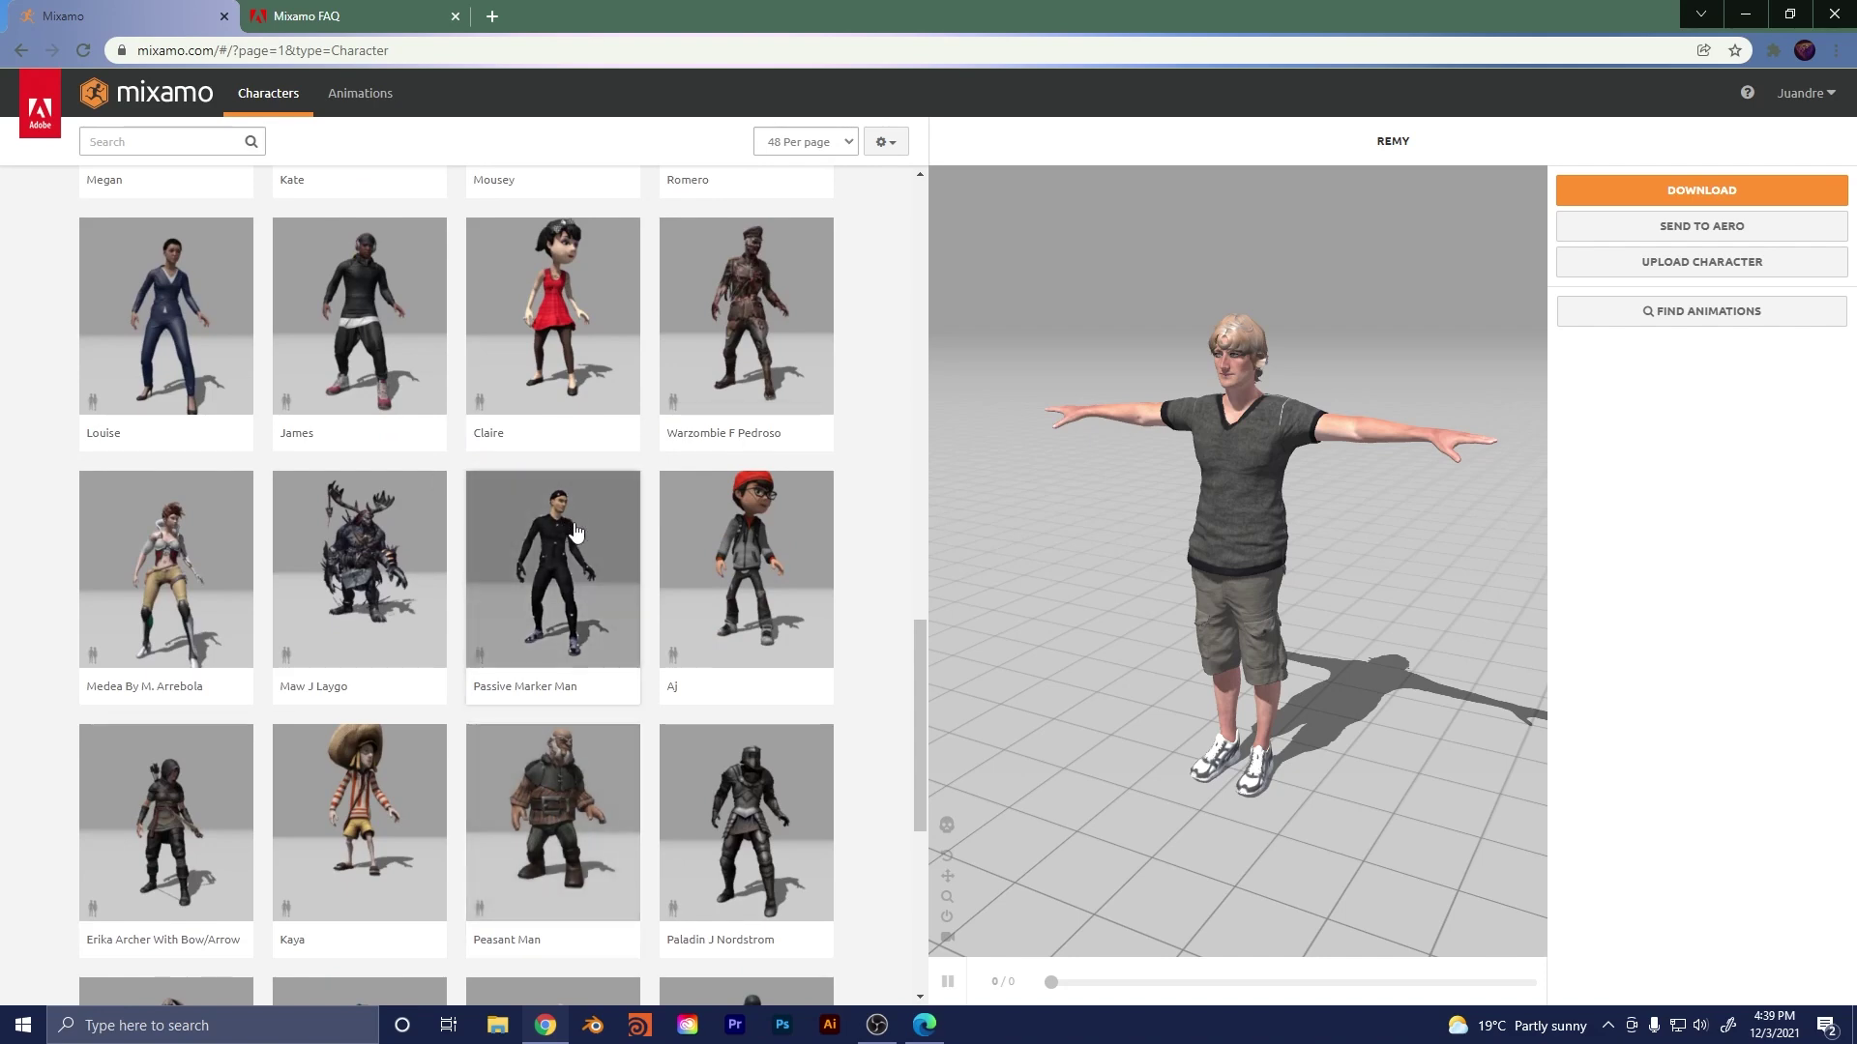
{"action": "left_click", "coordinate": [532, 551]}
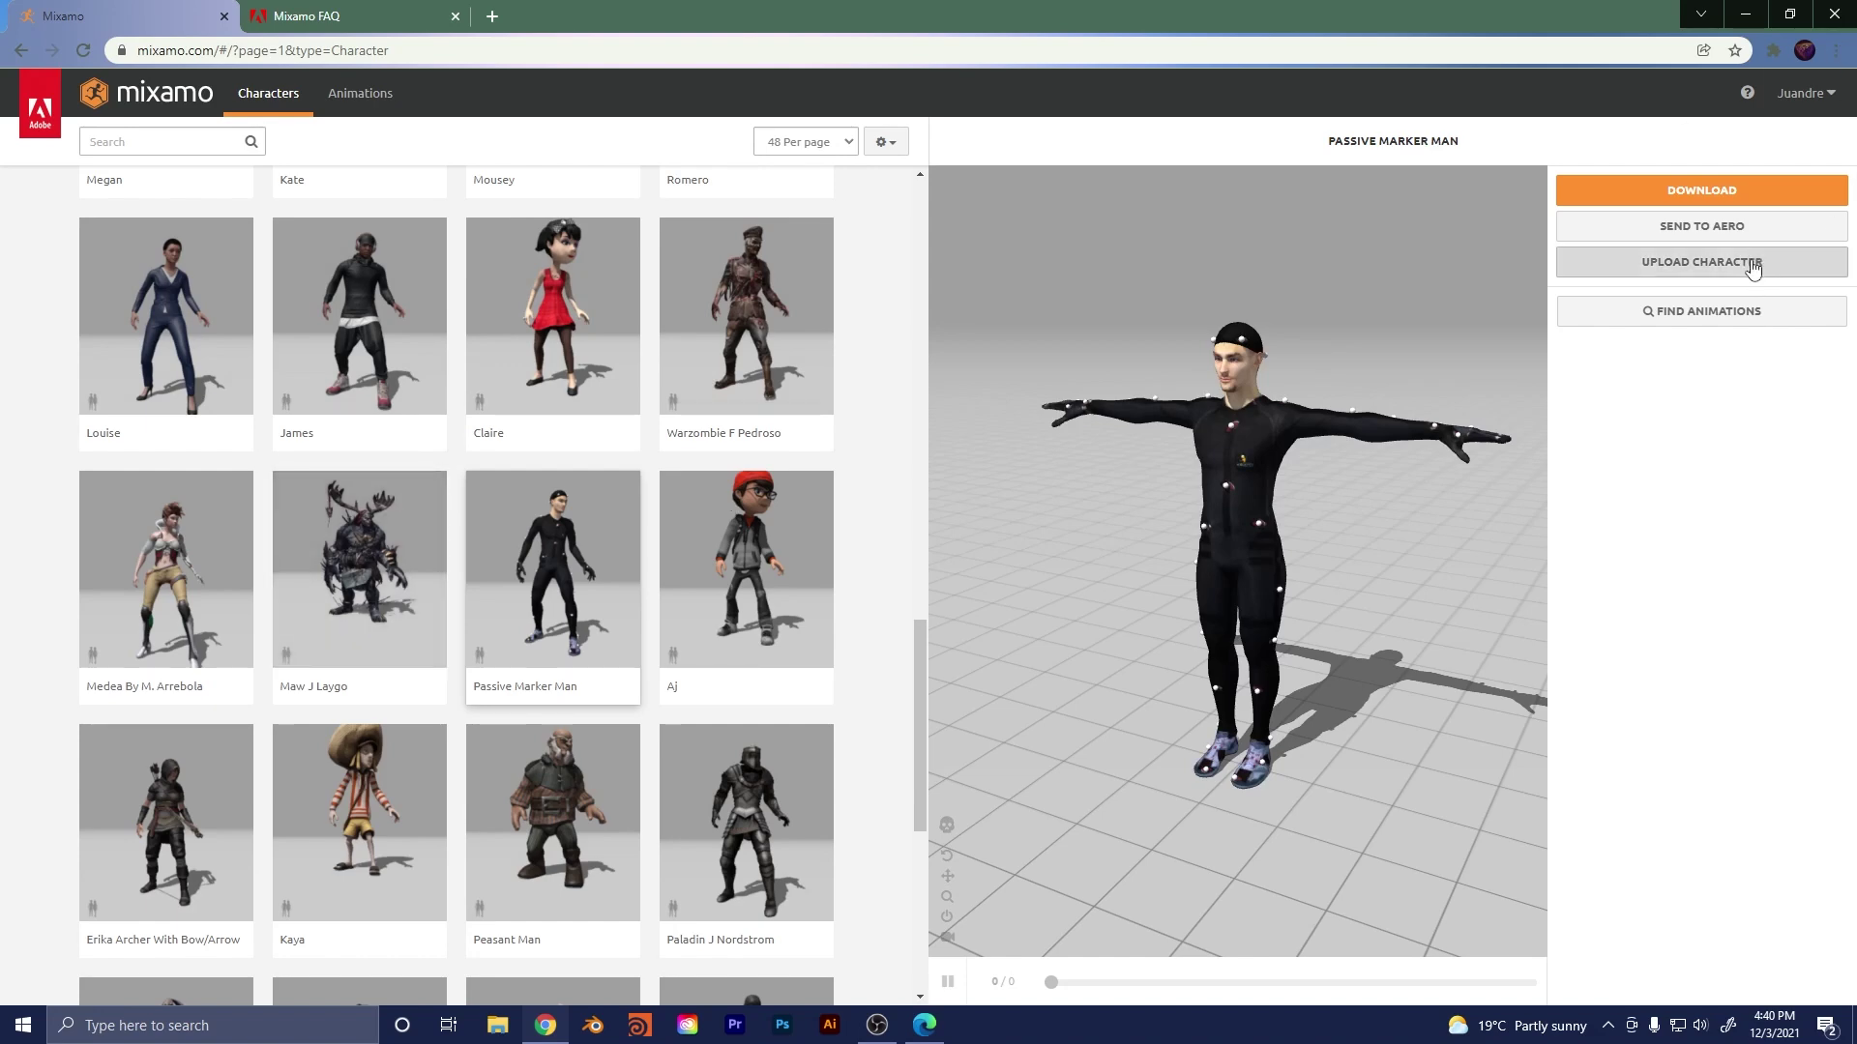
{"action": "left_click", "coordinate": [361, 102]}
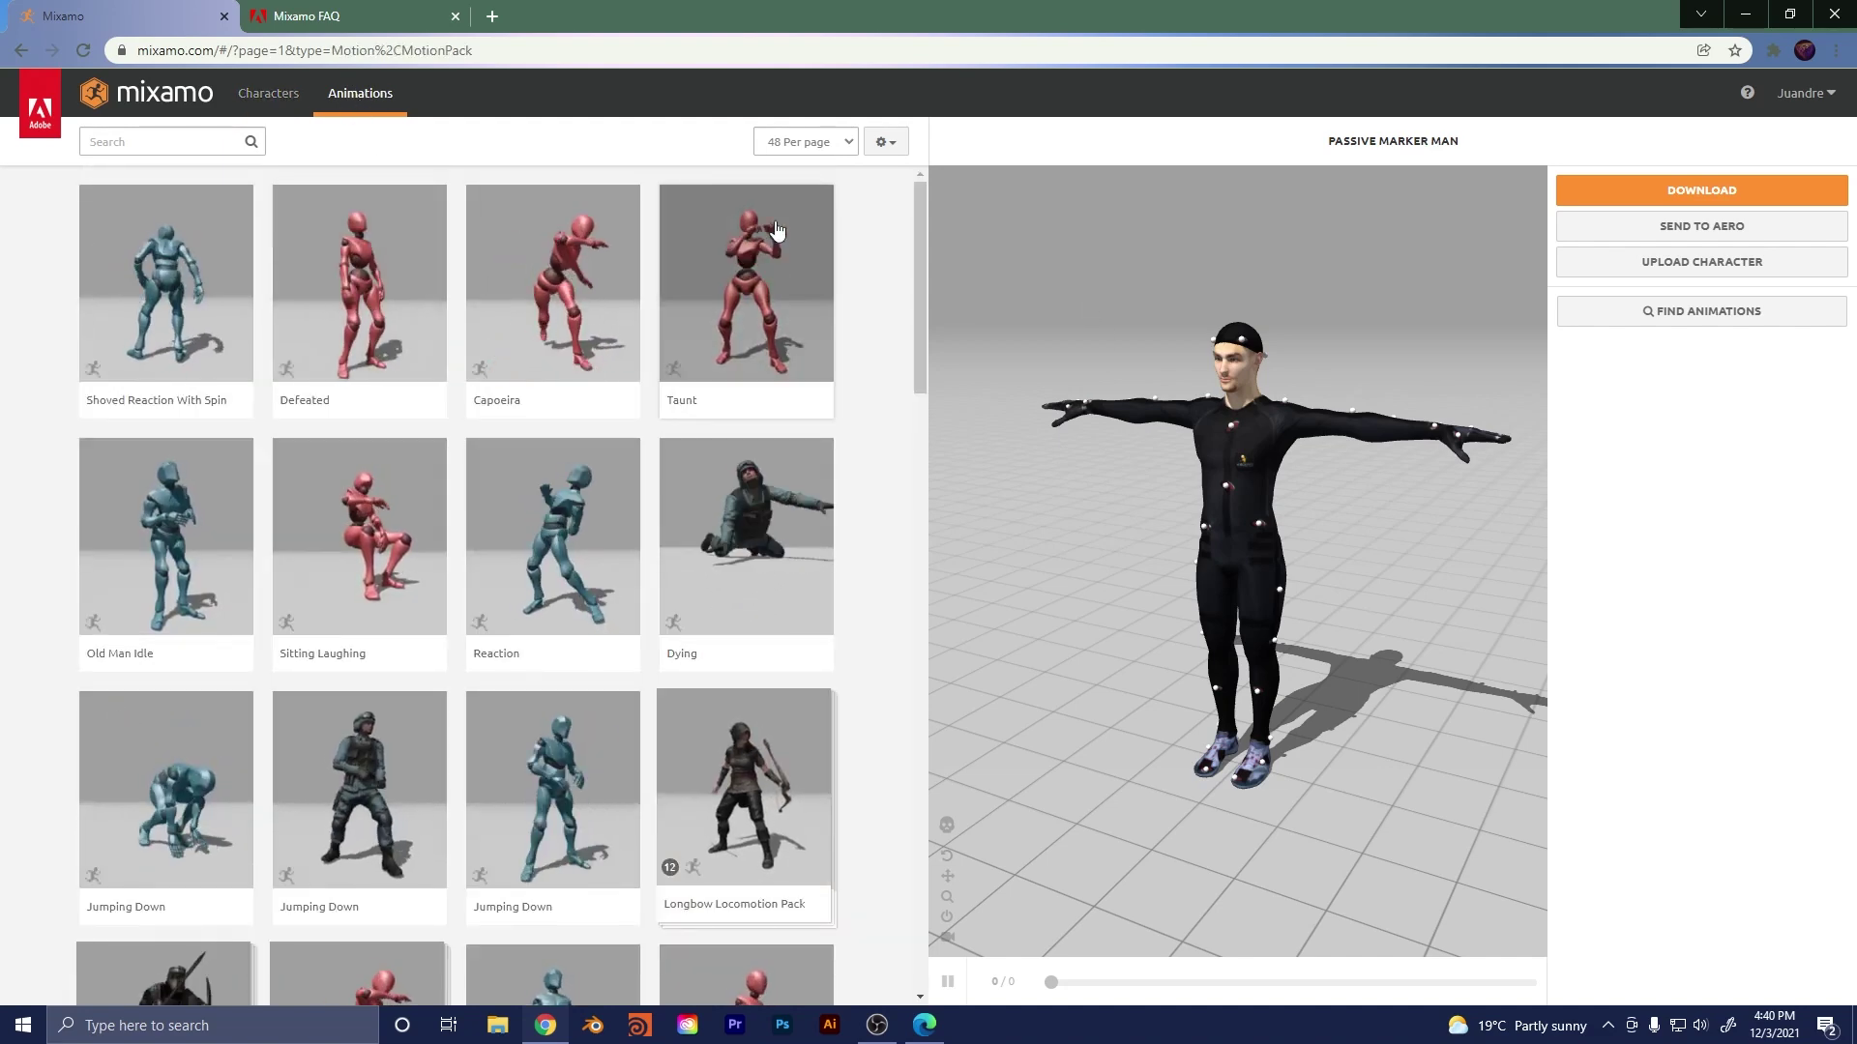
- Preview the Taunt animation on Passive Marker Man
{"action": "left_click", "coordinate": [745, 262]}
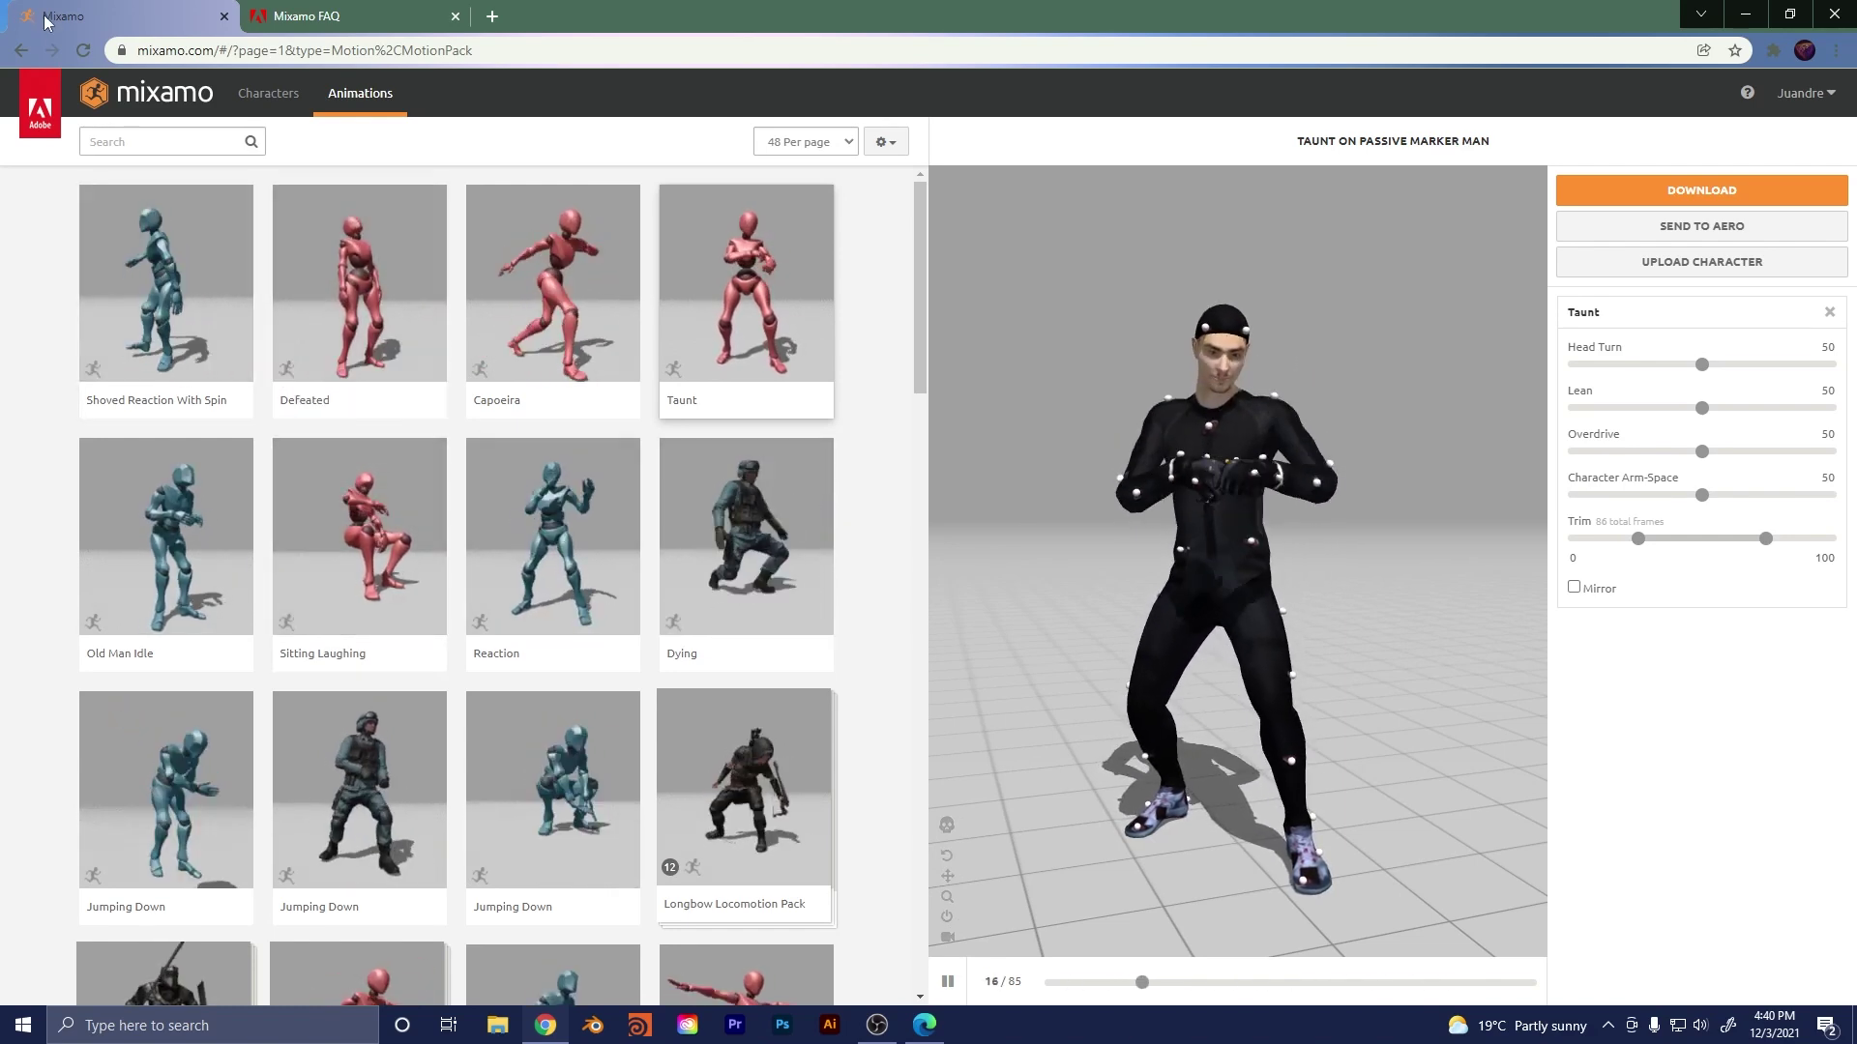
{"action": "scroll", "coordinate": [577, 538], "scroll_direction": "down", "scroll_amount": 6}
{"action": "scroll", "coordinate": [577, 539], "scroll_direction": "up", "scroll_amount": 4}
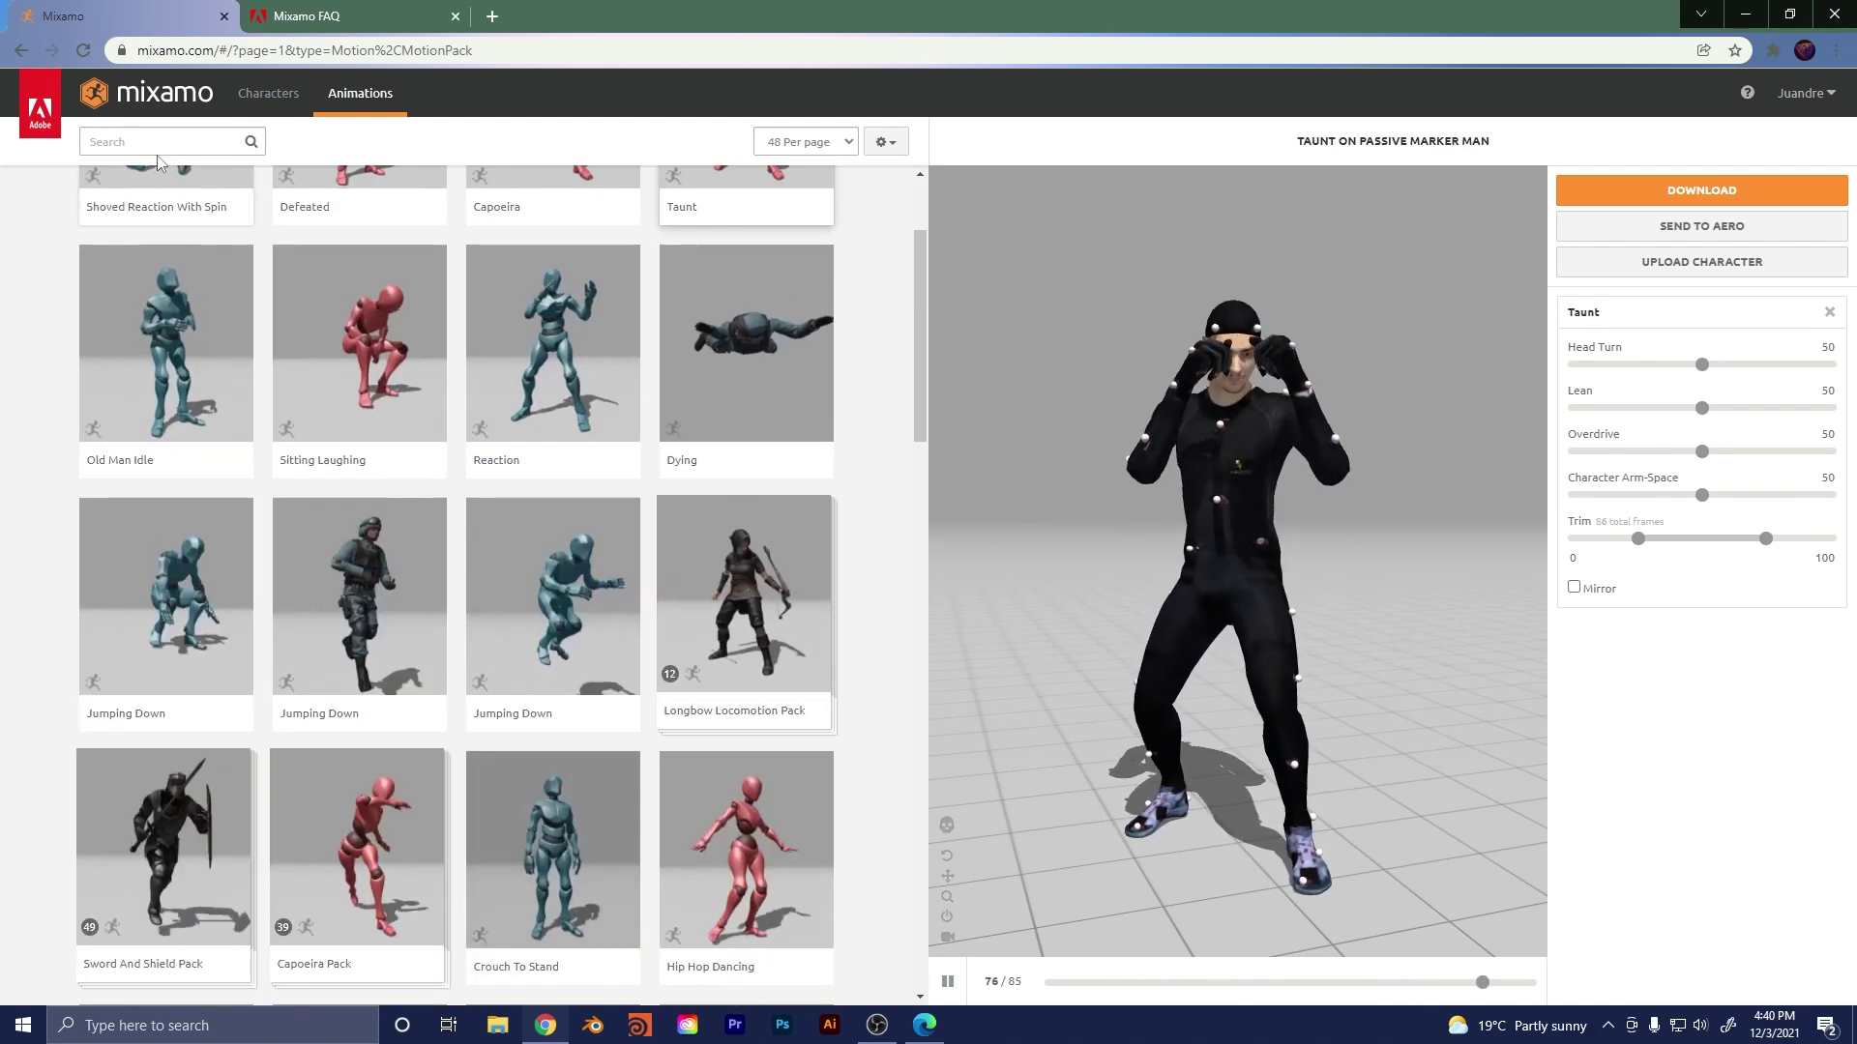
- Search the animations for 'run' and apply Pistol Run to the character
{"action": "left_click", "coordinate": [150, 142]}
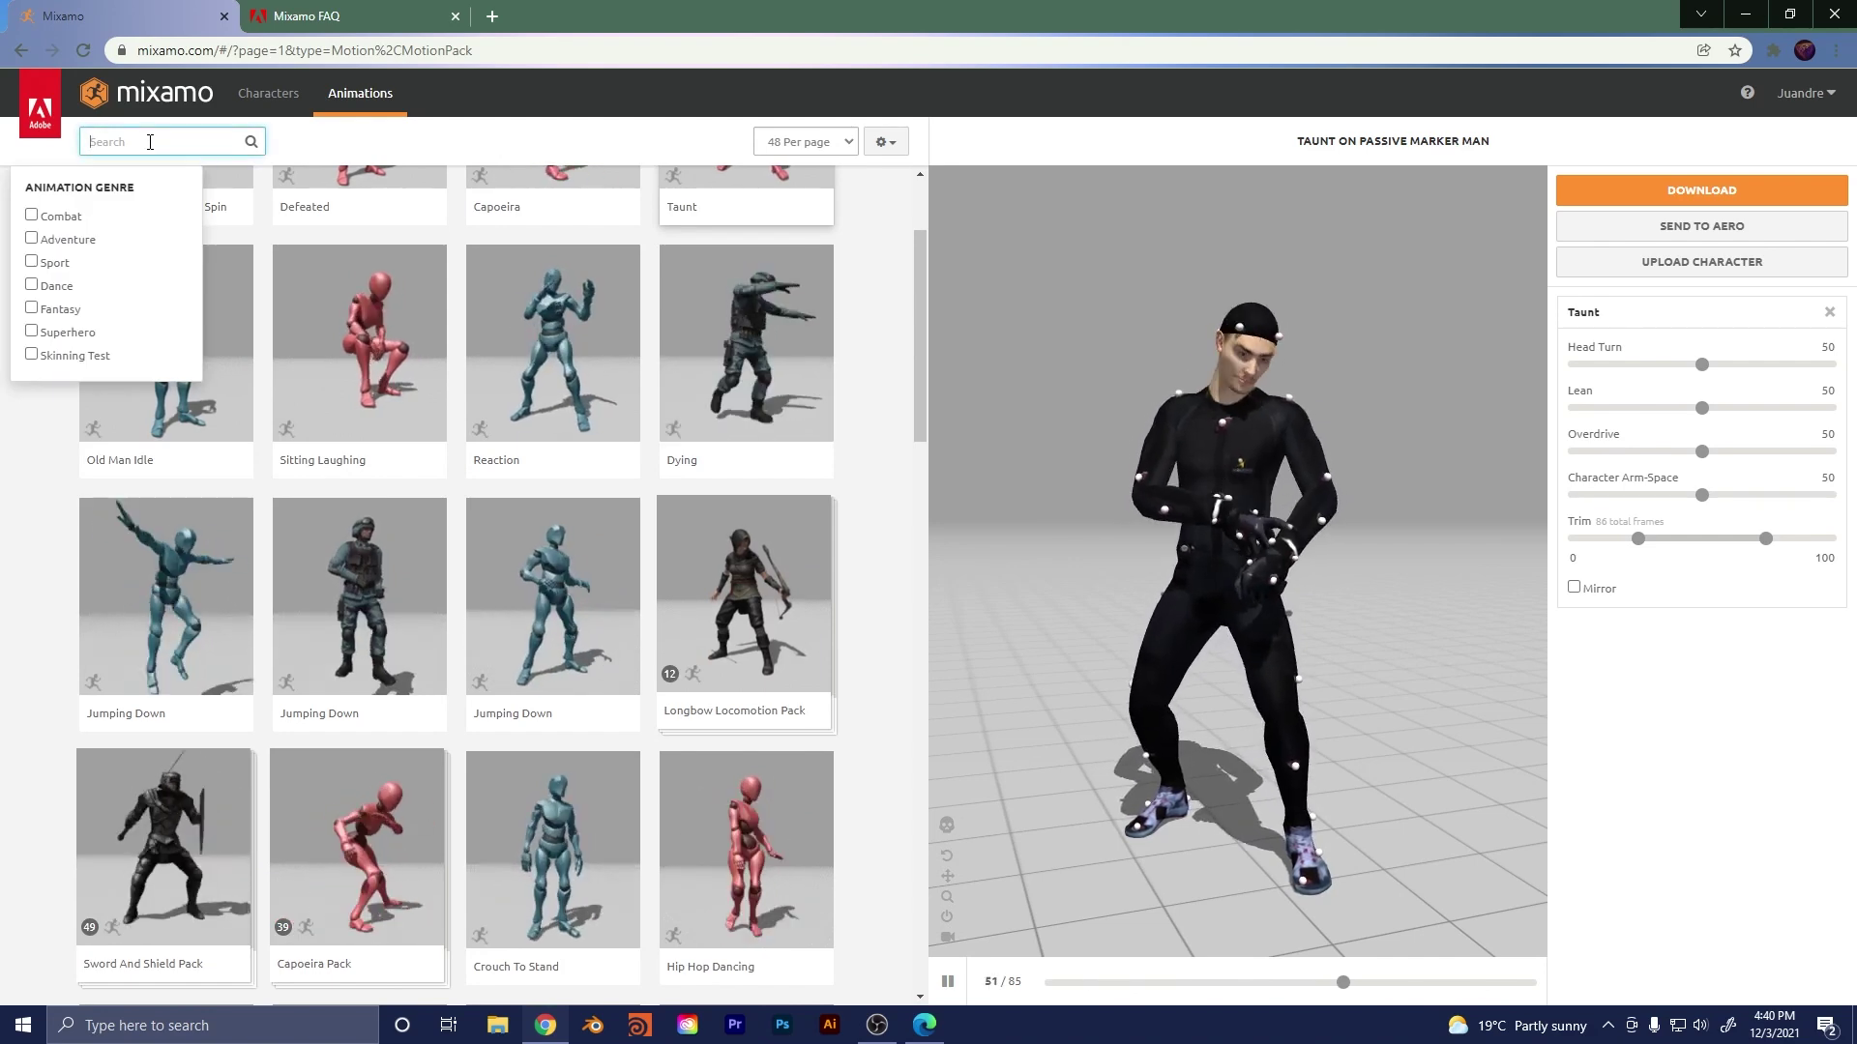
{"action": "type", "text": "run"}
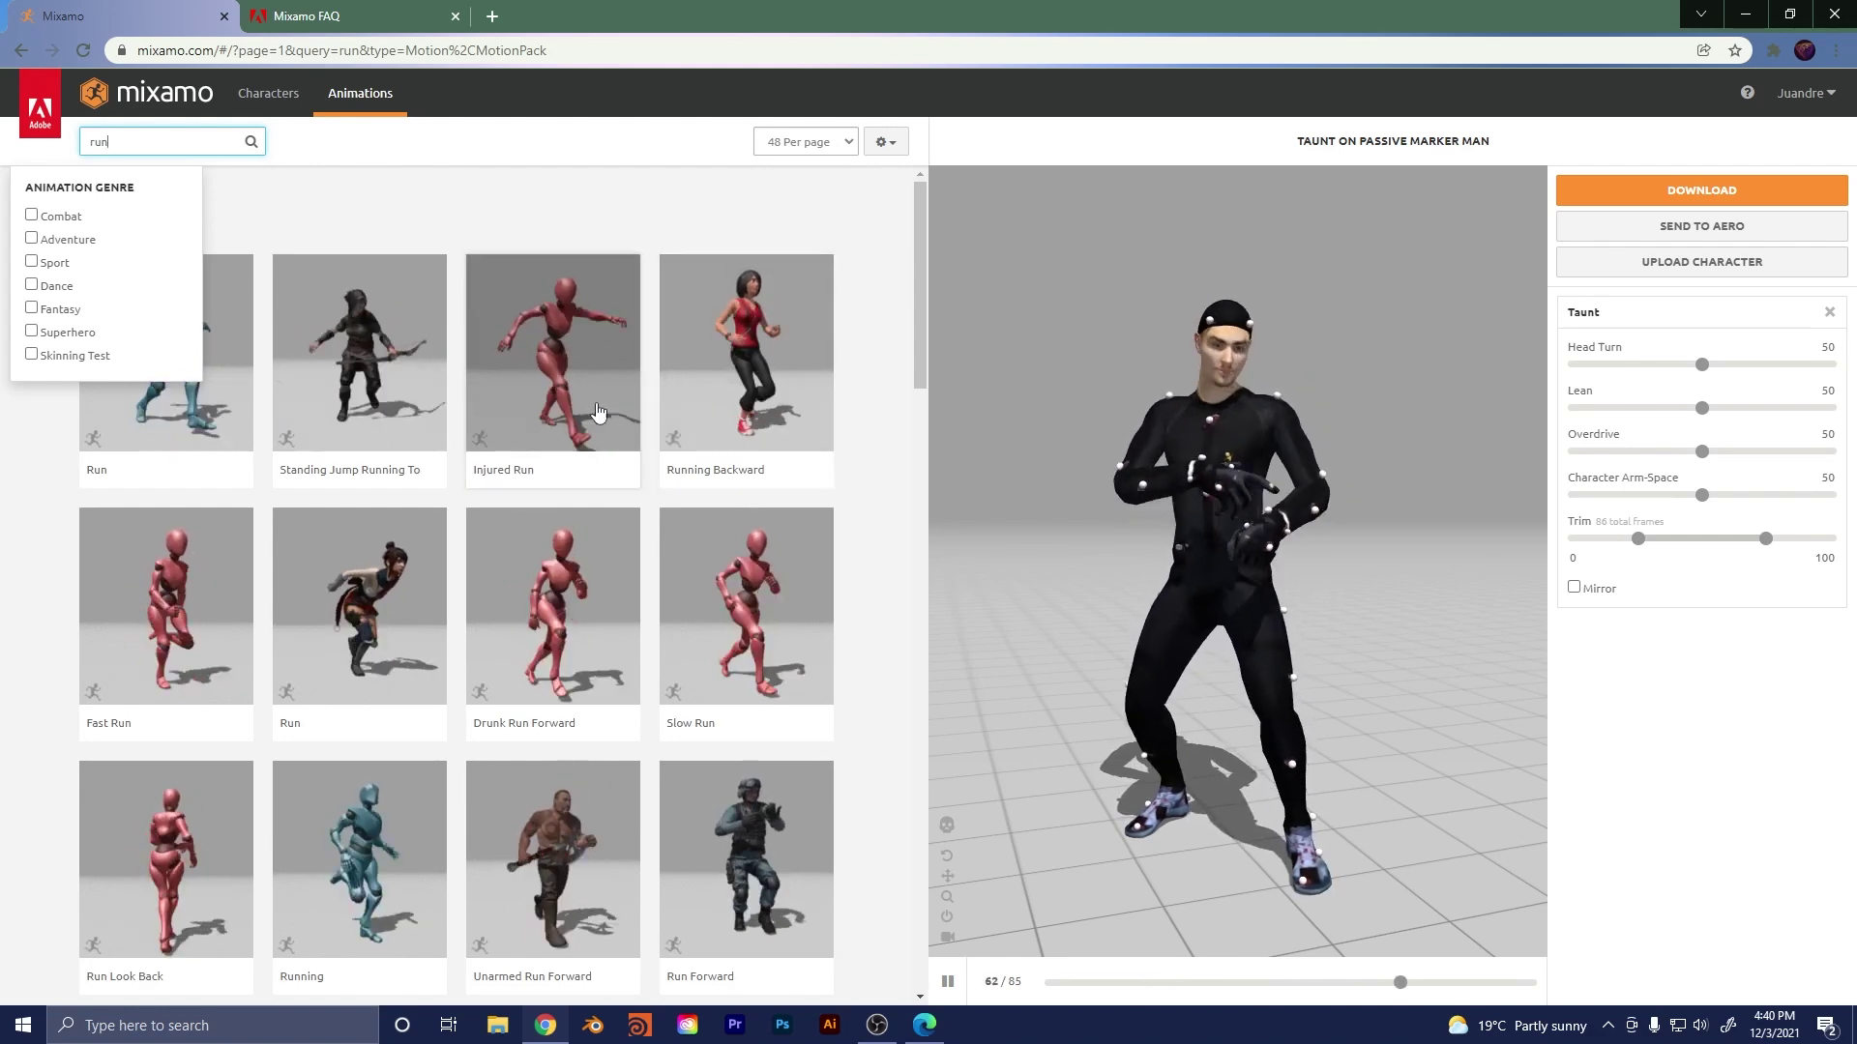
{"action": "scroll", "coordinate": [610, 430], "scroll_direction": "down", "scroll_amount": 6}
{"action": "scroll", "coordinate": [612, 437], "scroll_direction": "down", "scroll_amount": 4}
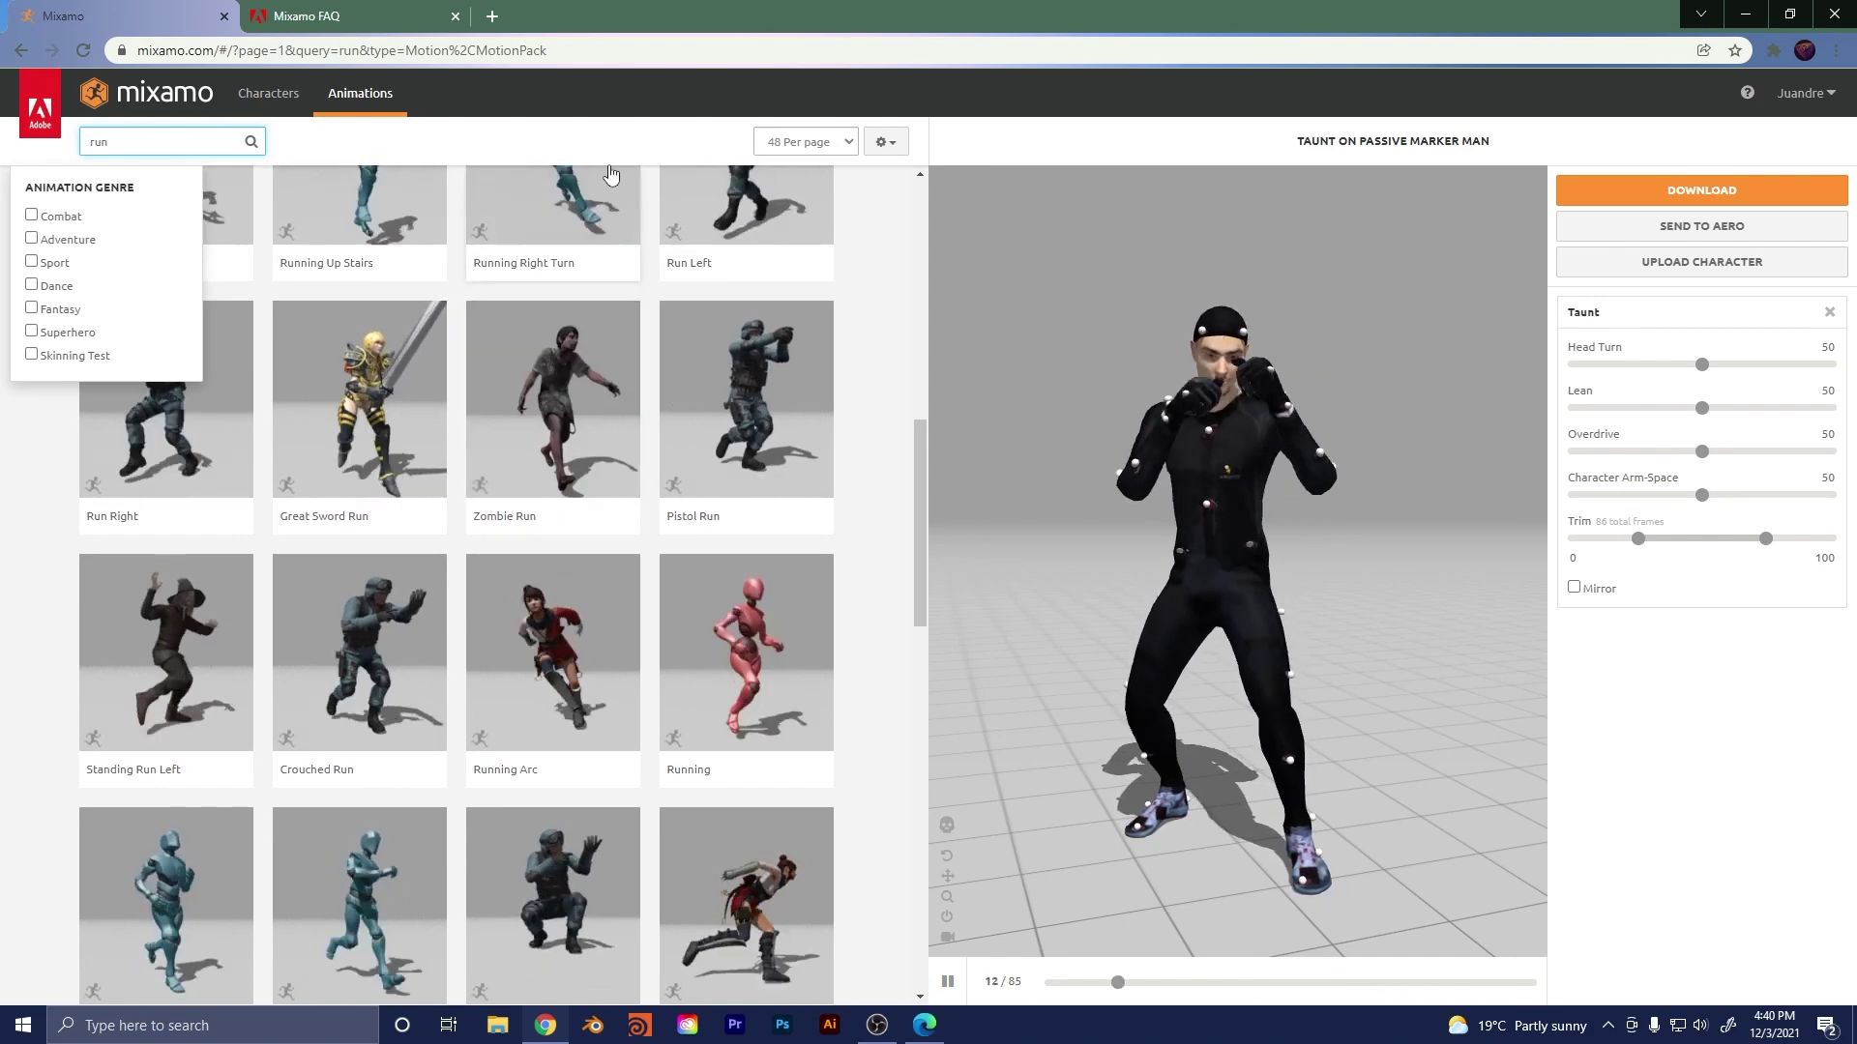
{"action": "left_click", "coordinate": [690, 461]}
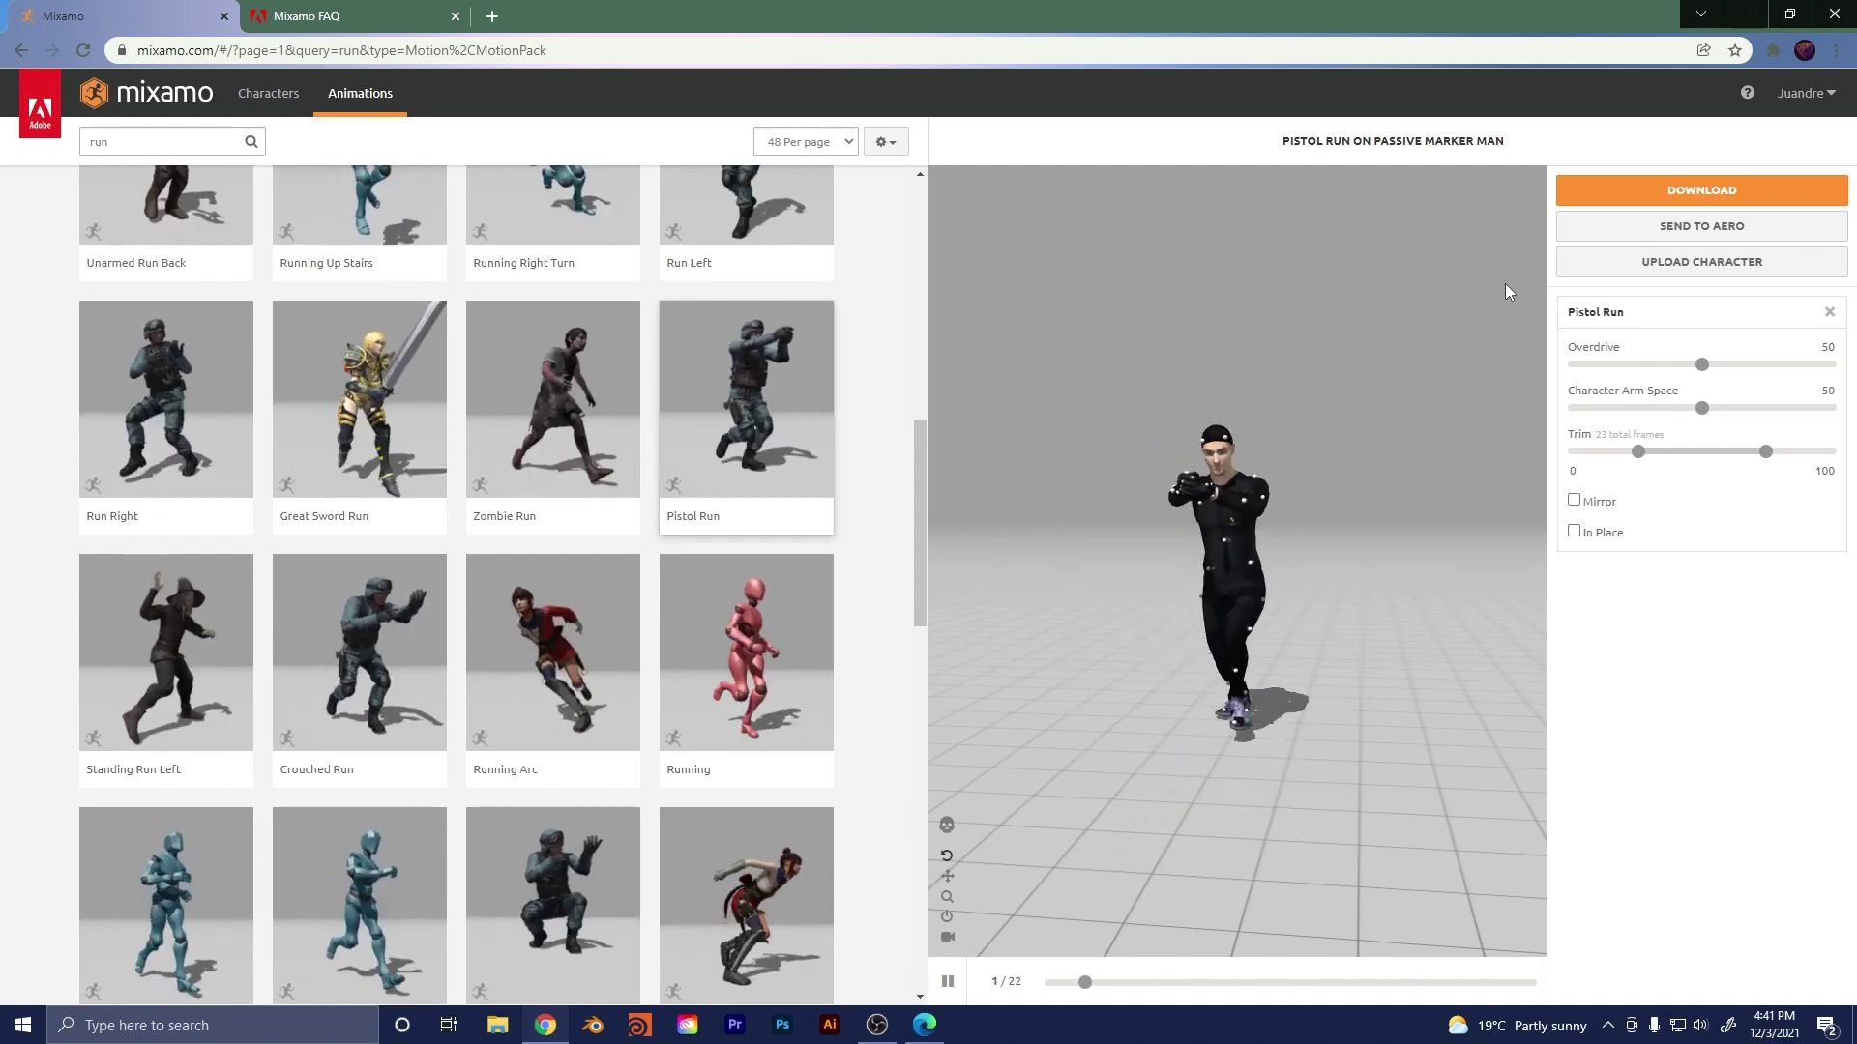
- Open Male Mesh.blend from the desktop and select the T-posed male mesh
{"action": "left_click", "coordinate": [1745, 14]}
{"action": "left_click", "coordinate": [1758, 16]}
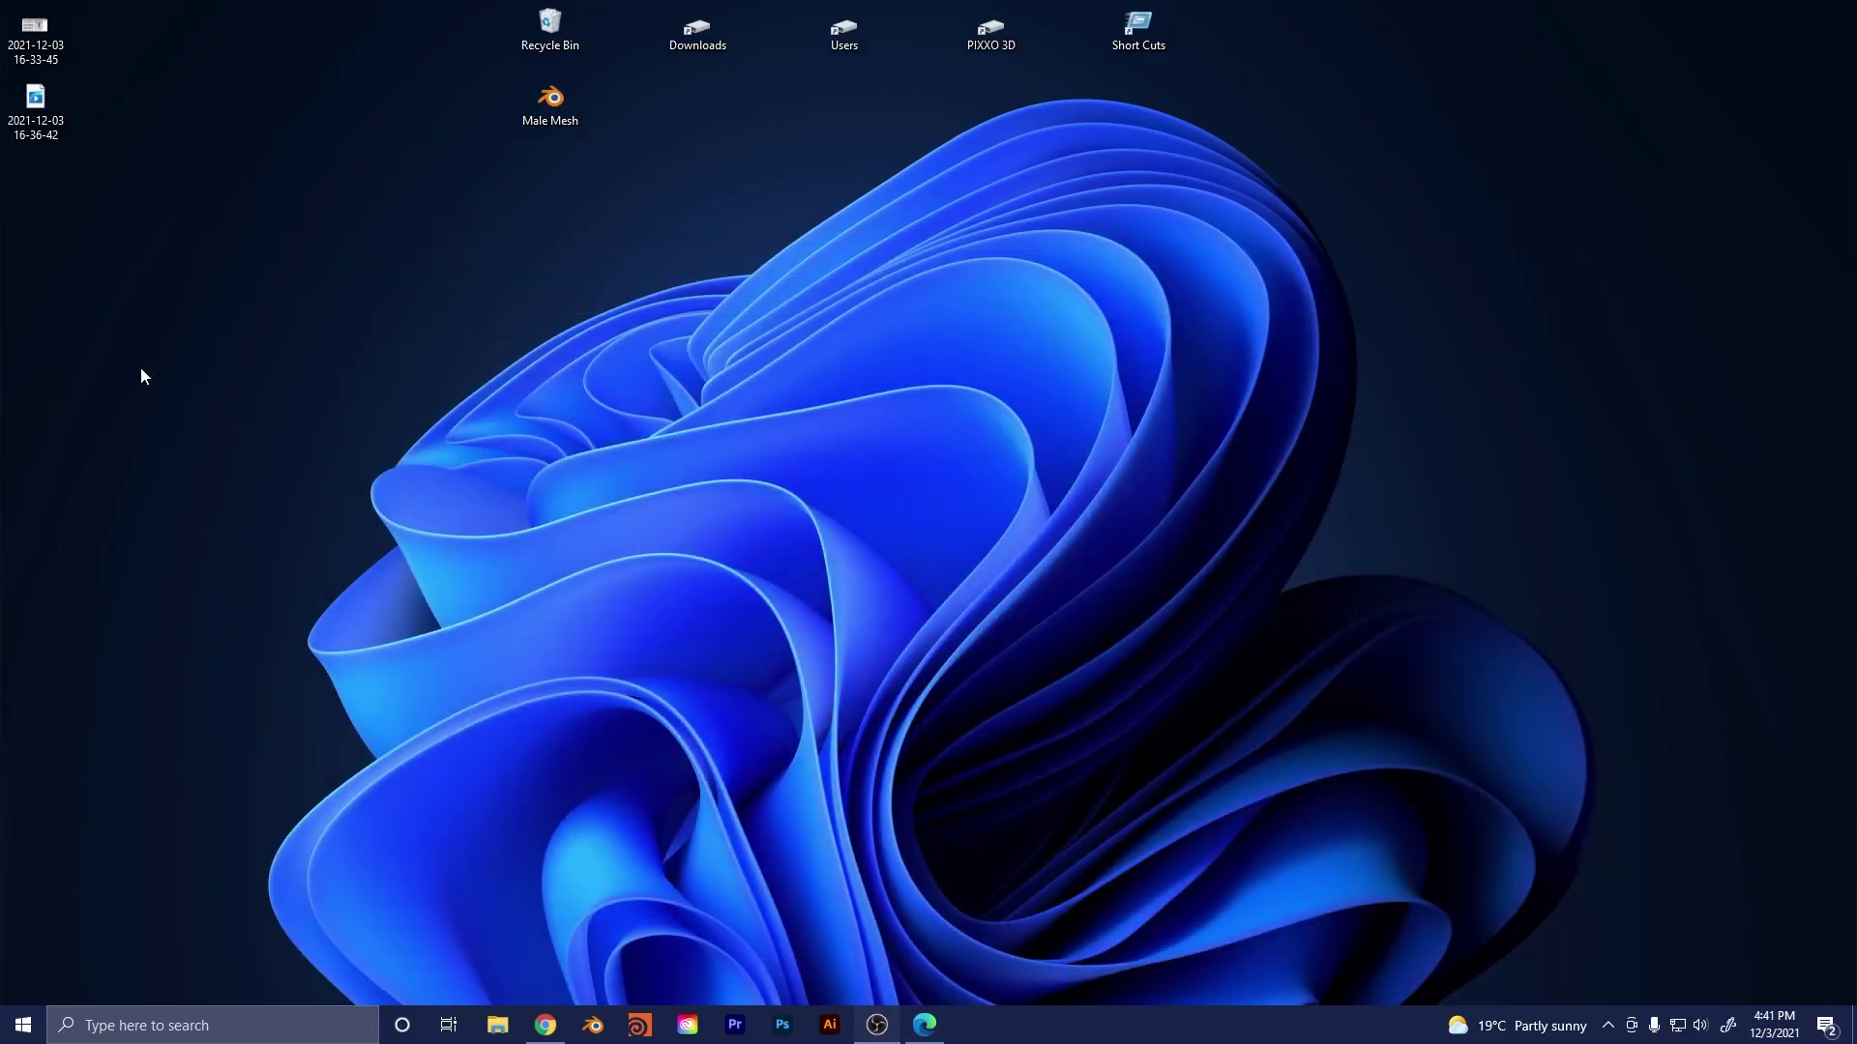
{"action": "double_click", "coordinate": [550, 101]}
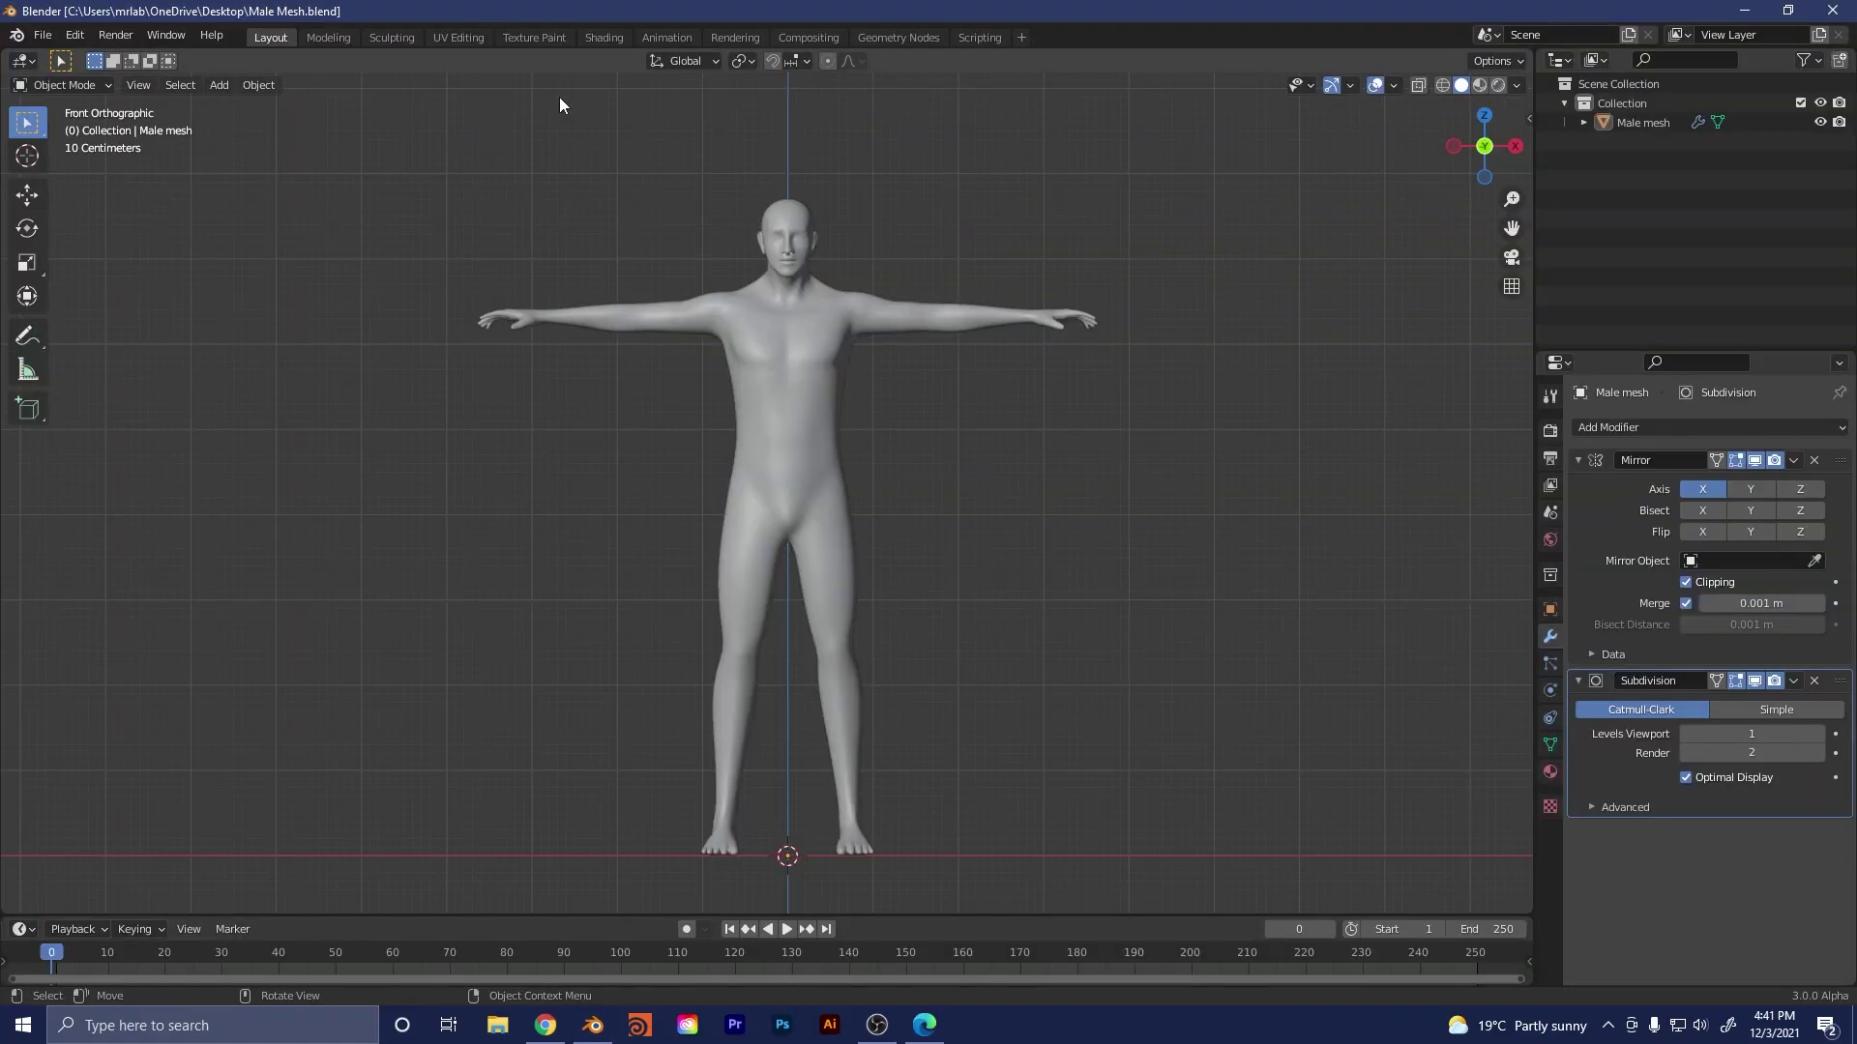
{"action": "left_click", "coordinate": [860, 322]}
{"action": "middle_click_drag", "start_coordinate": [891, 271], "coordinate": [879, 327]}
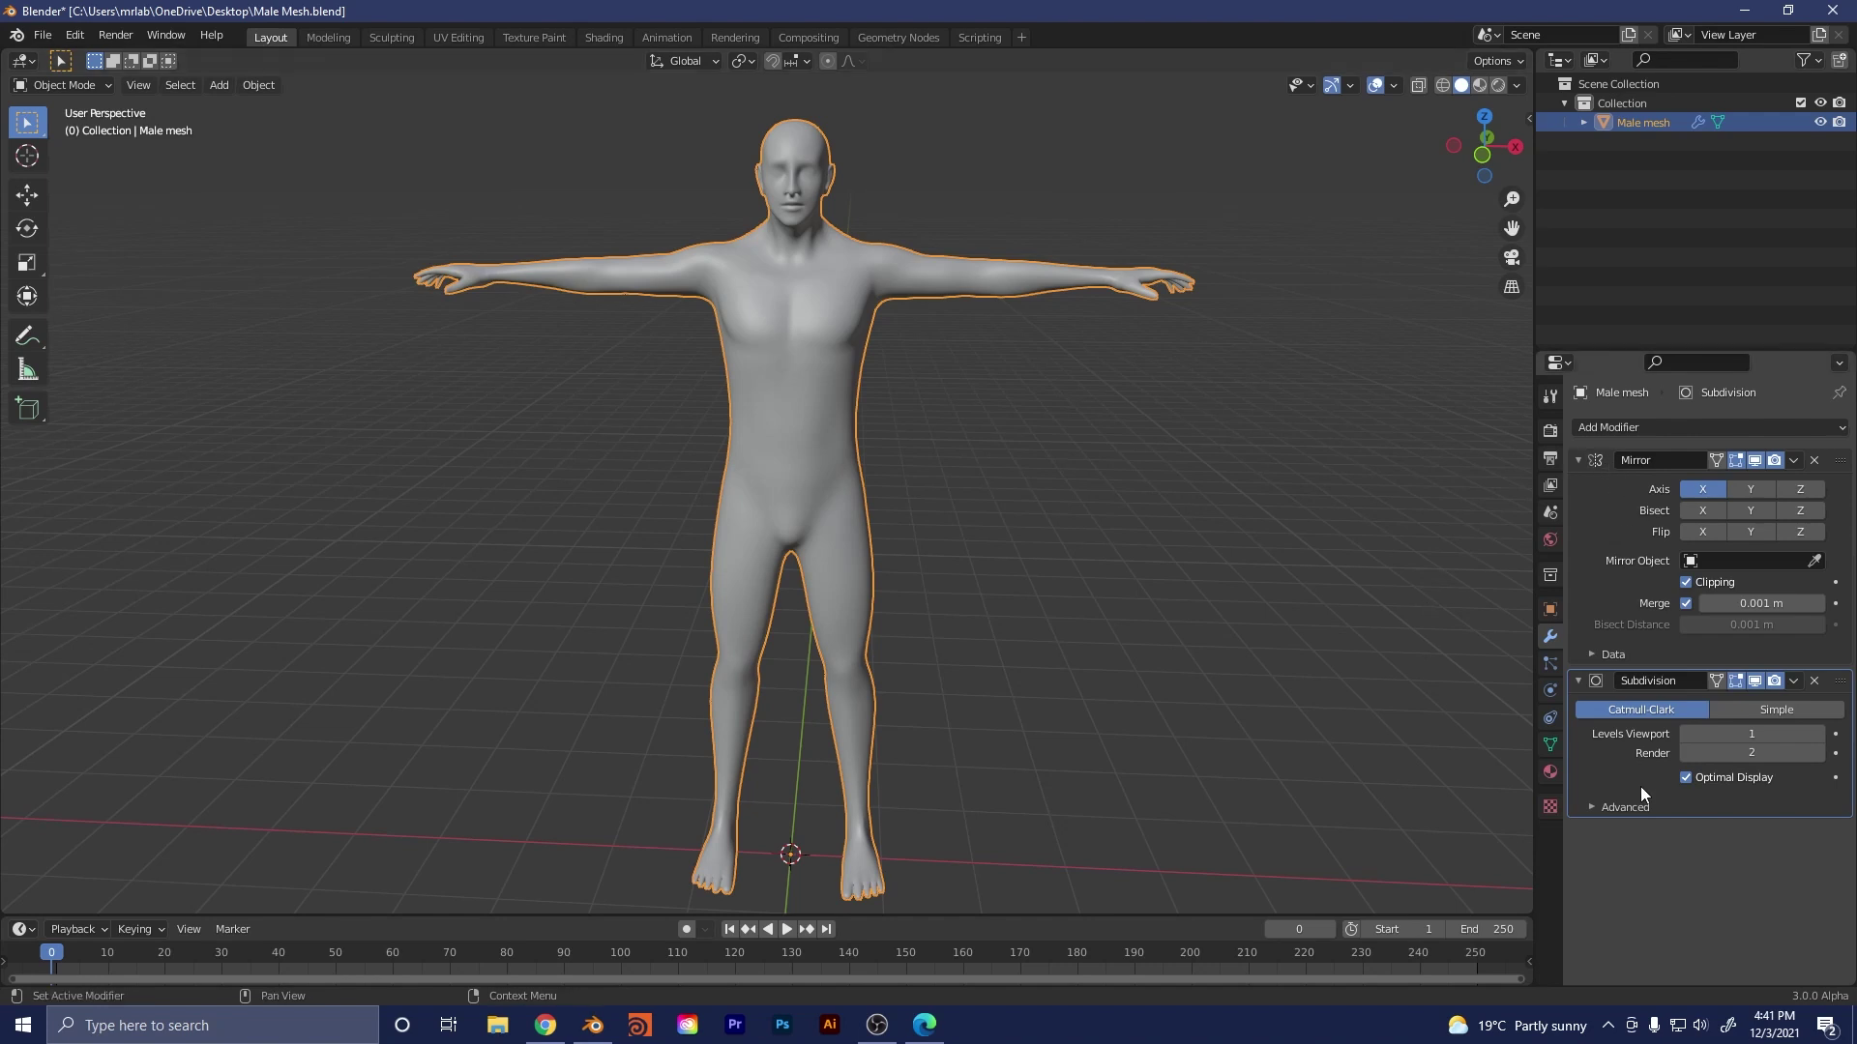
- Switch the viewport to wireframe shading on the male mesh
{"action": "left_click", "coordinate": [1795, 460]}
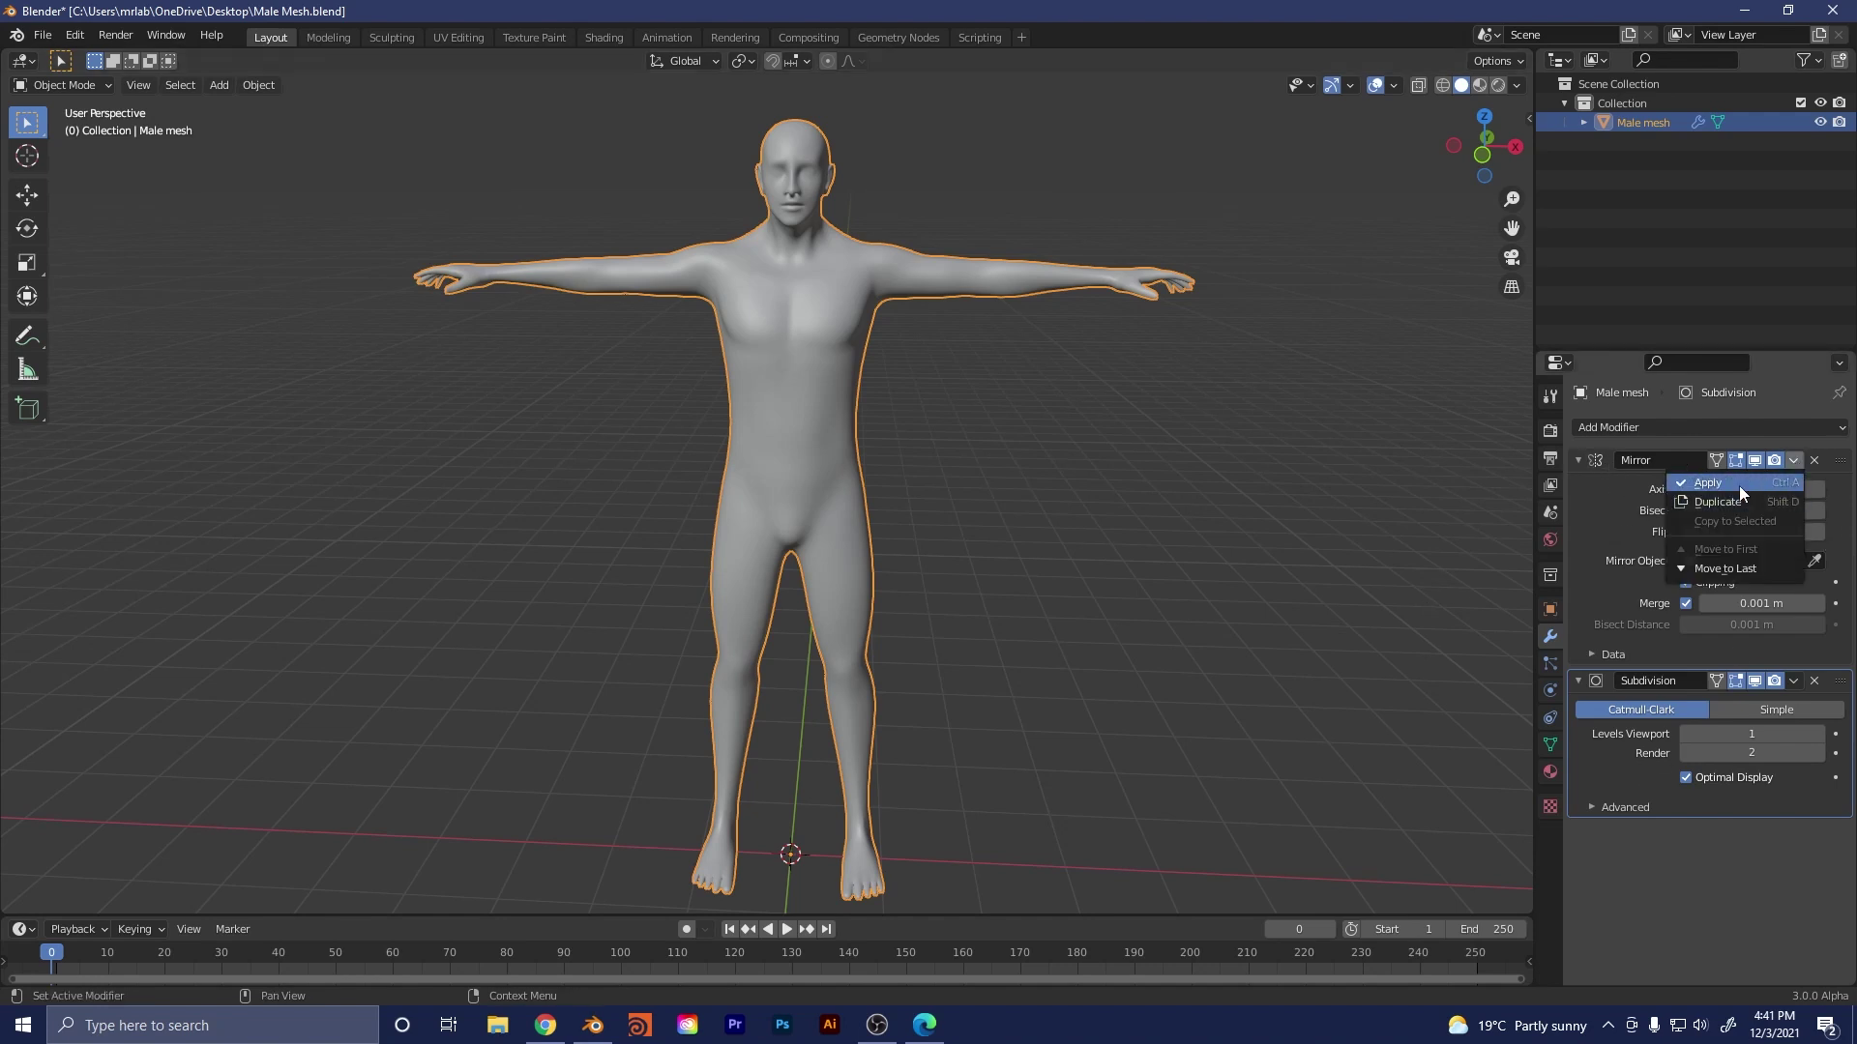
{"action": "scroll", "coordinate": [876, 295], "scroll_direction": "up", "scroll_amount": 1}
{"action": "key", "text": "z"}
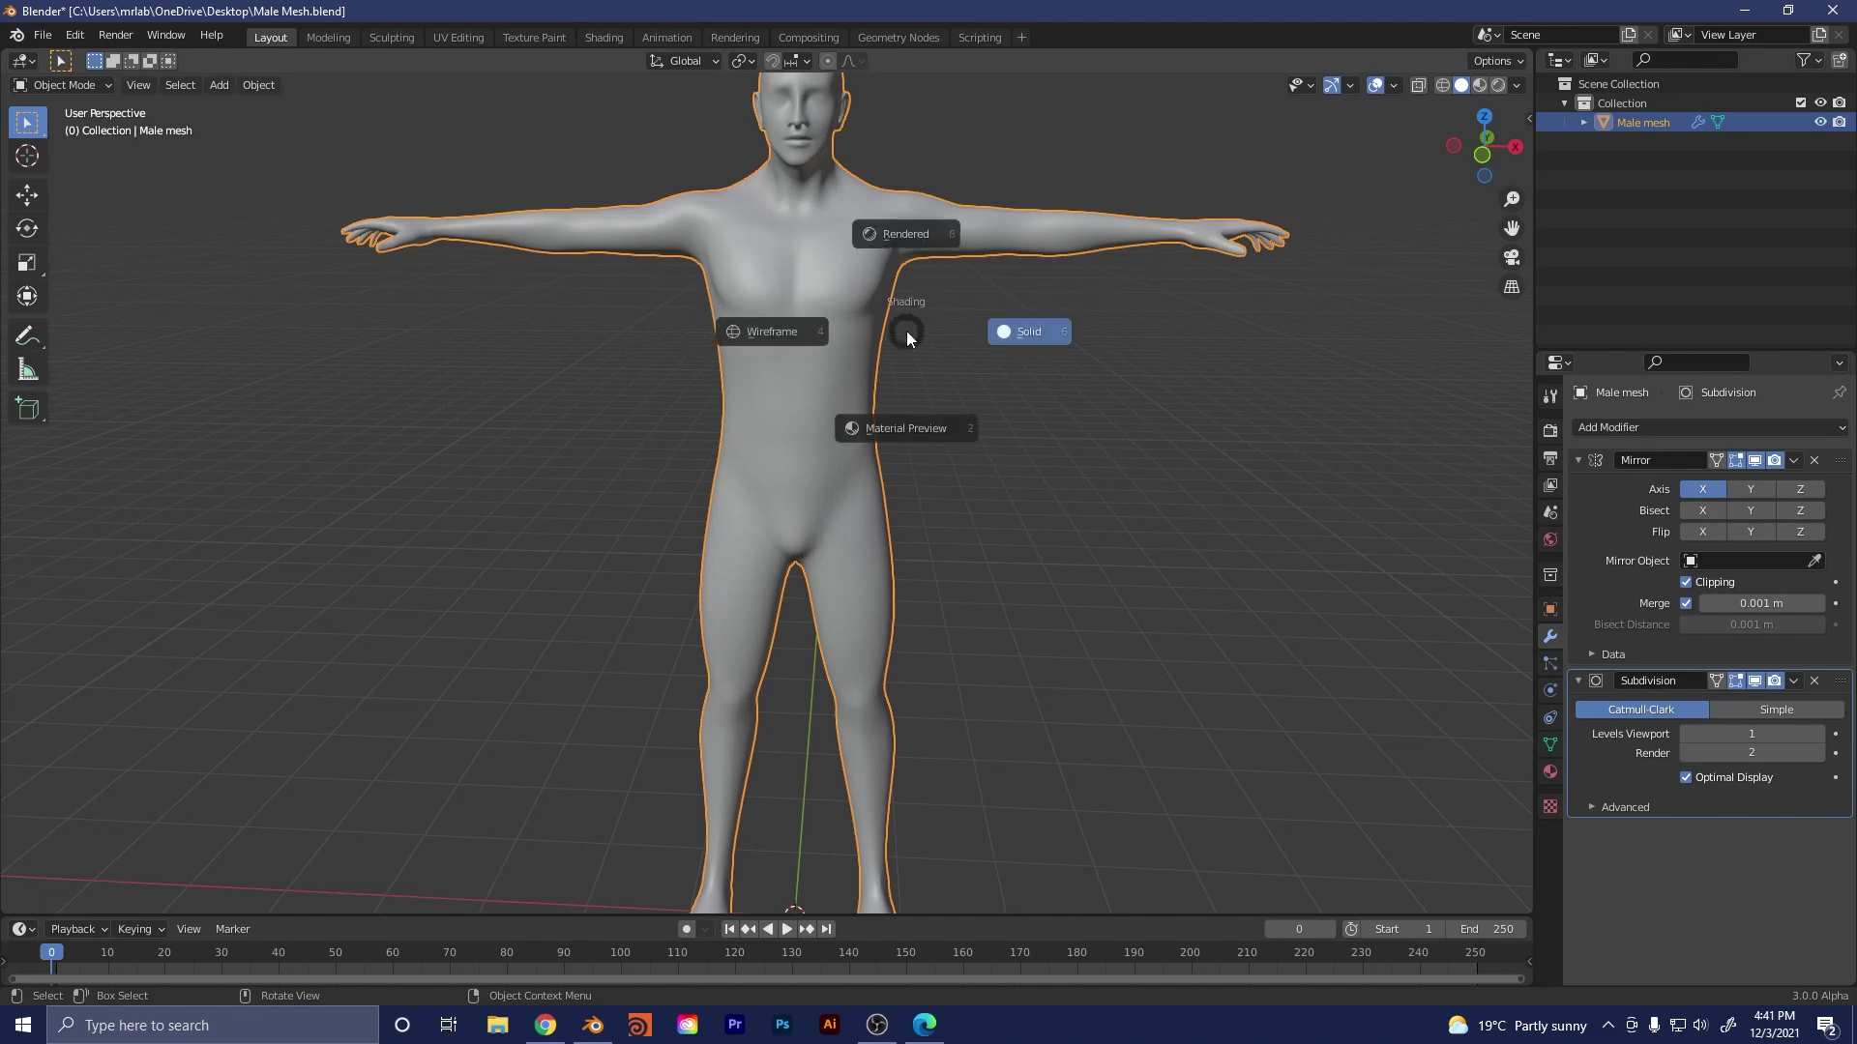
{"action": "left_click", "coordinate": [763, 334]}
{"action": "middle_click_drag", "start_coordinate": [978, 294], "coordinate": [996, 406]}
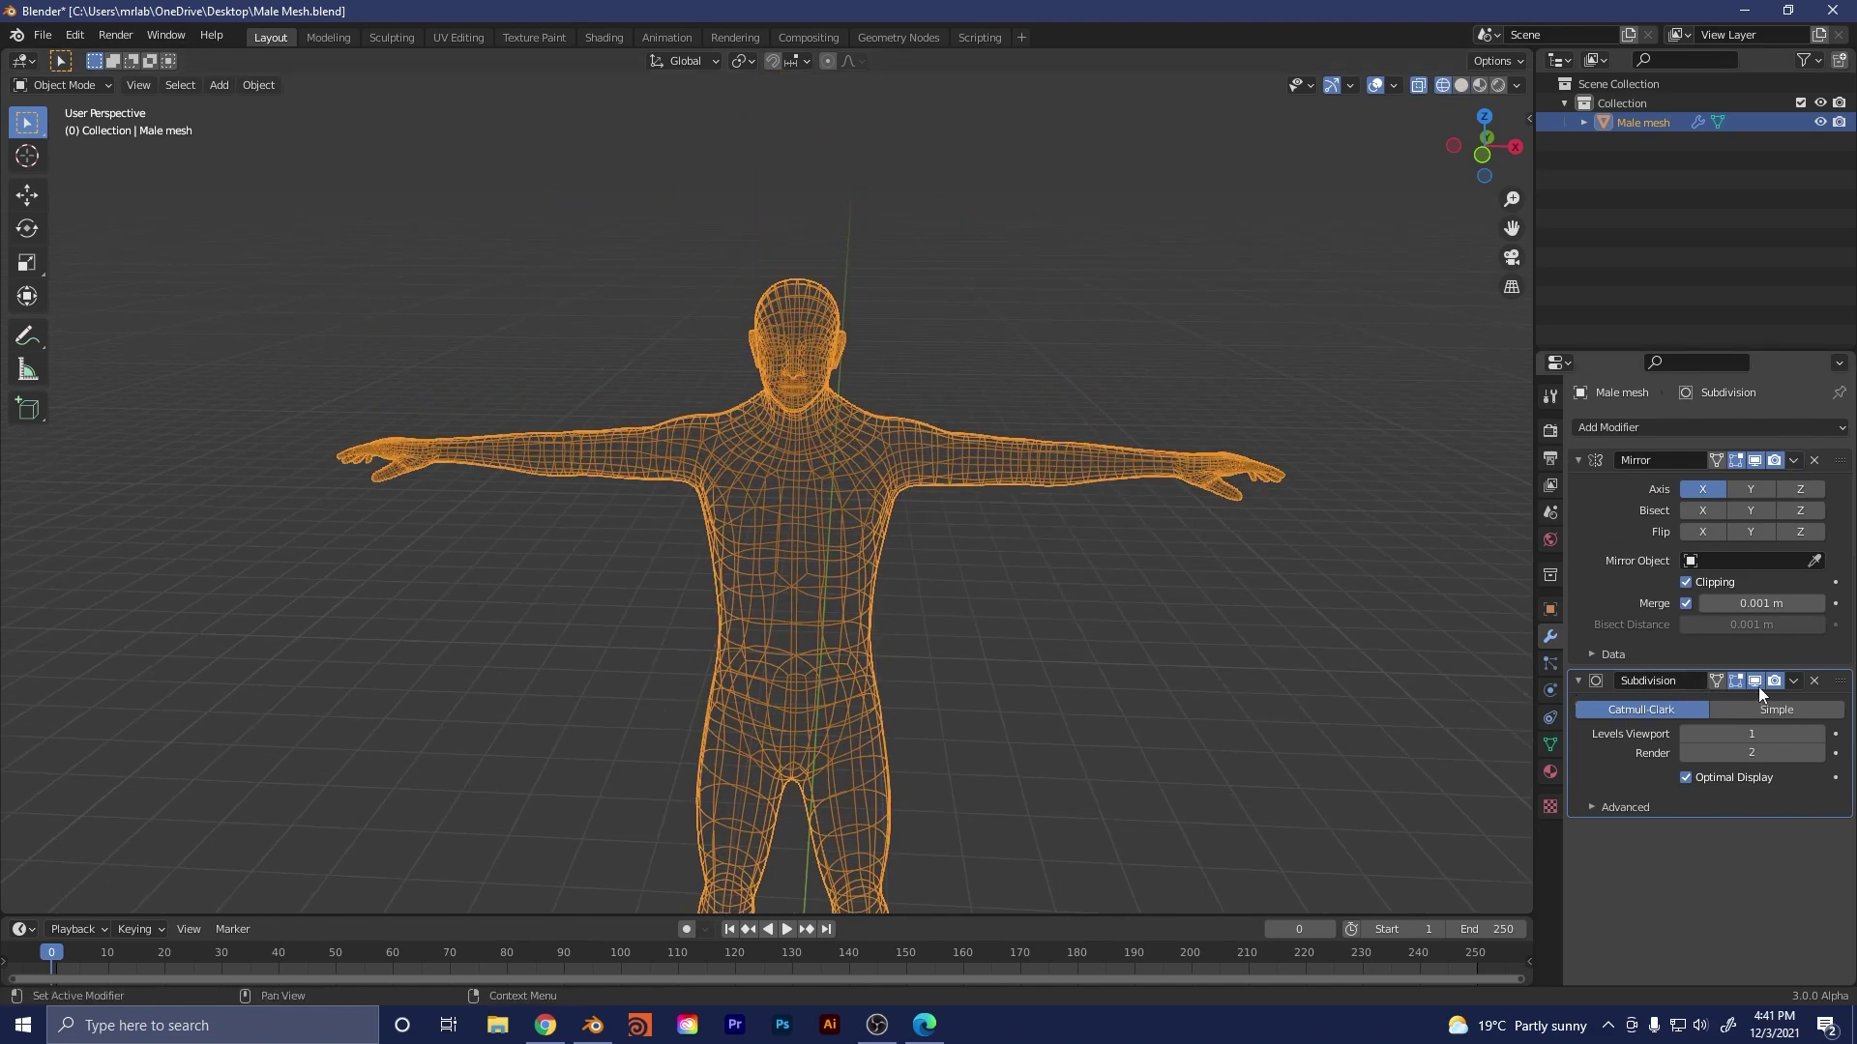
- Apply the Subdivision and Mirror modifiers, leaving the modifier stack empty
{"action": "left_click", "coordinate": [1814, 681]}
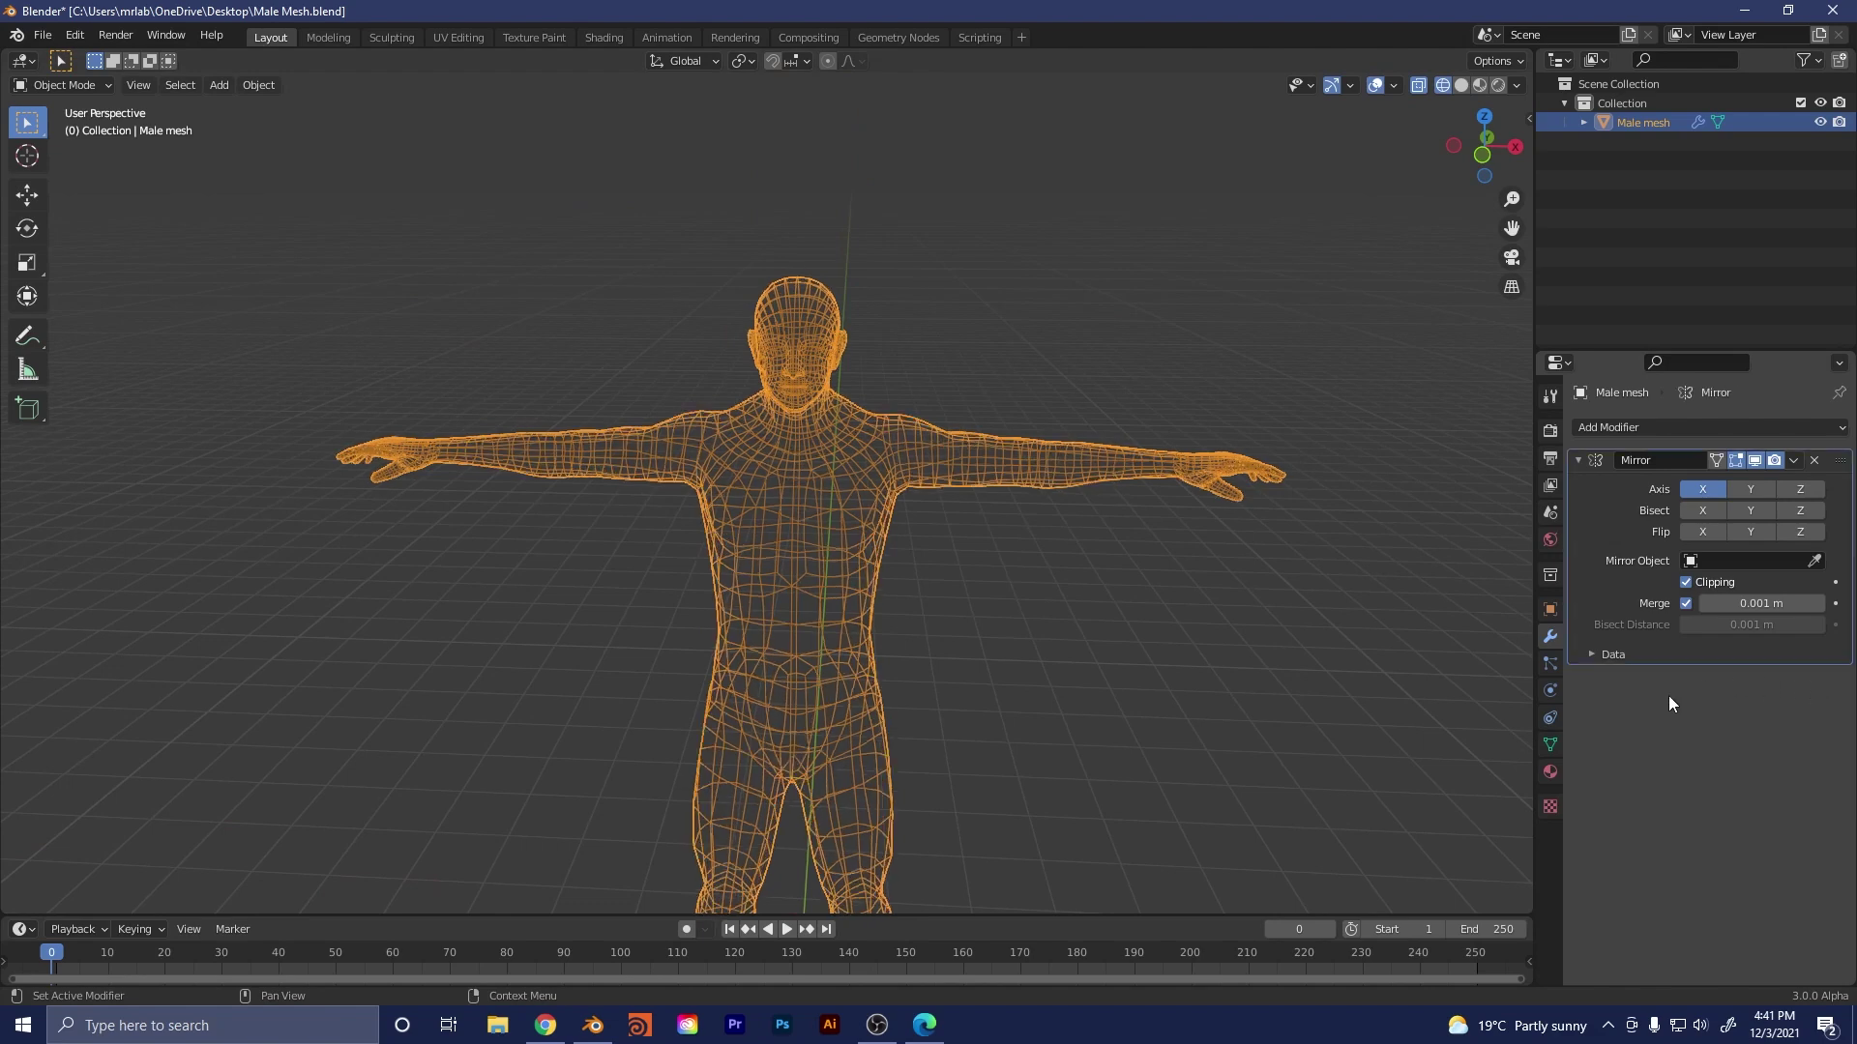
{"action": "left_click", "coordinate": [1794, 460]}
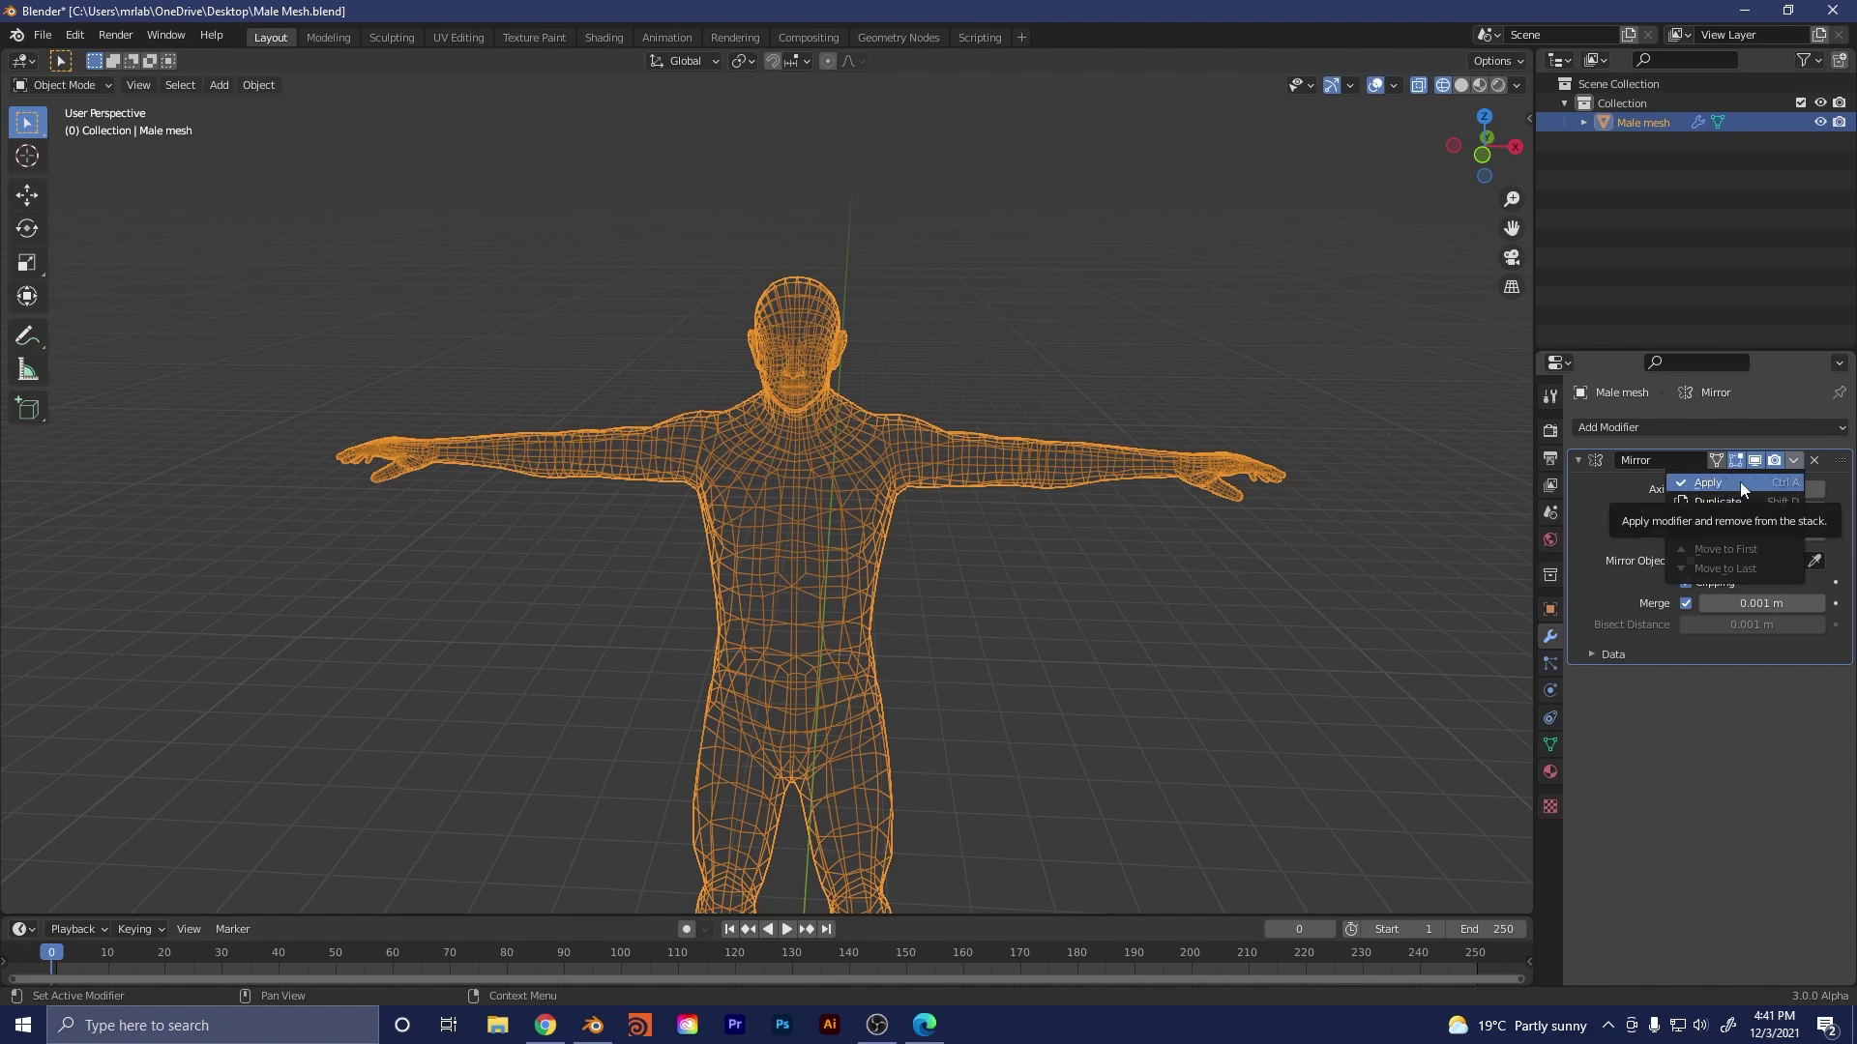
{"action": "left_click", "coordinate": [1743, 490]}
- Keep wireframe shading and zoom in on the T-posed figure
{"action": "mouse_move", "coordinate": [1215, 493]}
{"action": "middle_mouse_down"}
{"action": "mouse_move", "coordinate": [885, 507]}
{"action": "mouse_move", "coordinate": [917, 491]}
{"action": "middle_mouse_up"}
{"action": "key", "text": "z"}
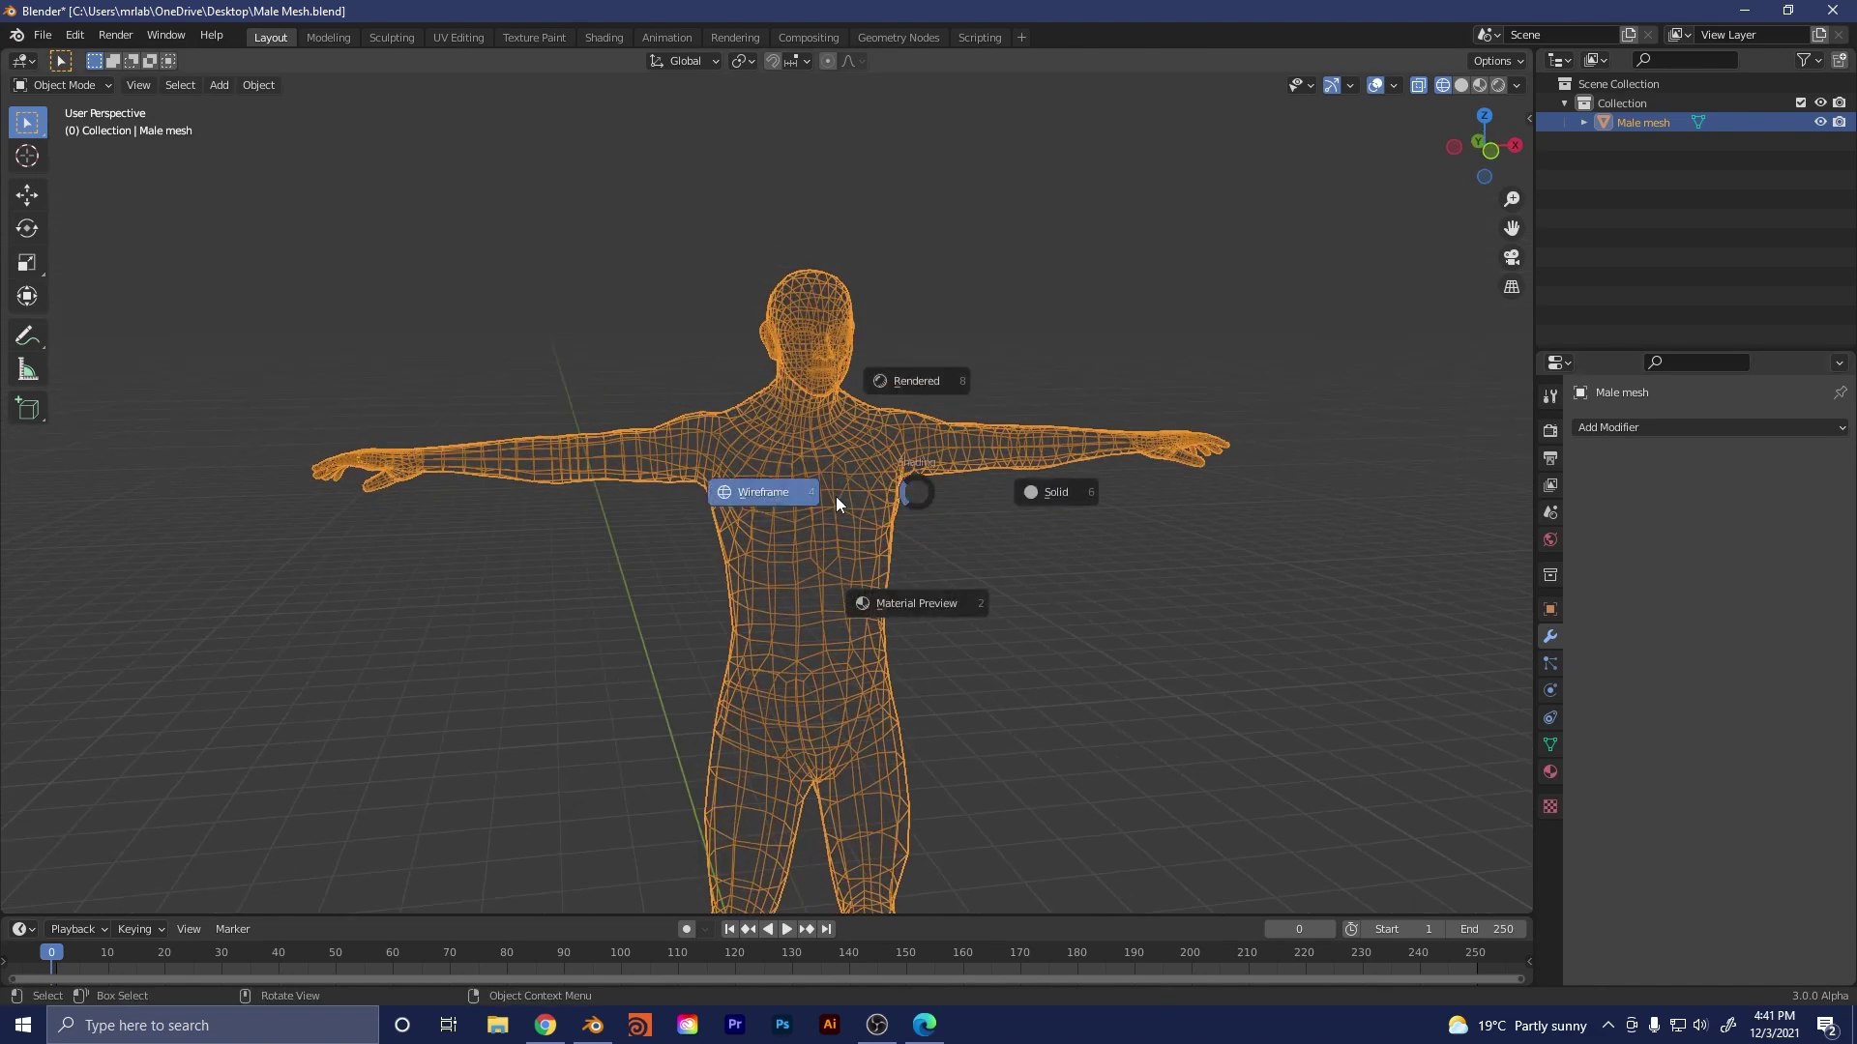
{"action": "left_click", "coordinate": [764, 493]}
{"action": "key", "text": "z"}
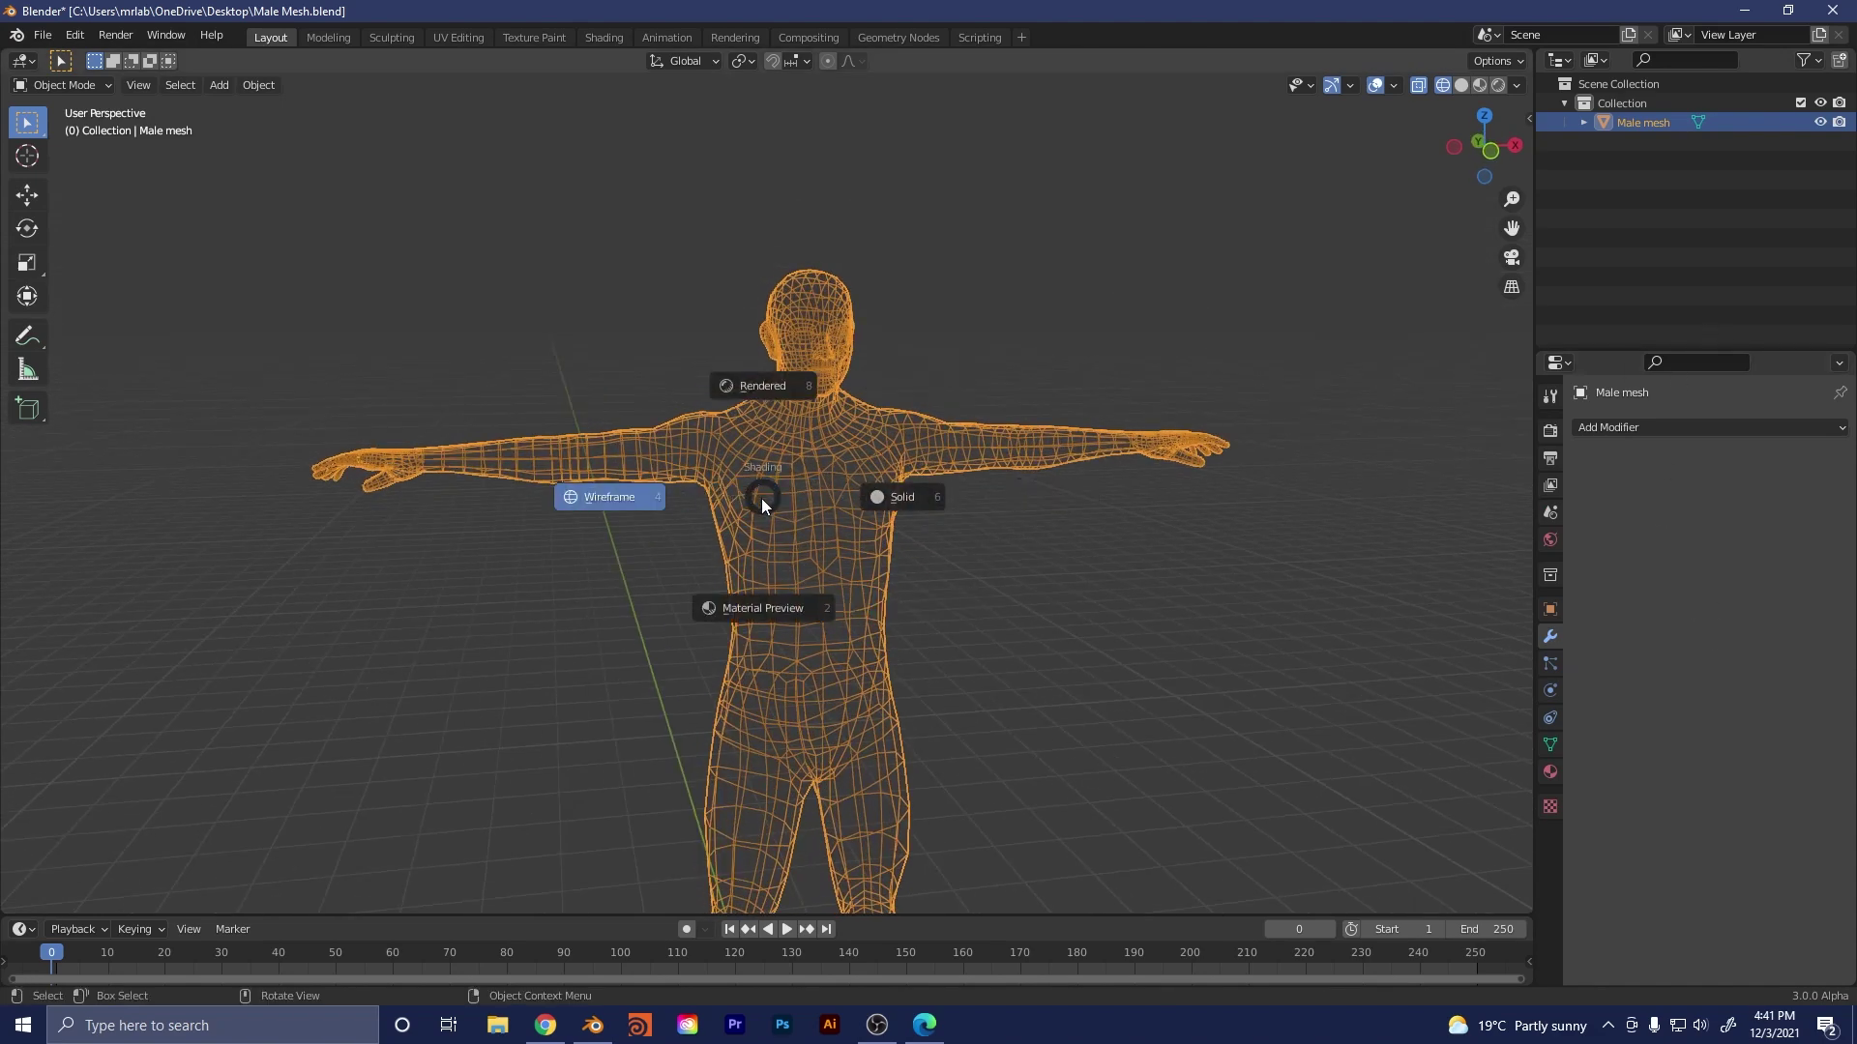
{"action": "key", "text": "Escape"}
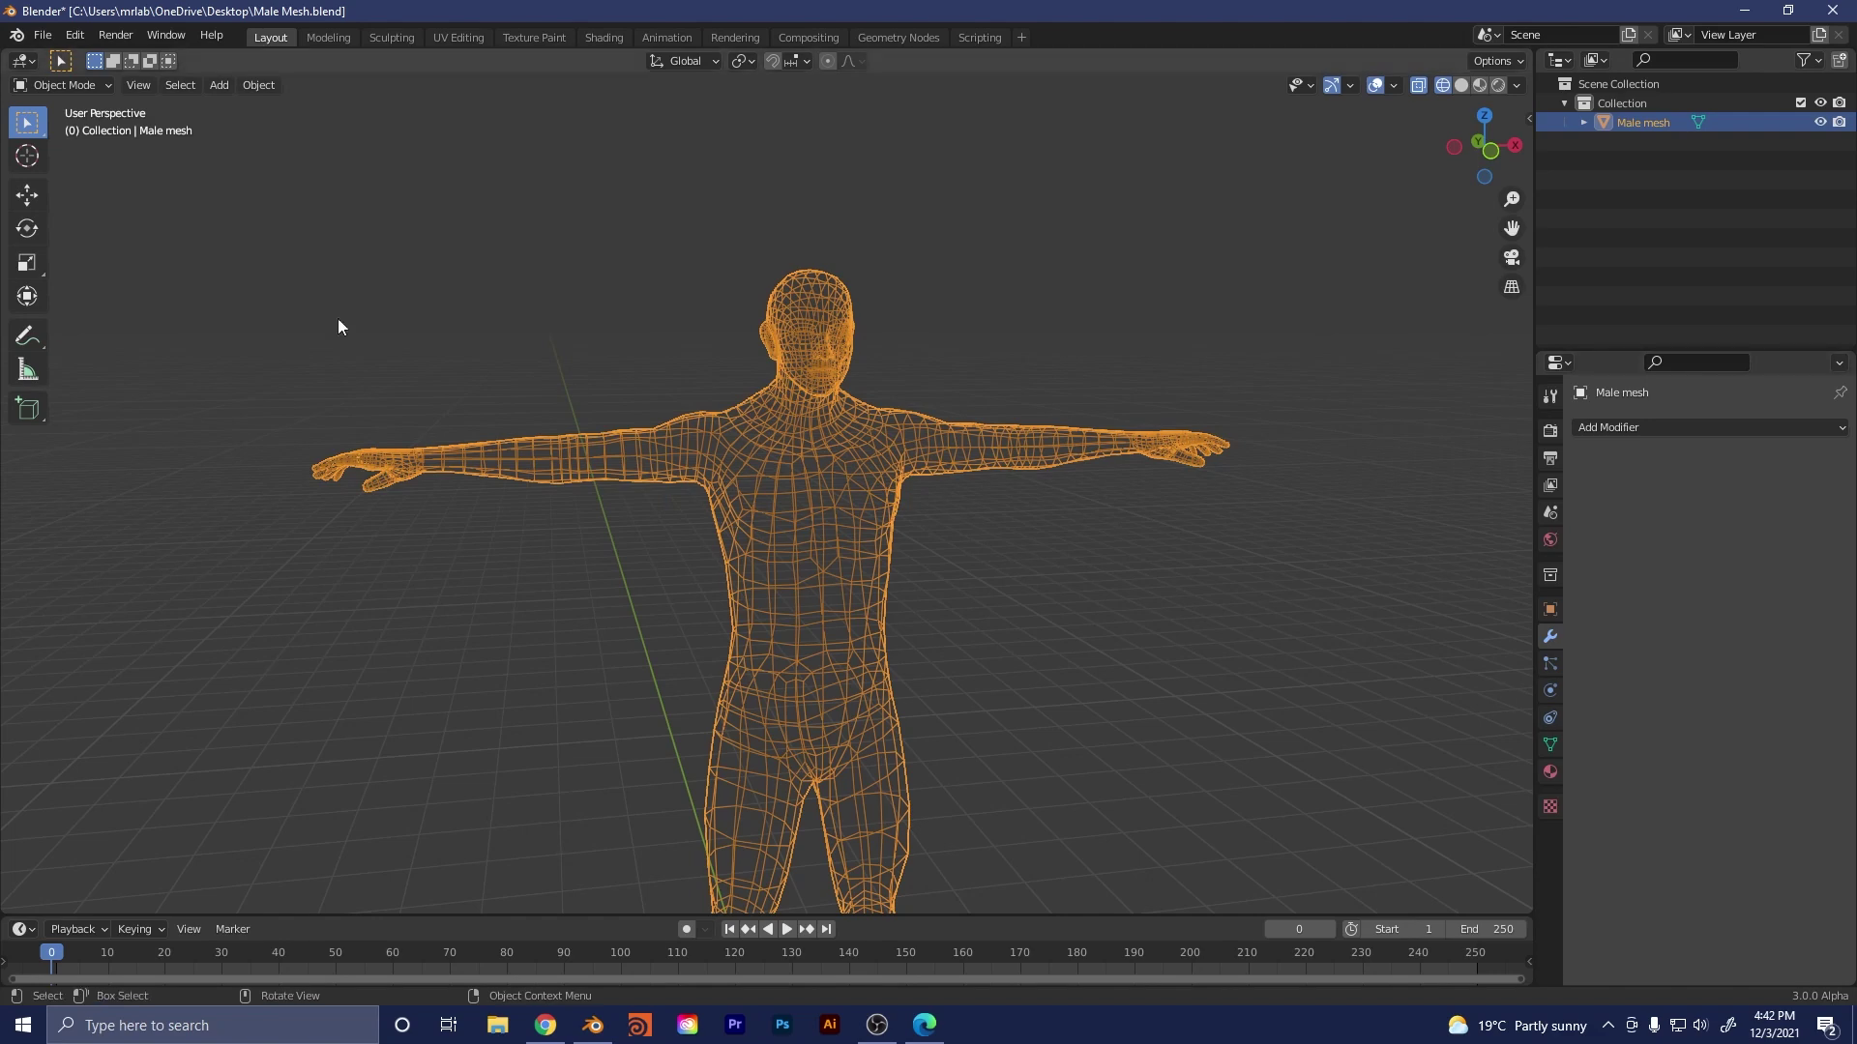
{"action": "scroll", "coordinate": [879, 437], "scroll_direction": "down", "scroll_amount": 4}
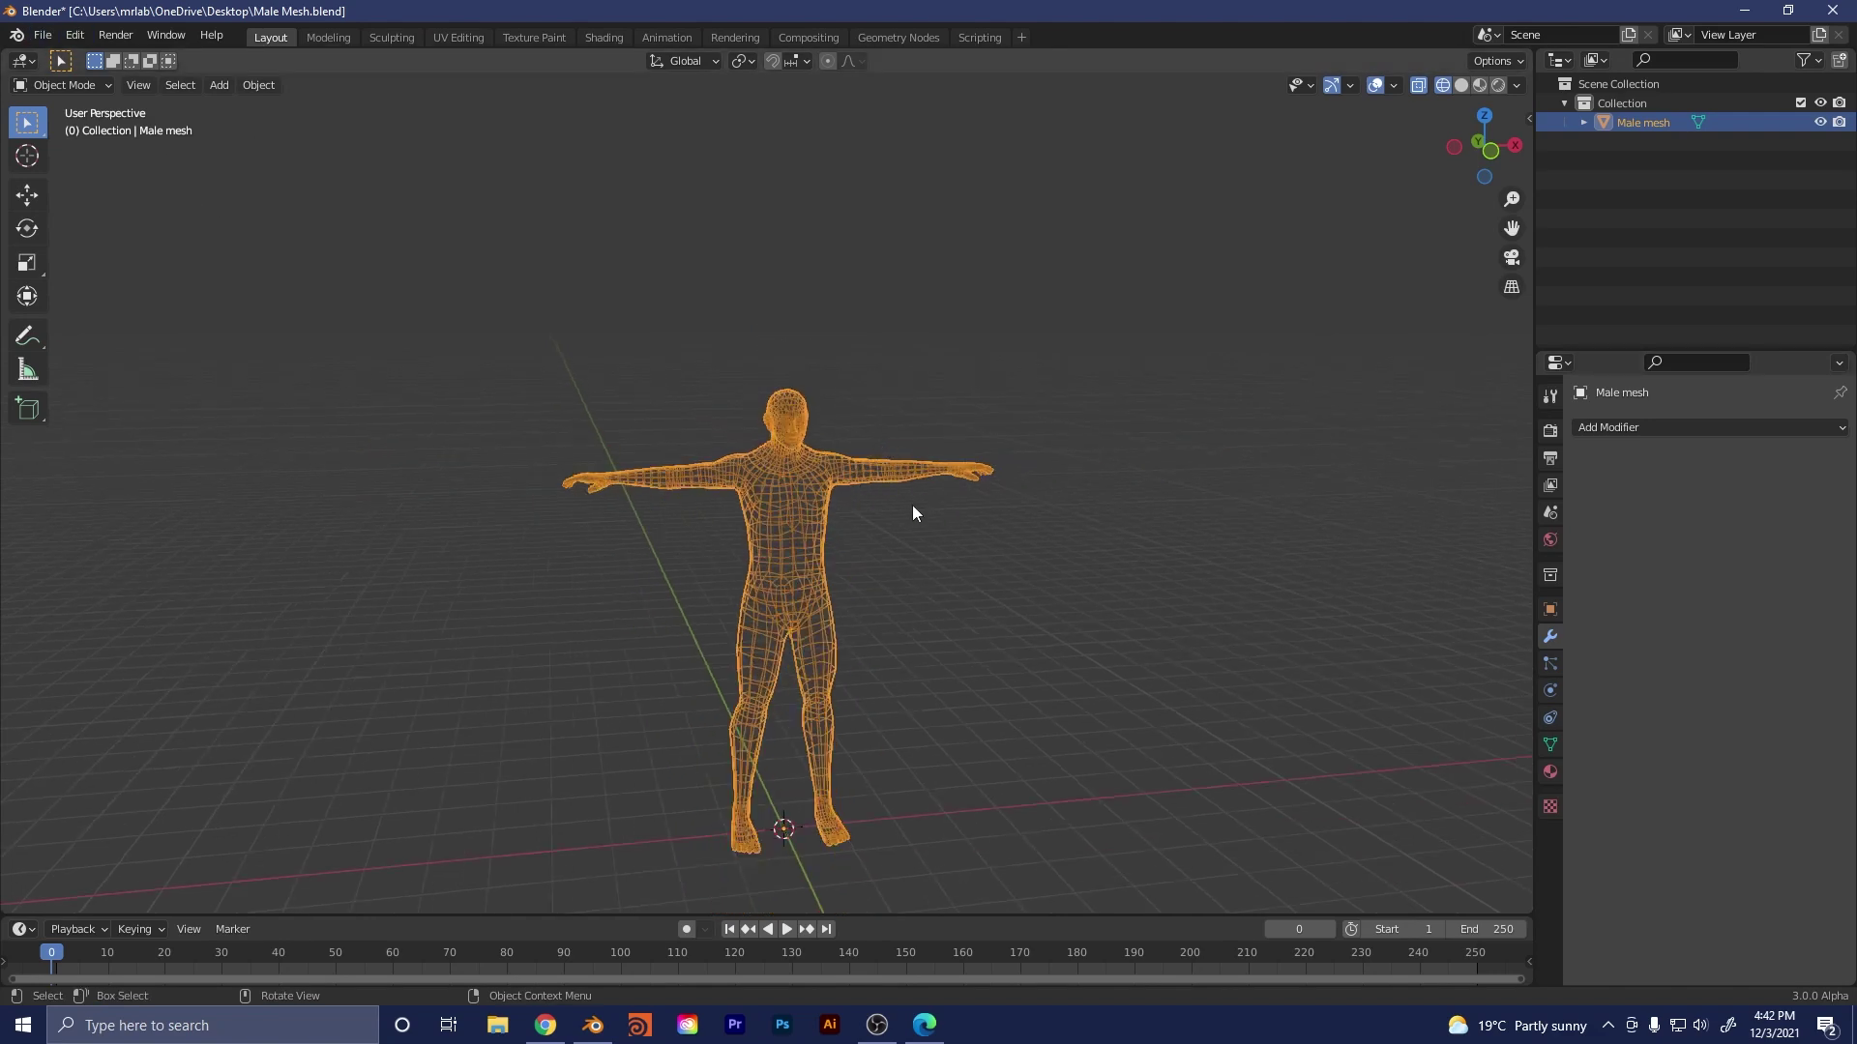
{"action": "scroll", "coordinate": [826, 449], "scroll_direction": "up", "scroll_amount": 4}
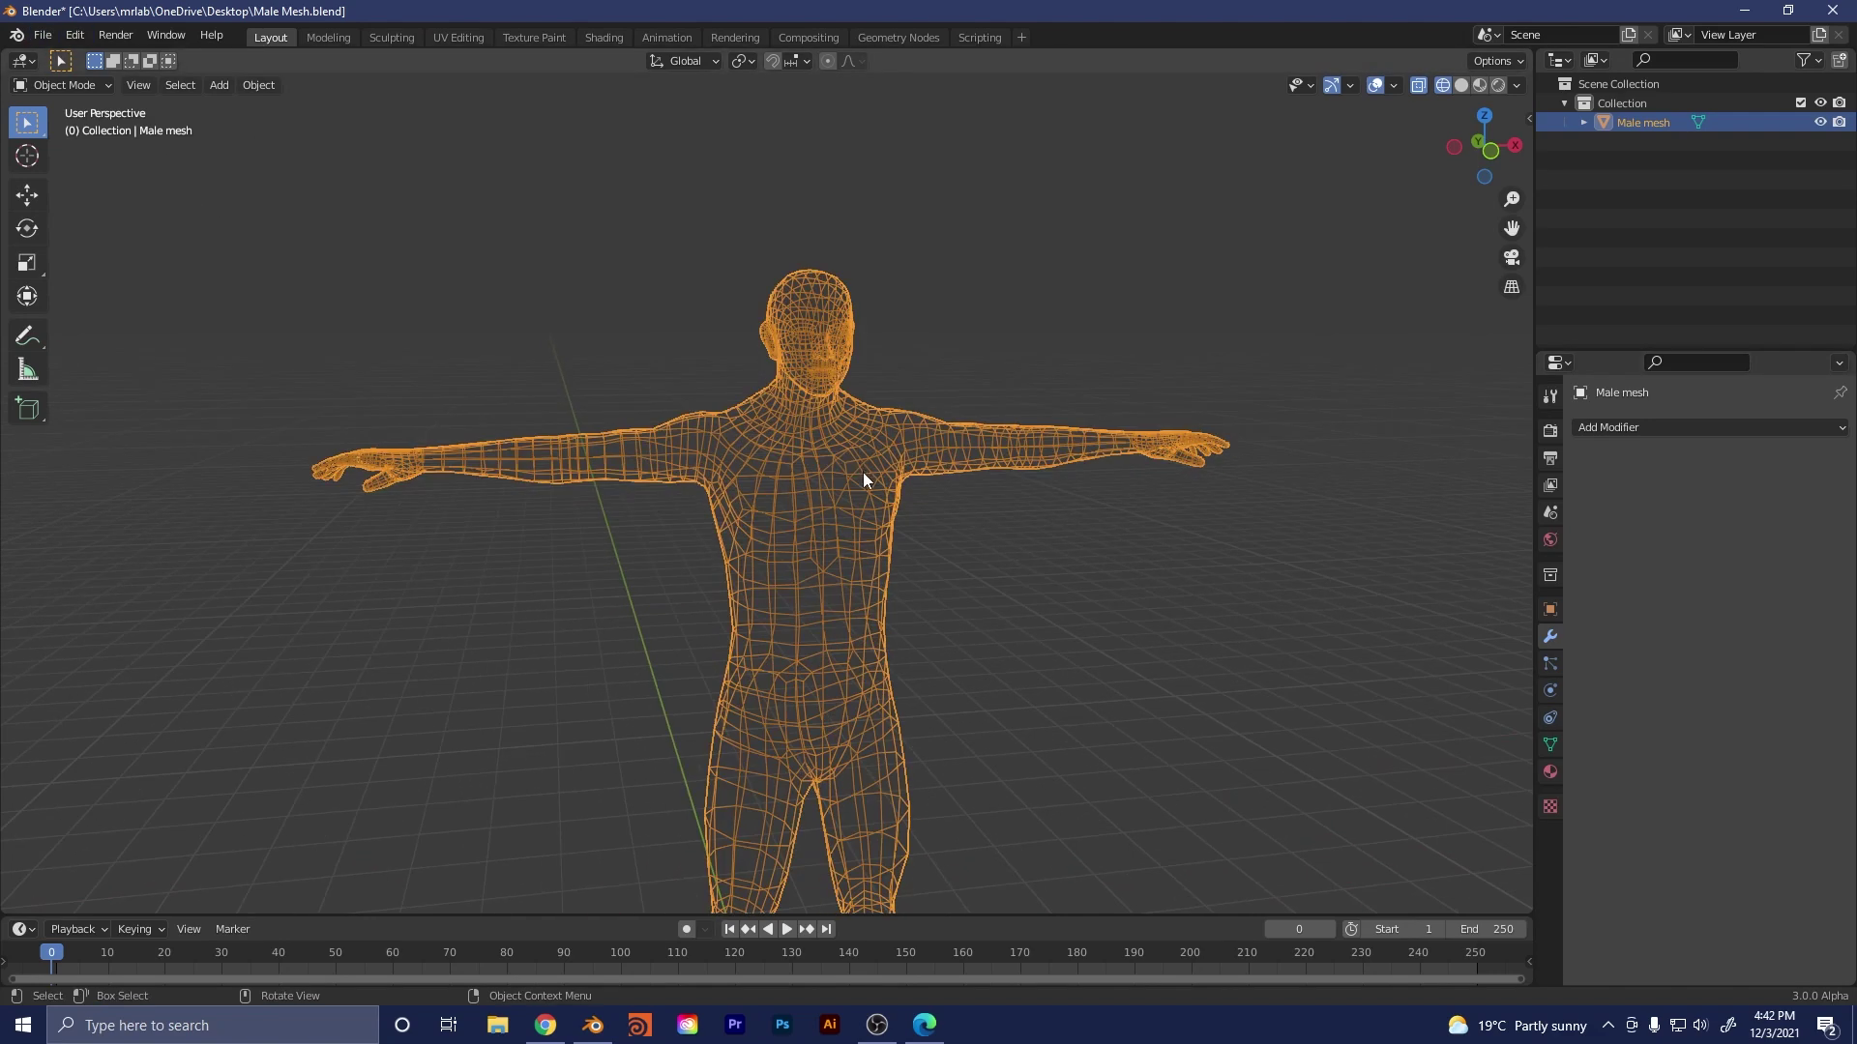
- Export the male mesh as Male Mesh.fbx to the Desktop
{"action": "left_click", "coordinate": [42, 36]}
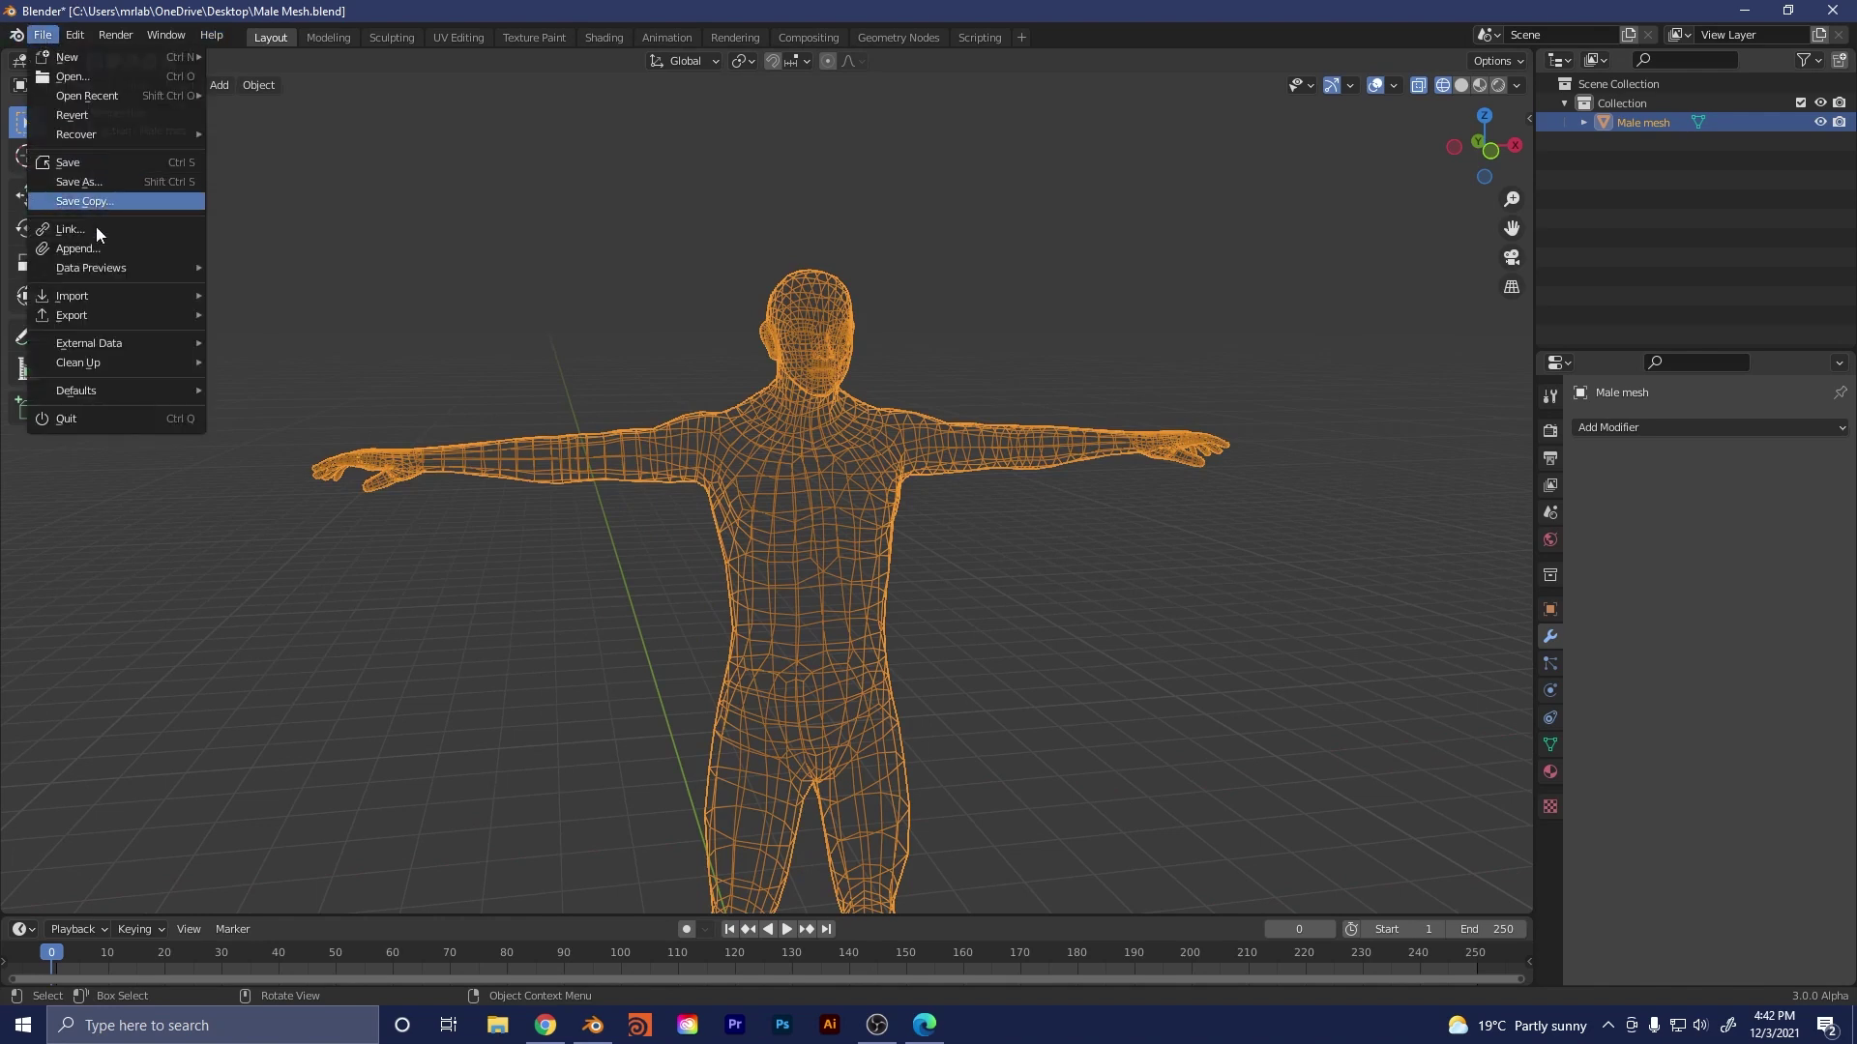
{"action": "mouse_move", "coordinate": [85, 317]}
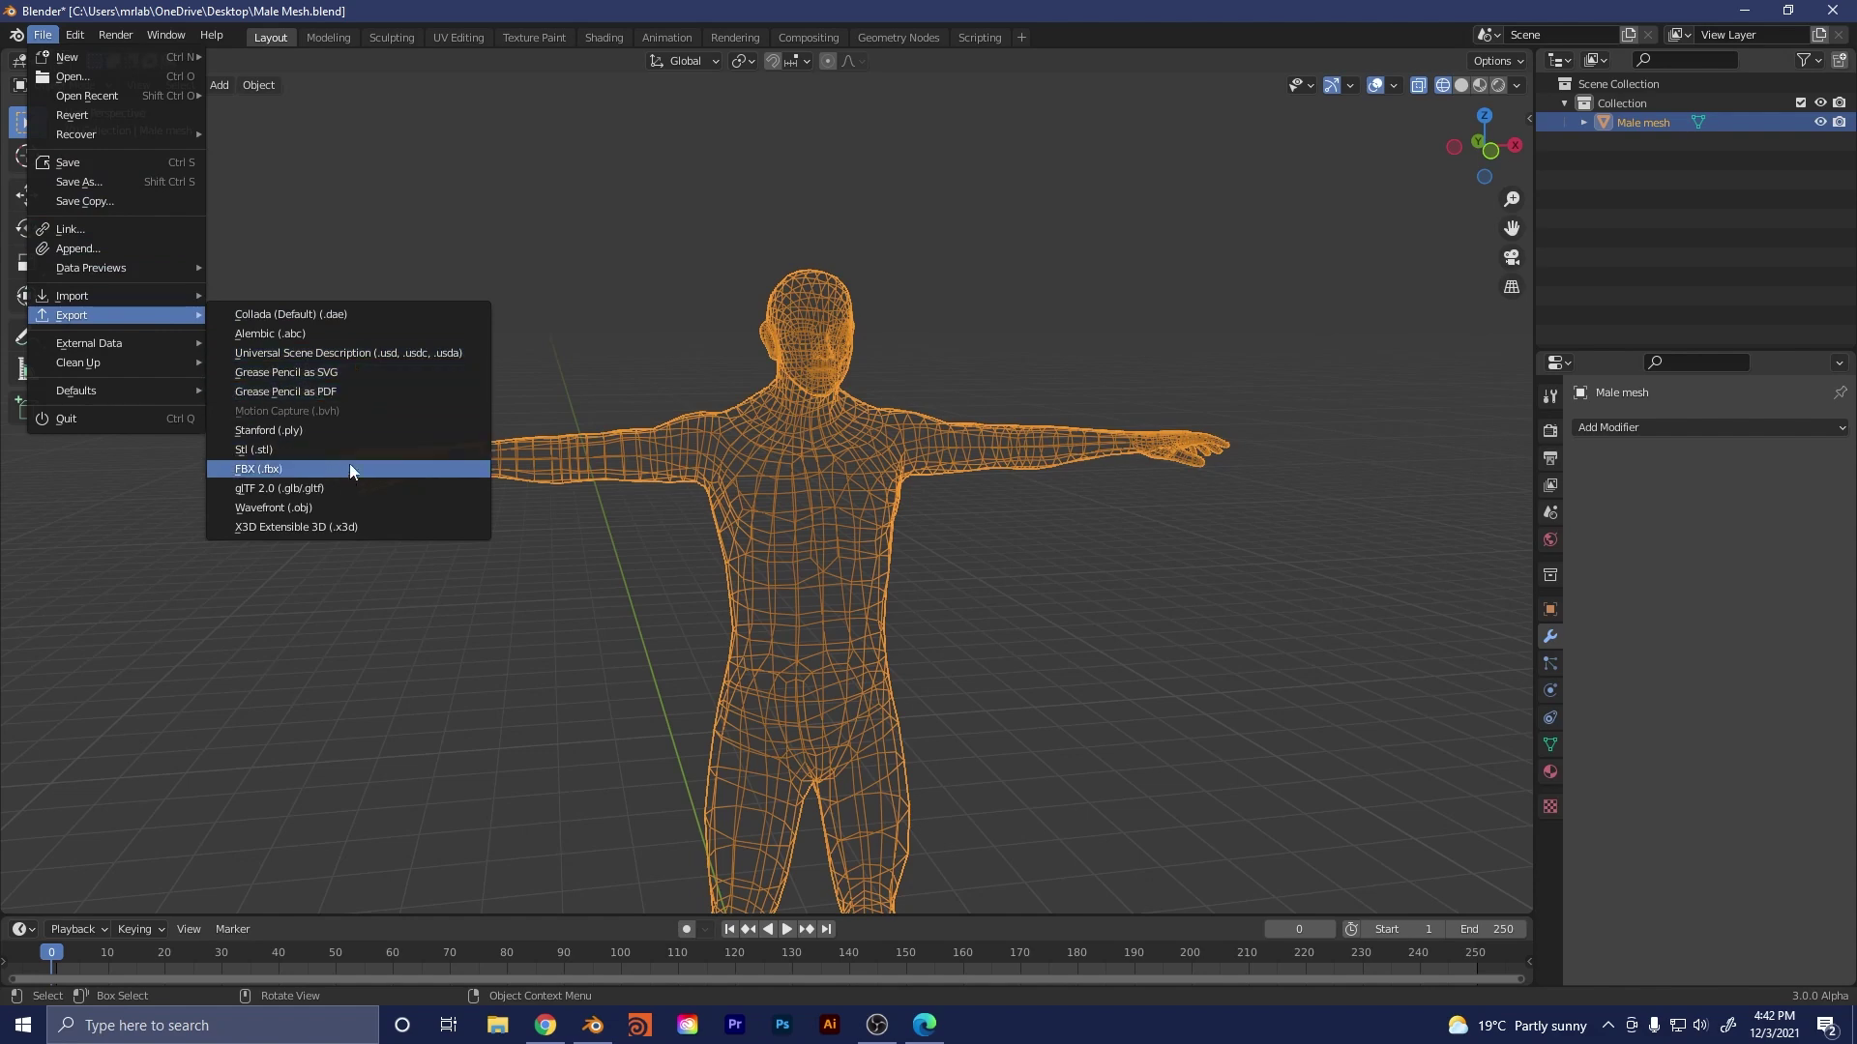
{"action": "left_click", "coordinate": [277, 470]}
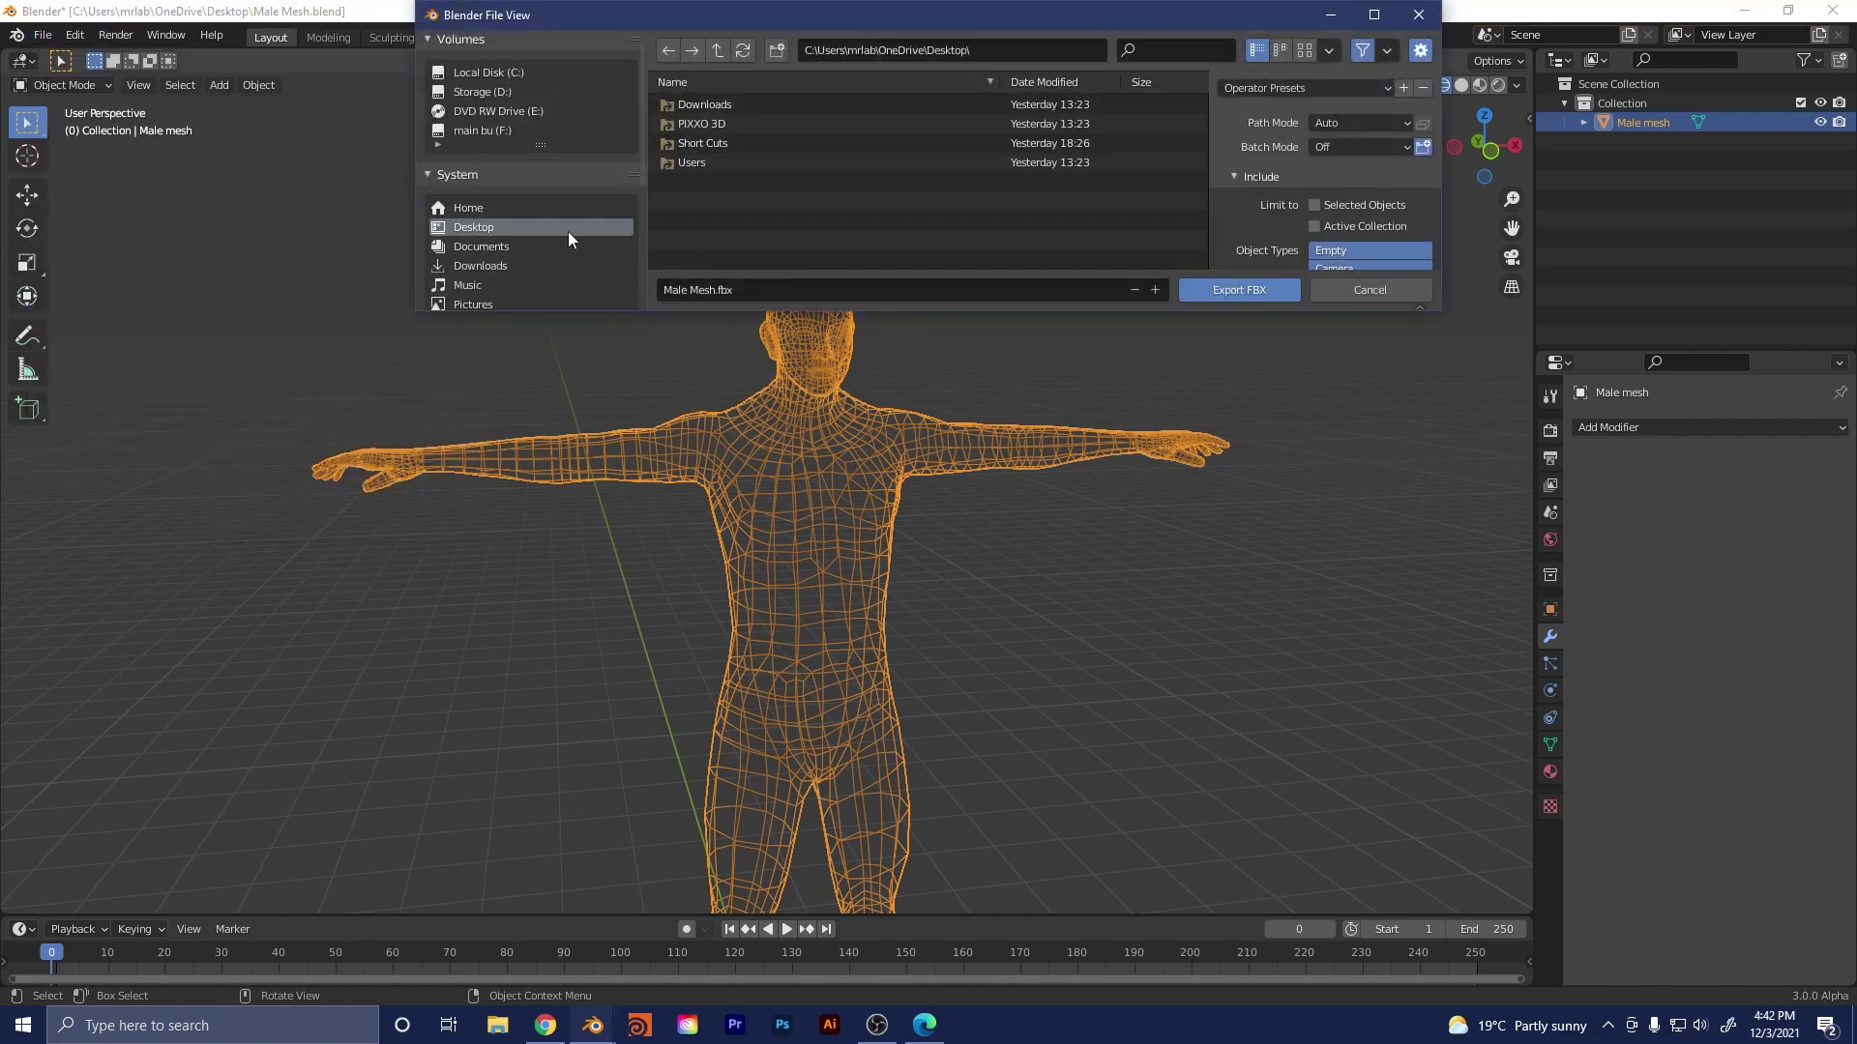
{"action": "left_click", "coordinate": [1249, 293]}
- Minimize Blender, reposition the Male Mesh file on the desktop, and return to Mixamo
{"action": "left_click", "coordinate": [1747, 10]}
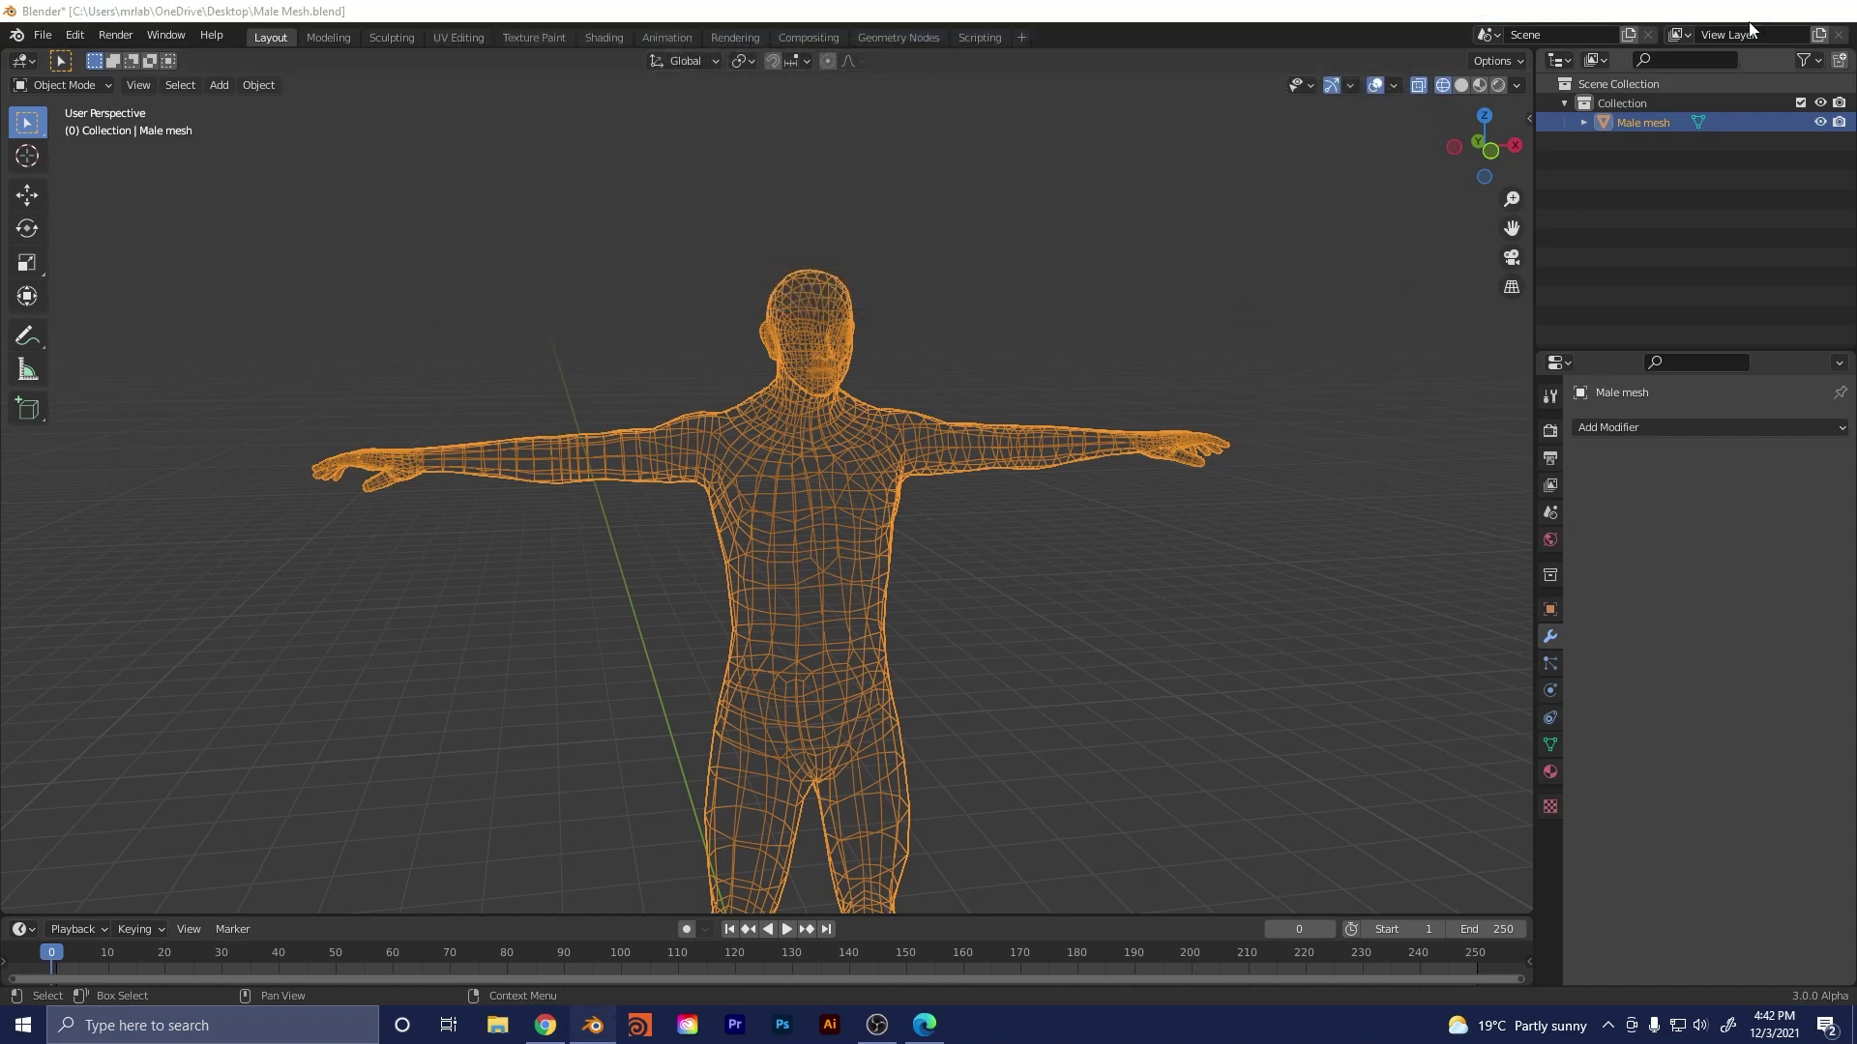
{"action": "left_click_drag", "start_coordinate": [23, 190], "coordinate": [889, 322]}
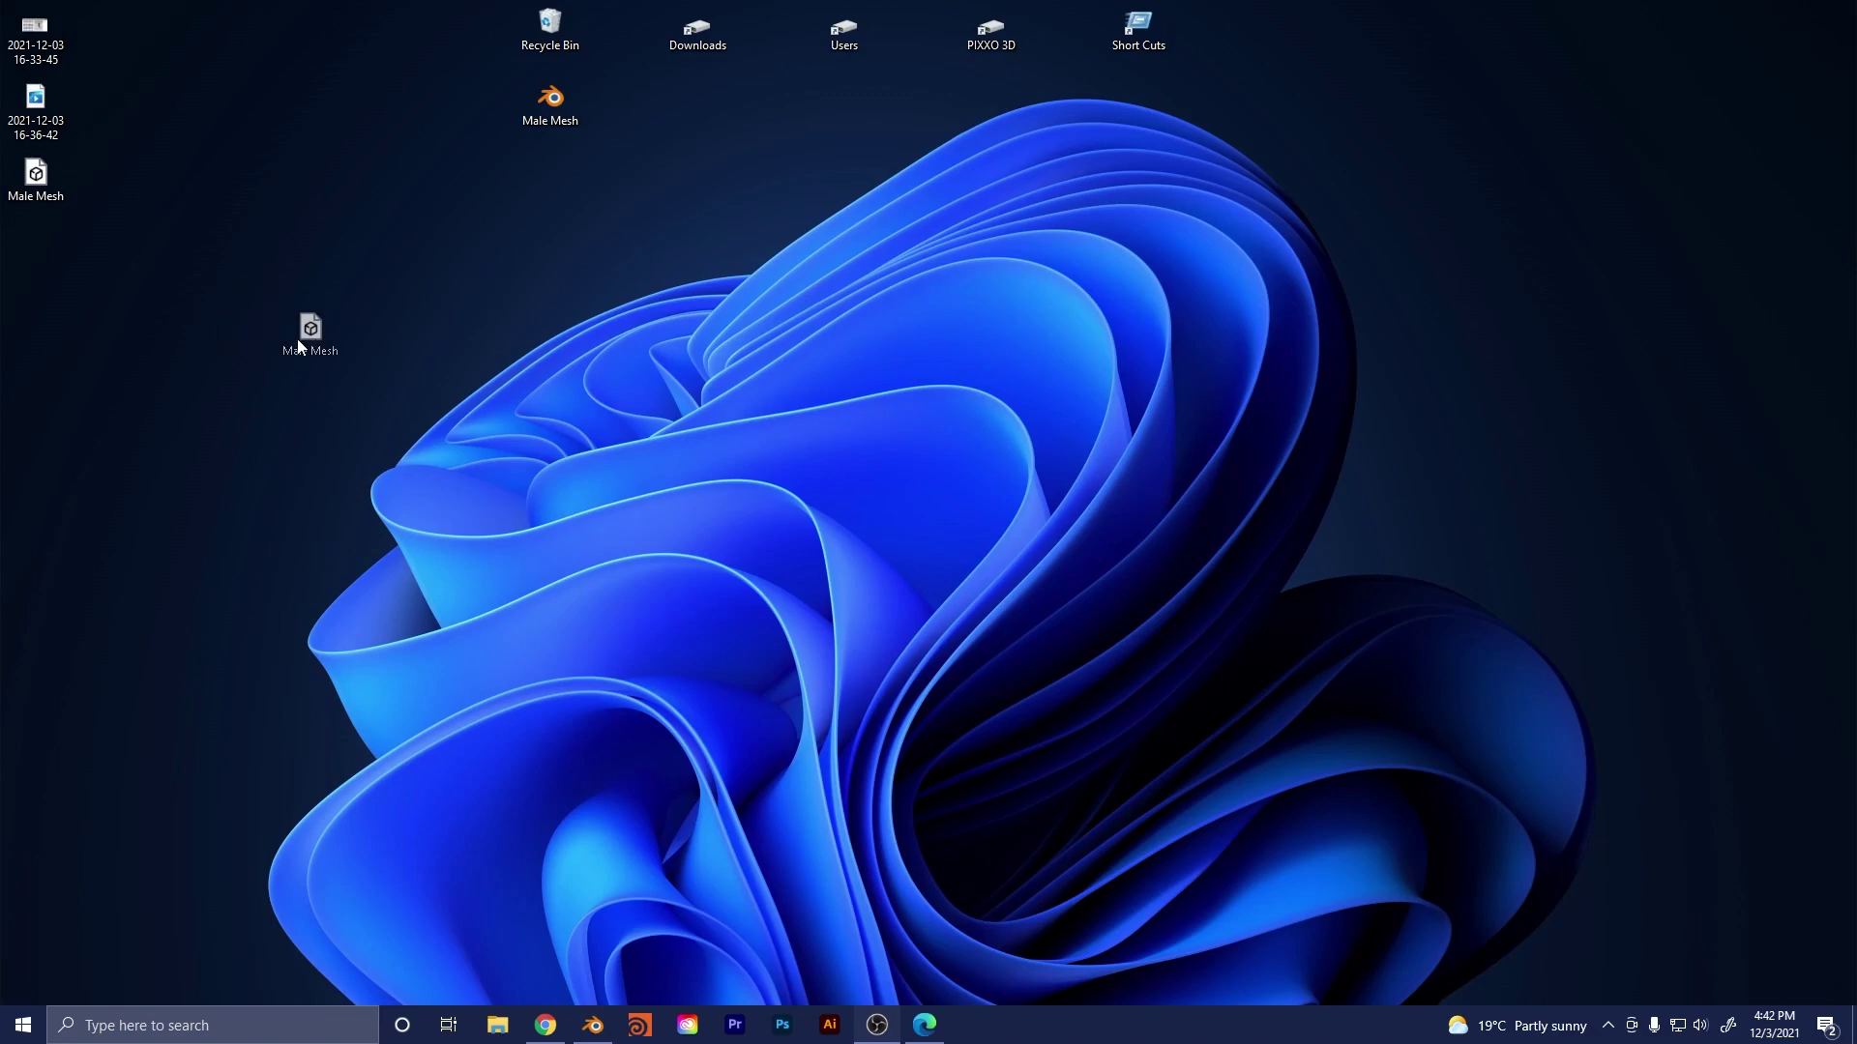
{"action": "left_click_drag", "start_coordinate": [297, 339], "coordinate": [281, 312]}
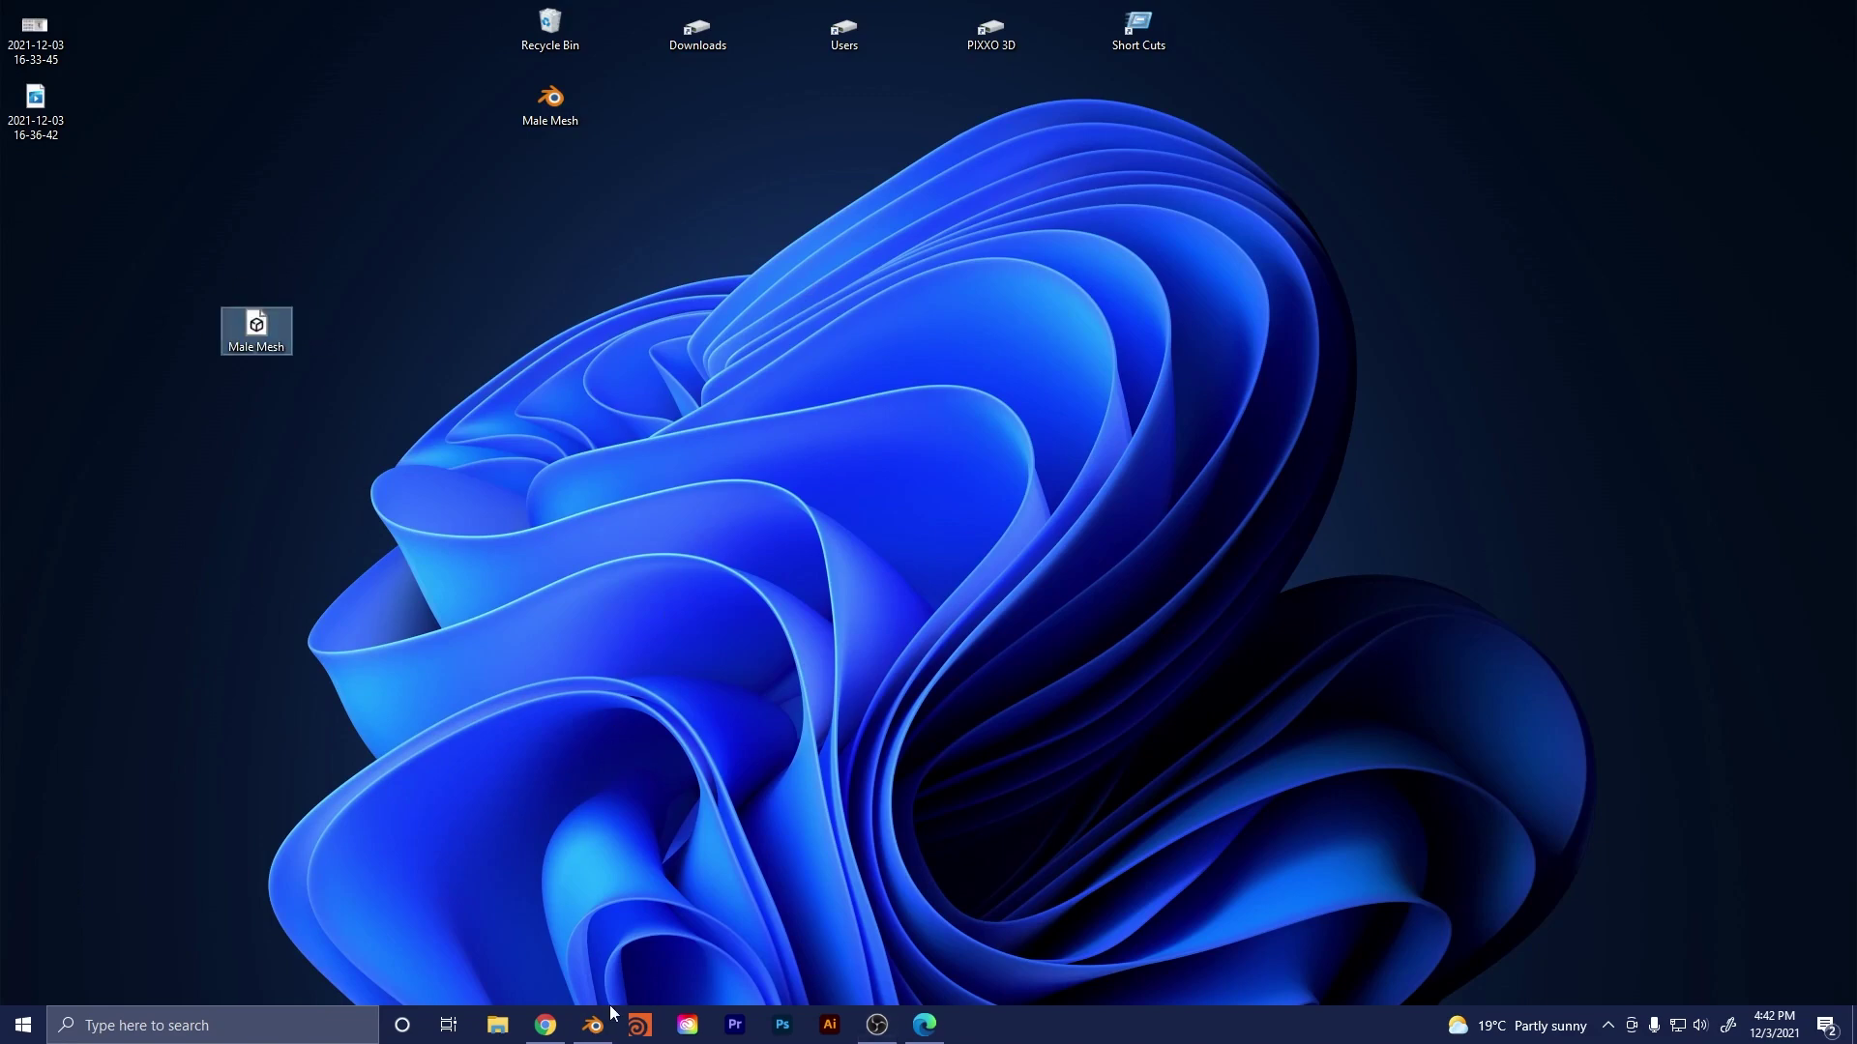
{"action": "left_click", "coordinate": [547, 1027]}
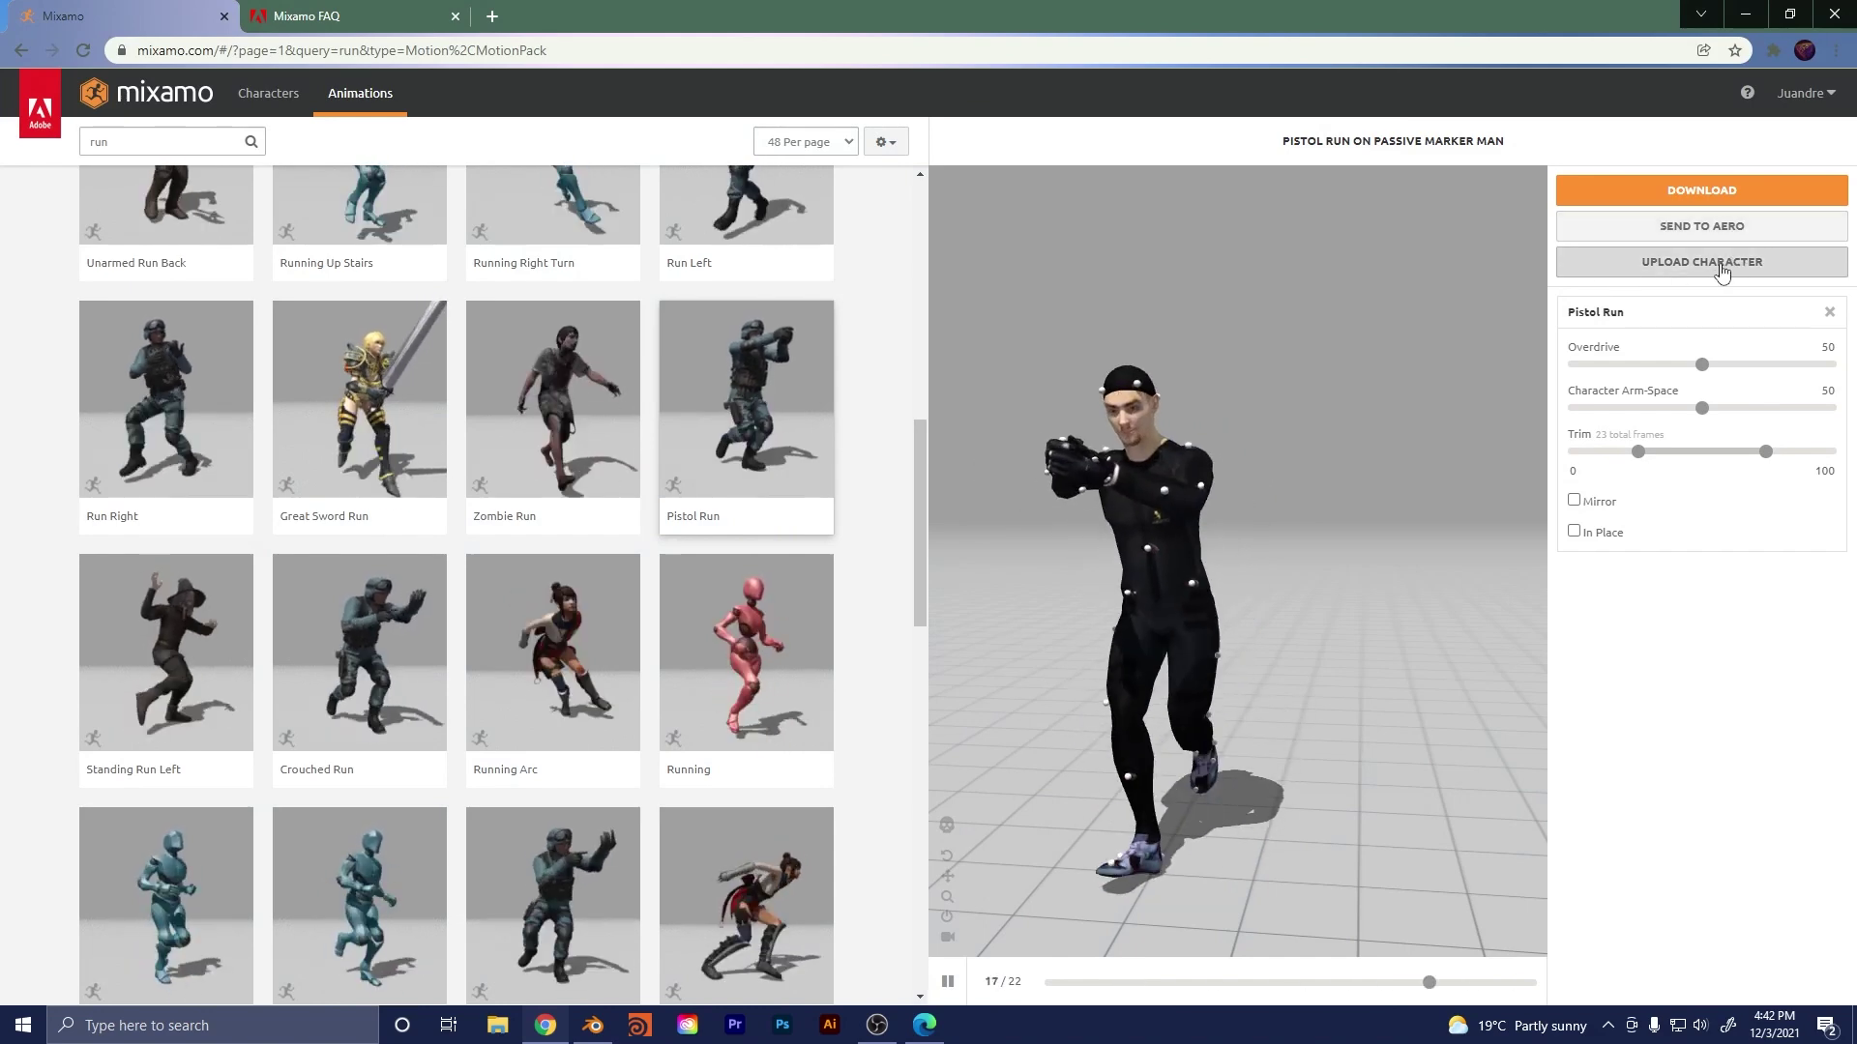
- Upload the Desktop's Male Mesh 3D object as a new Mixamo character
{"action": "left_click", "coordinate": [1720, 265]}
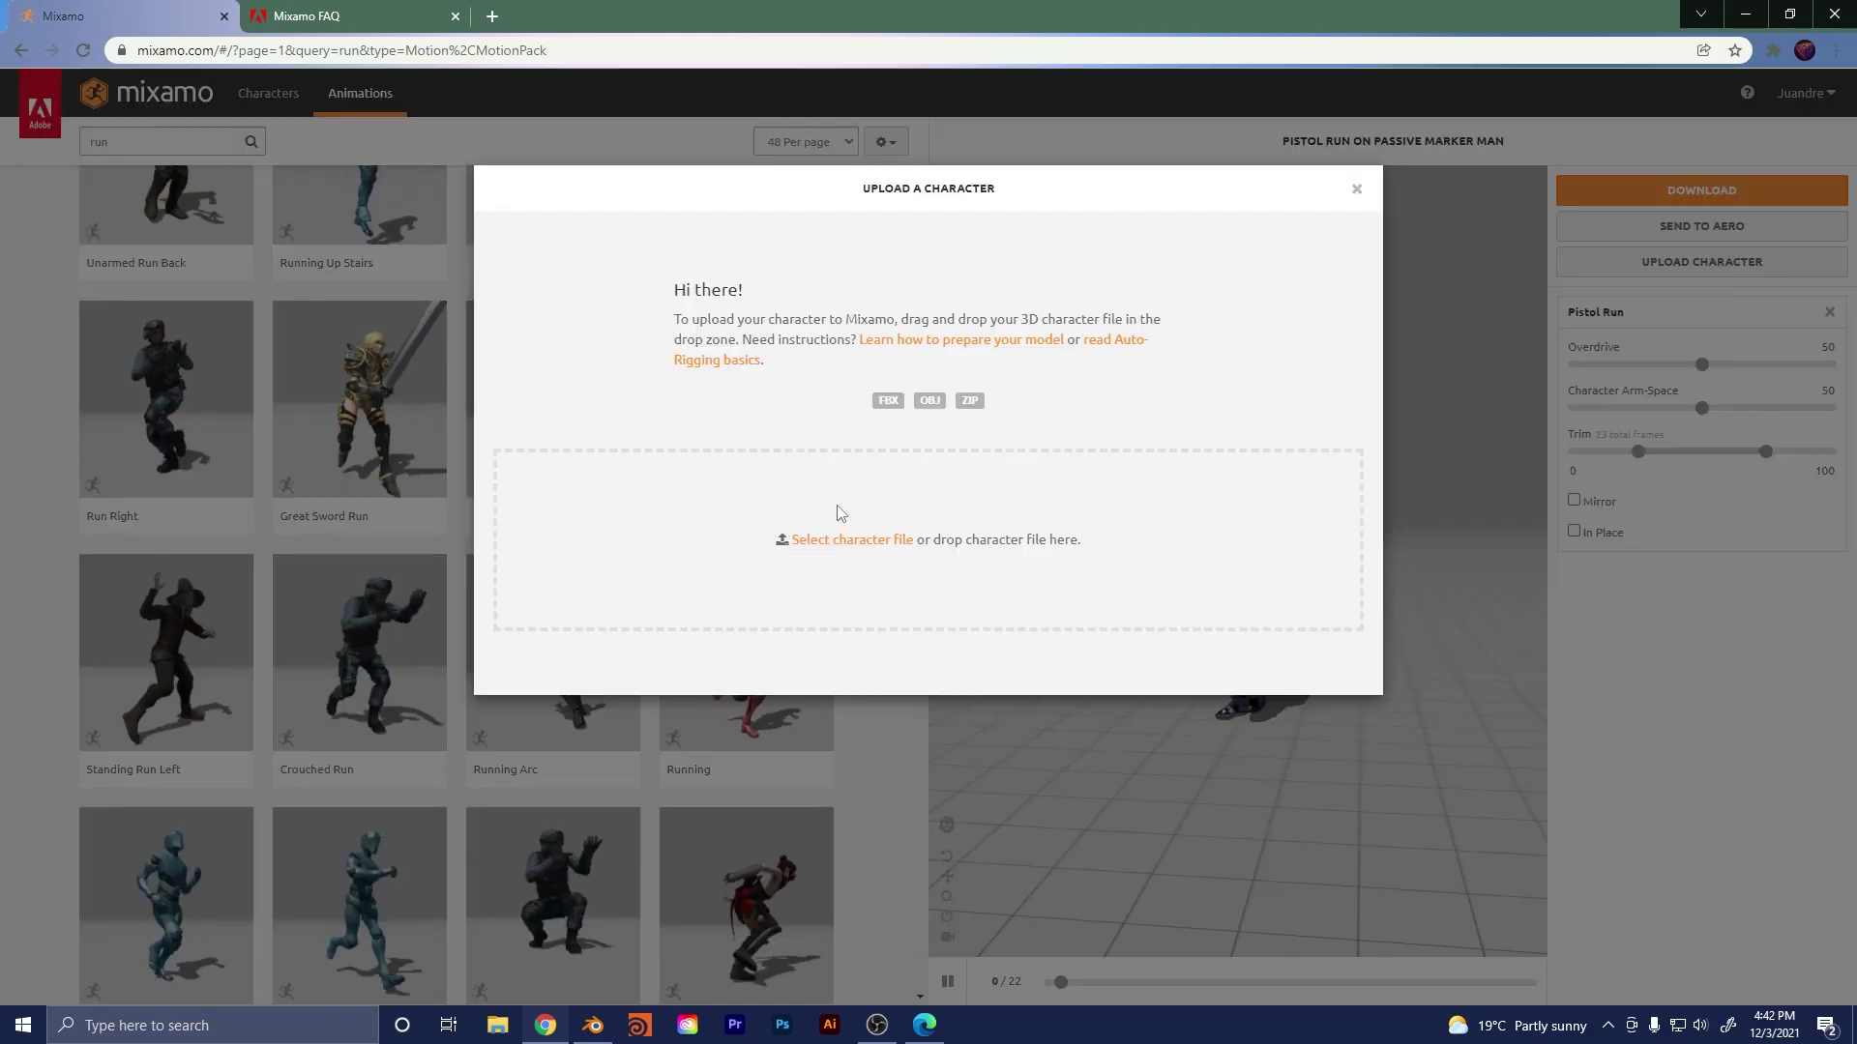
{"action": "left_click", "coordinate": [842, 541]}
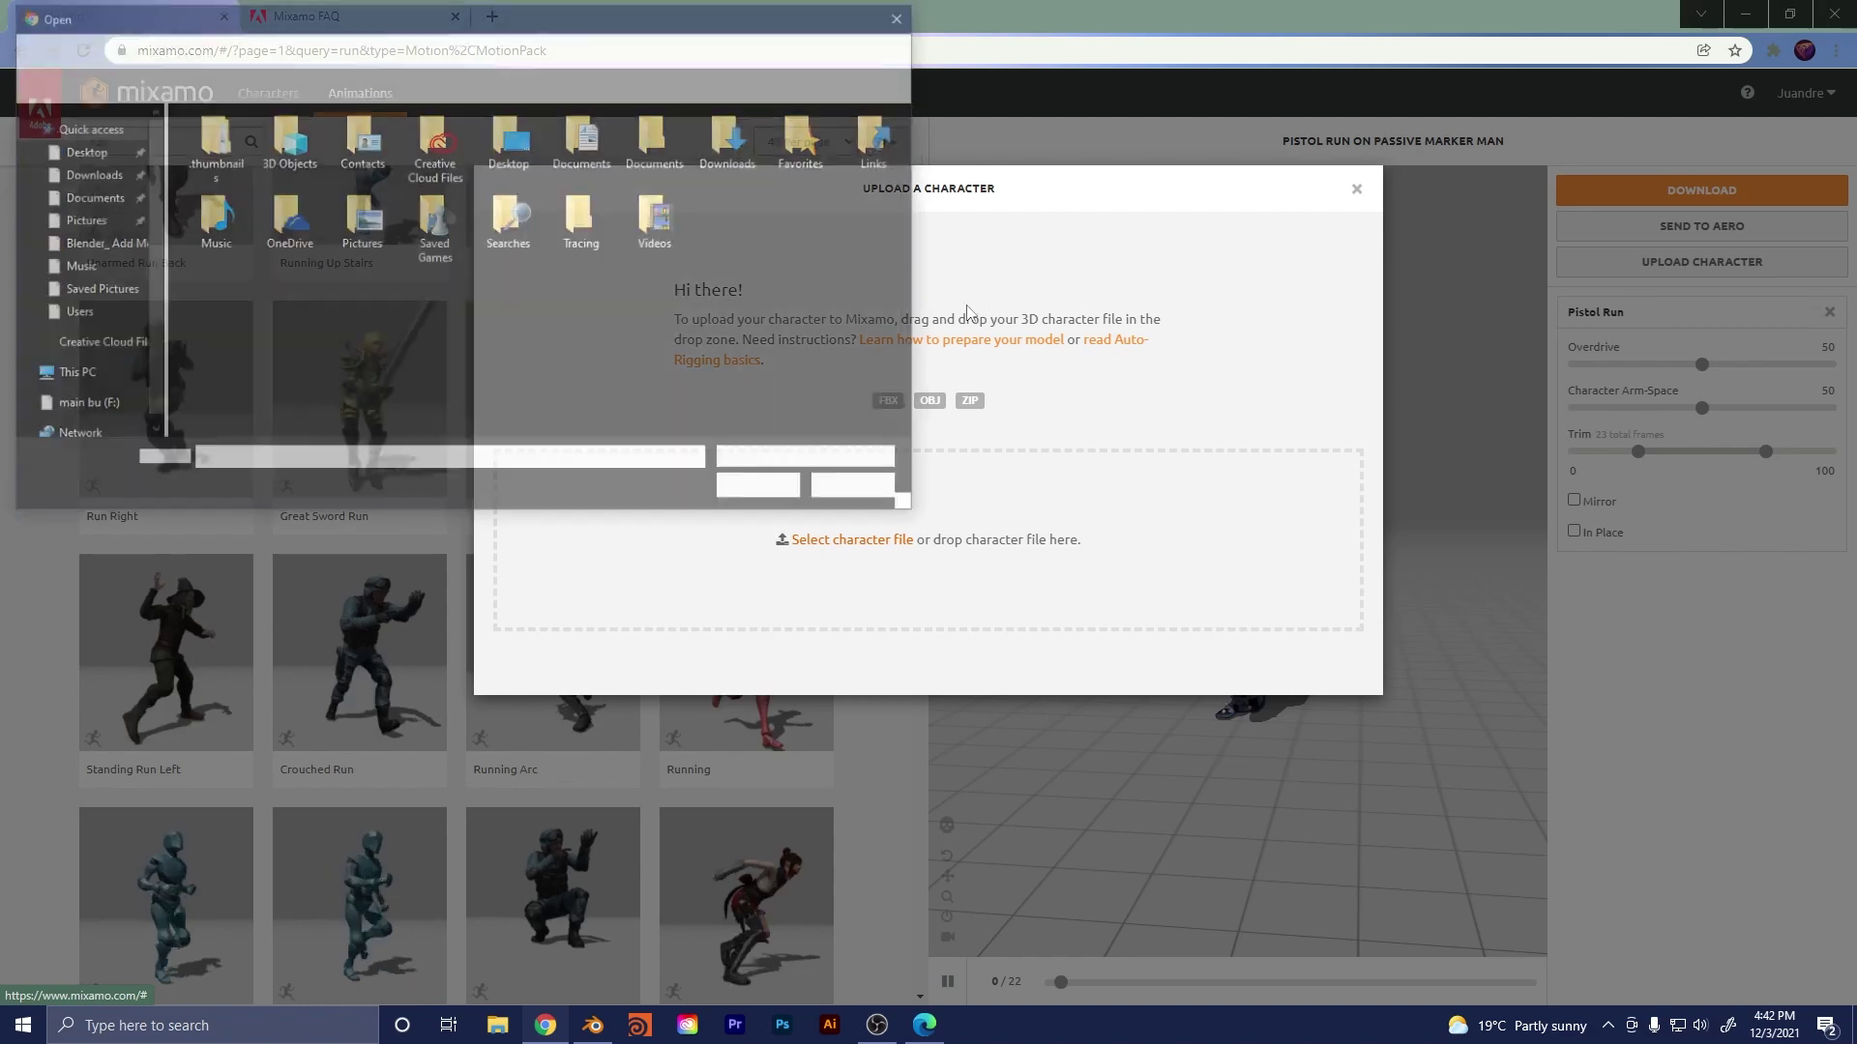
{"action": "left_click", "coordinate": [77, 151]}
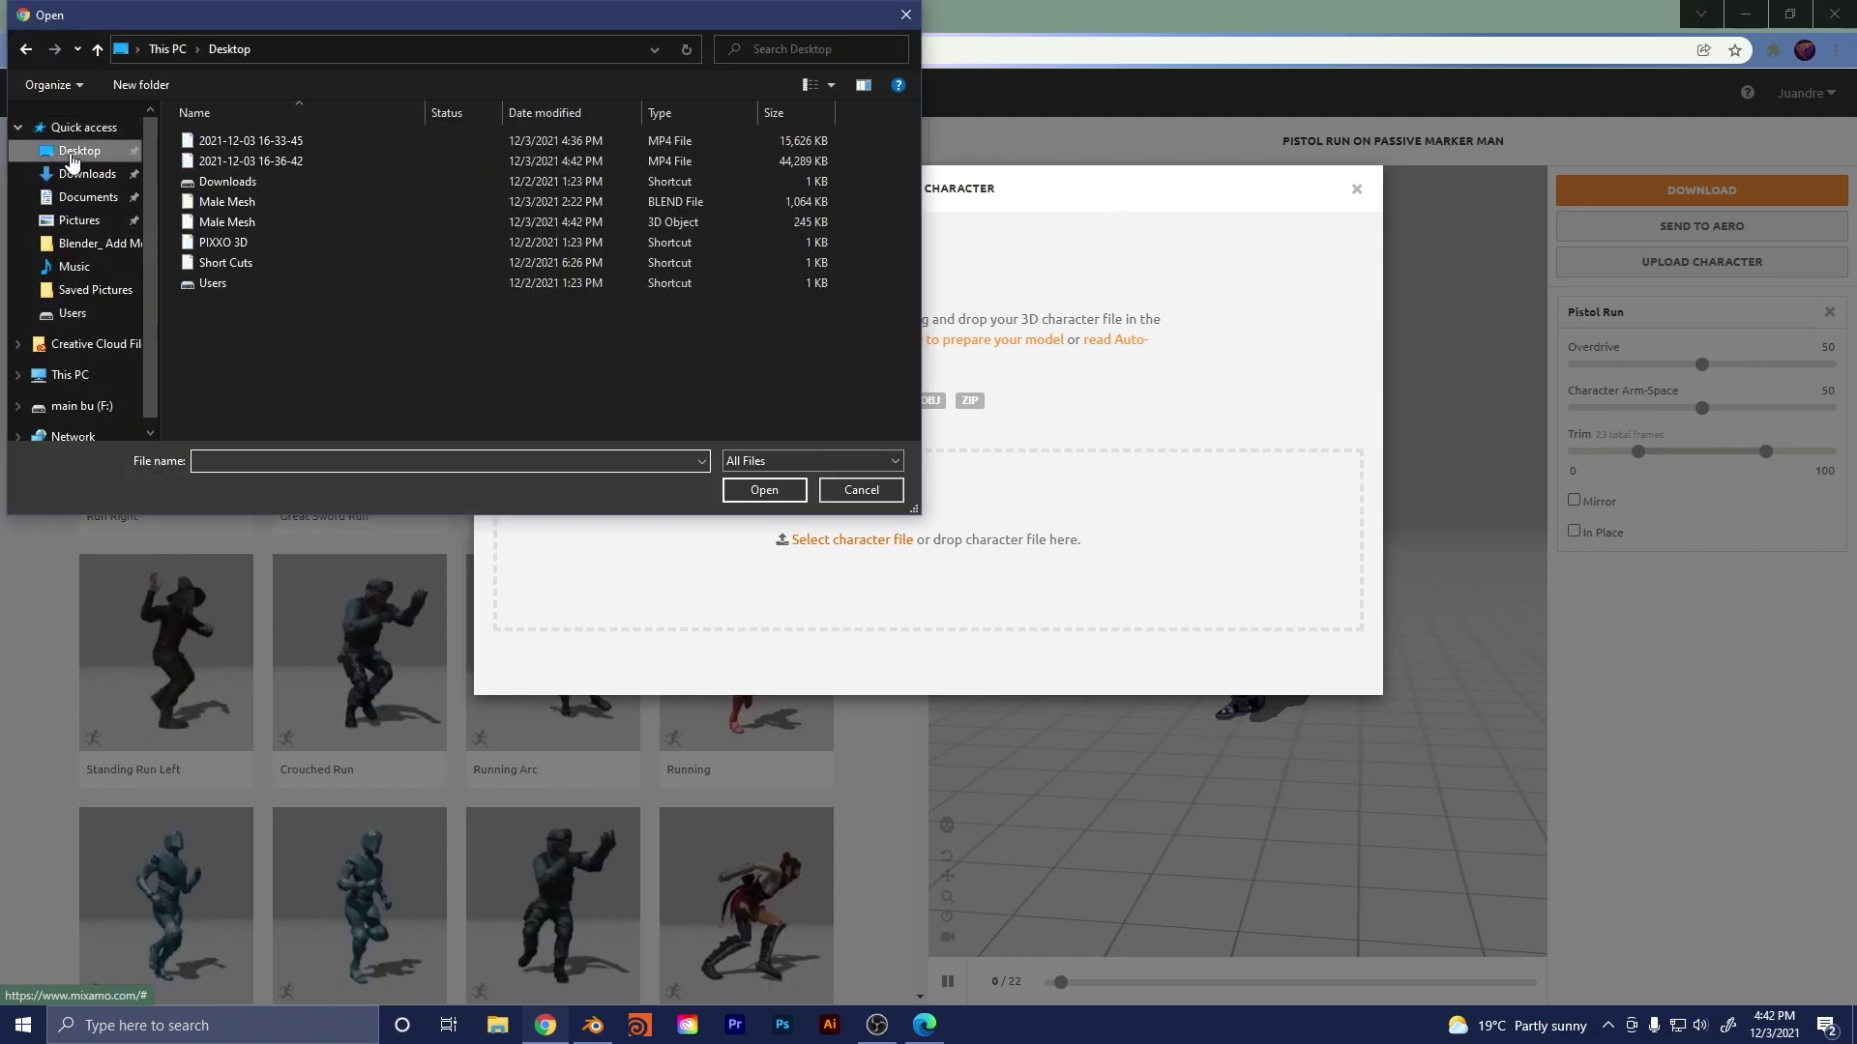
{"action": "left_click", "coordinate": [242, 224]}
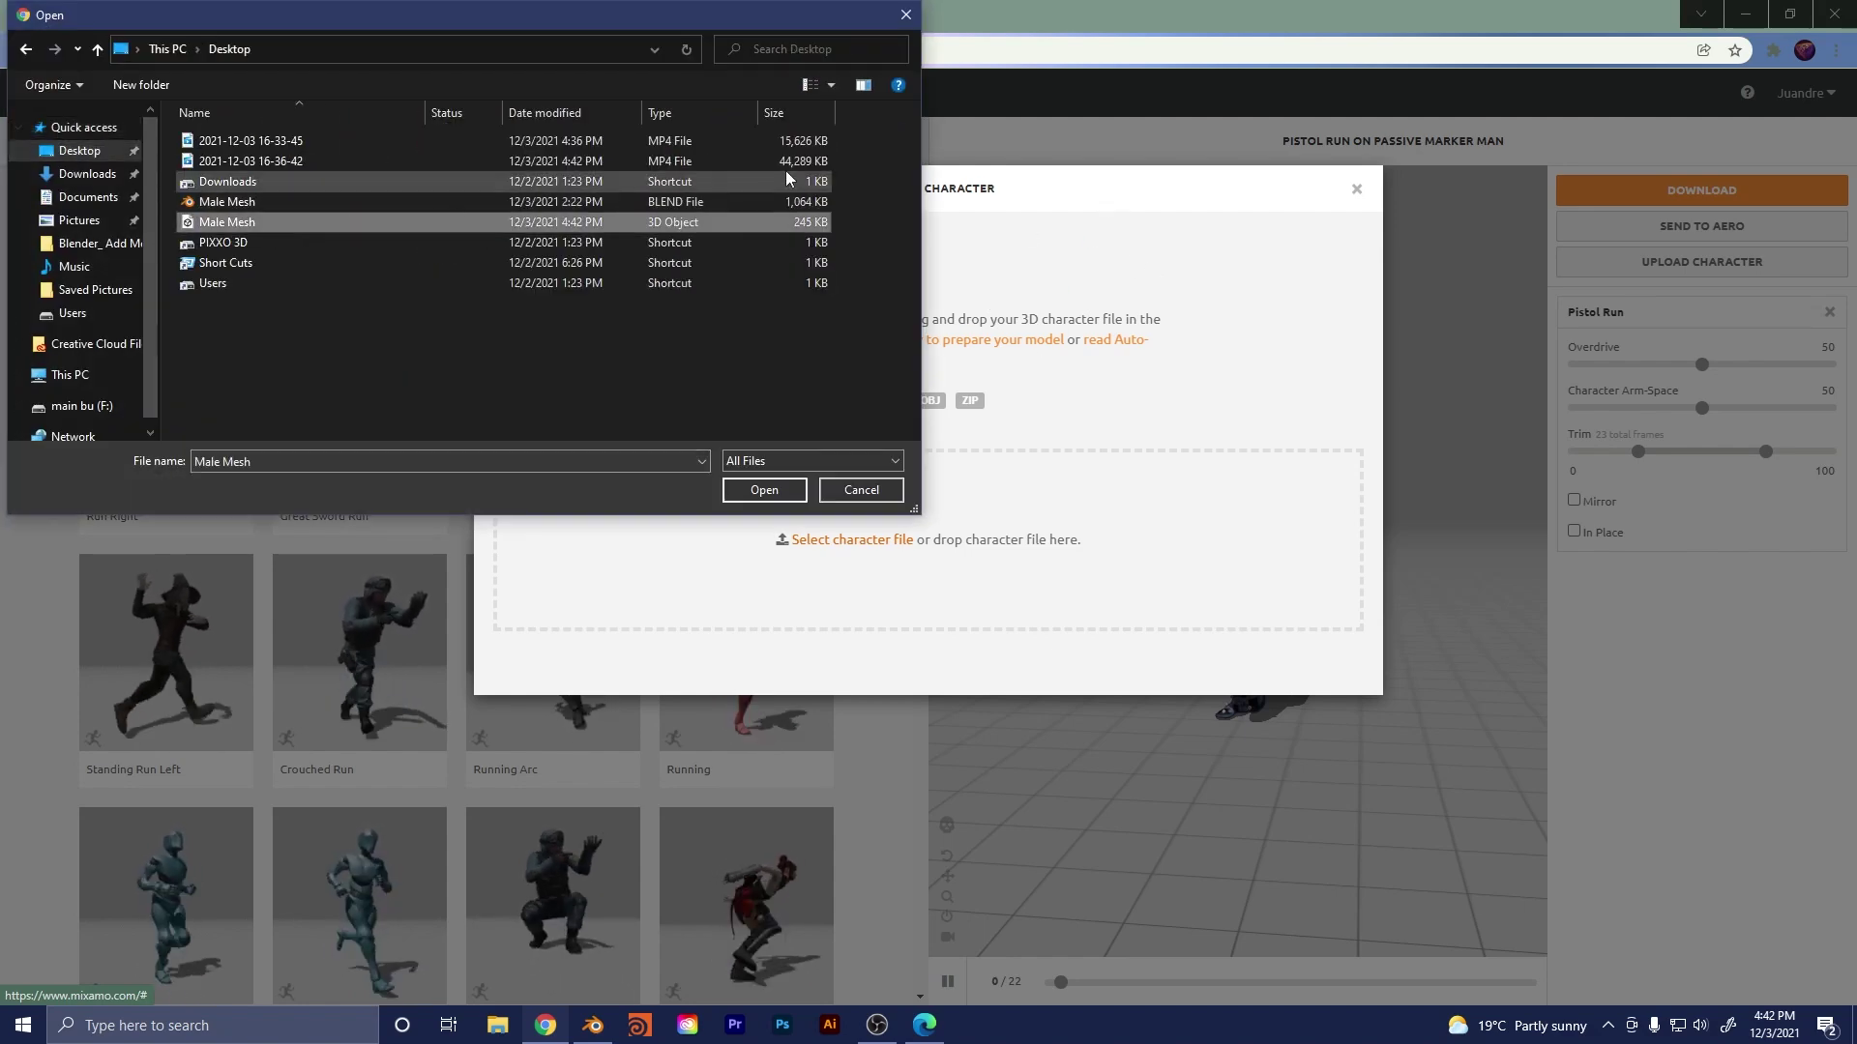
{"action": "left_click", "coordinate": [764, 490]}
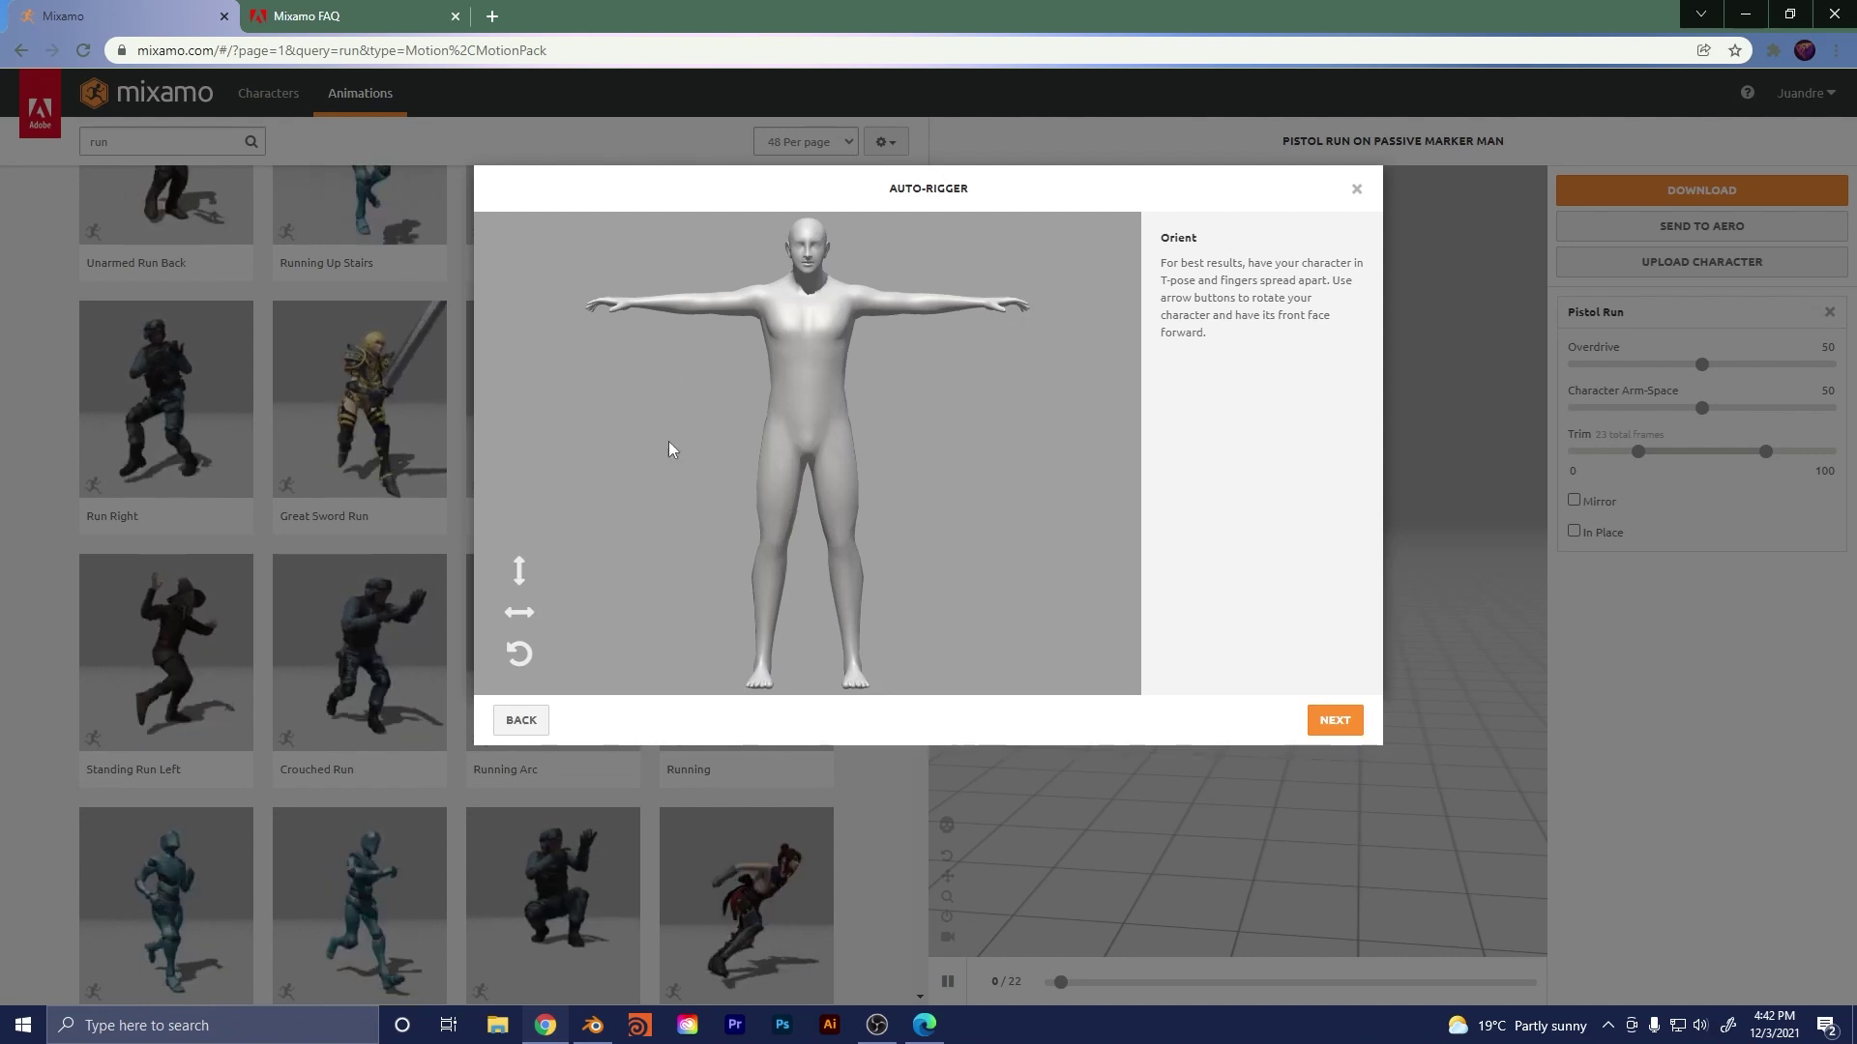
- Pass the Orient step and place wrist, elbow, chin, knee and groin markers on the model
{"action": "left_click", "coordinate": [1345, 731]}
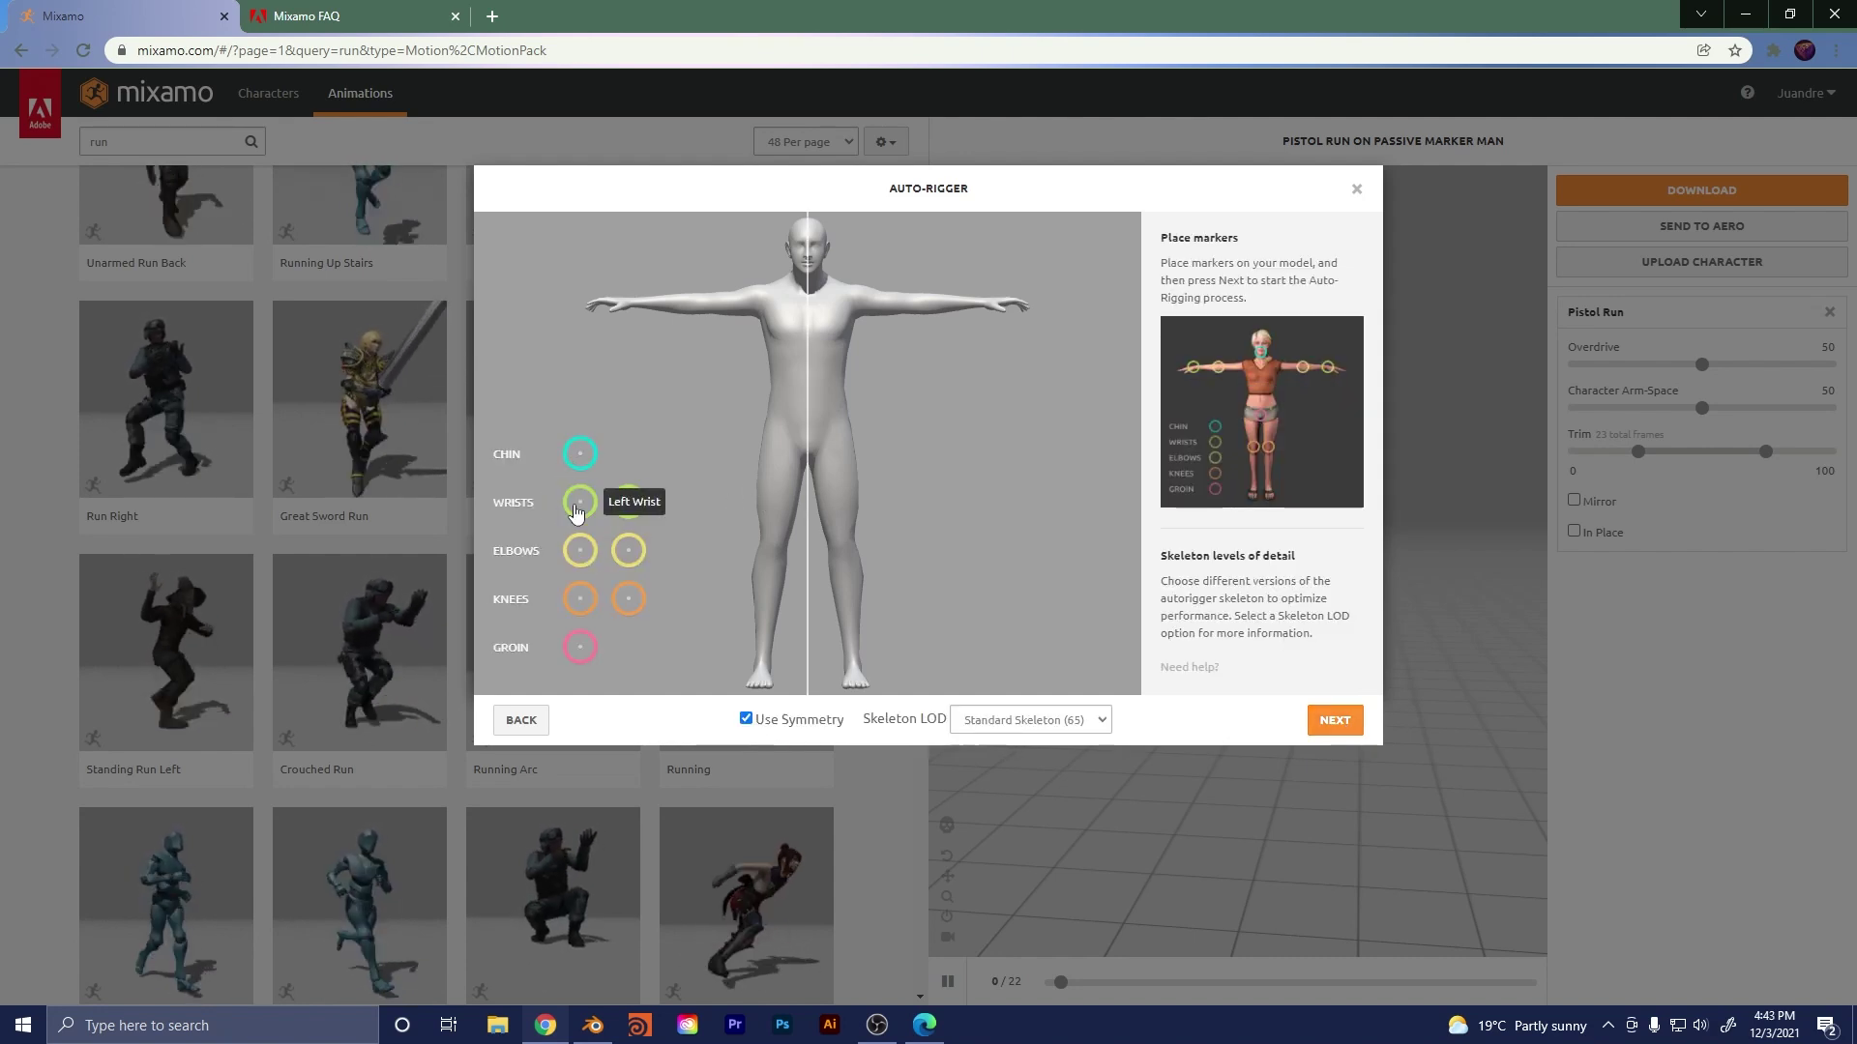
{"action": "mouse_move", "coordinate": [585, 512]}
{"action": "left_mouse_down"}
{"action": "mouse_move", "coordinate": [667, 410]}
{"action": "mouse_move", "coordinate": [635, 309]}
{"action": "left_mouse_up"}
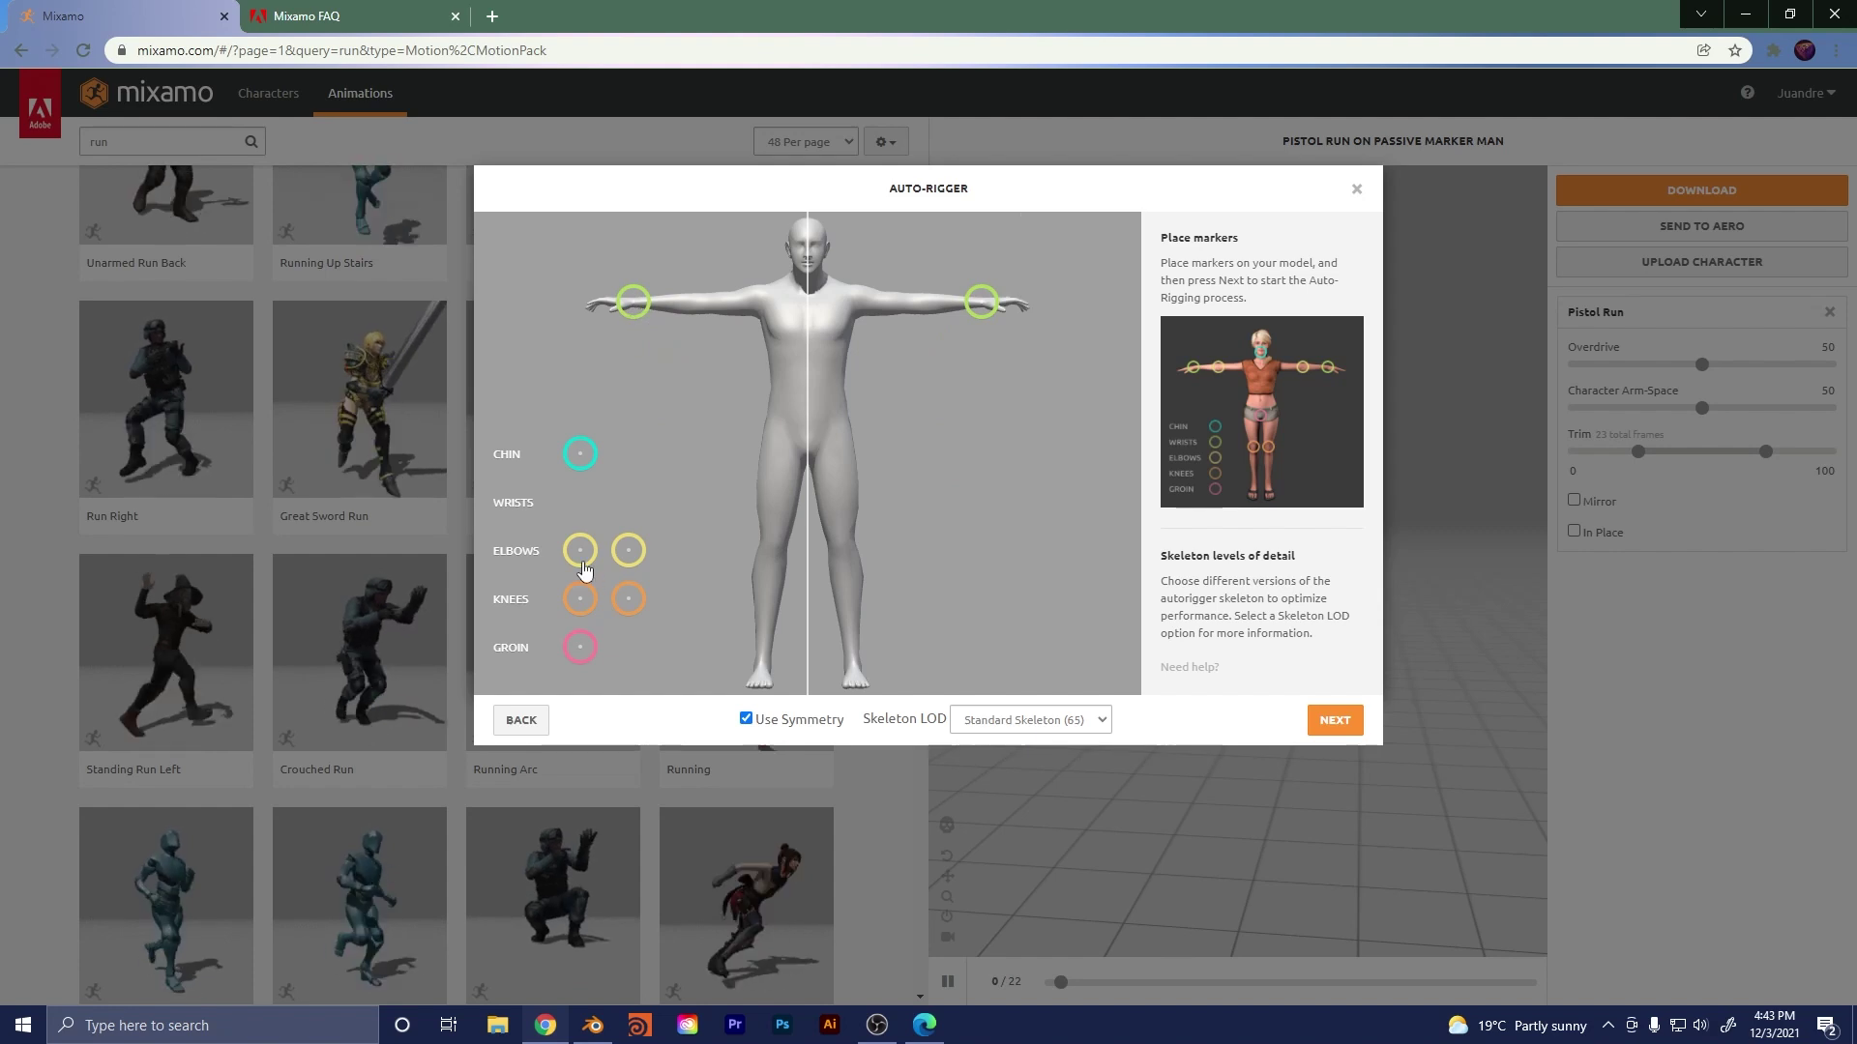
{"action": "mouse_move", "coordinate": [585, 561]}
{"action": "left_mouse_down"}
{"action": "mouse_move", "coordinate": [613, 547]}
{"action": "mouse_move", "coordinate": [655, 307]}
{"action": "mouse_move", "coordinate": [706, 305]}
{"action": "left_mouse_up"}
{"action": "right_click", "coordinate": [706, 305]}
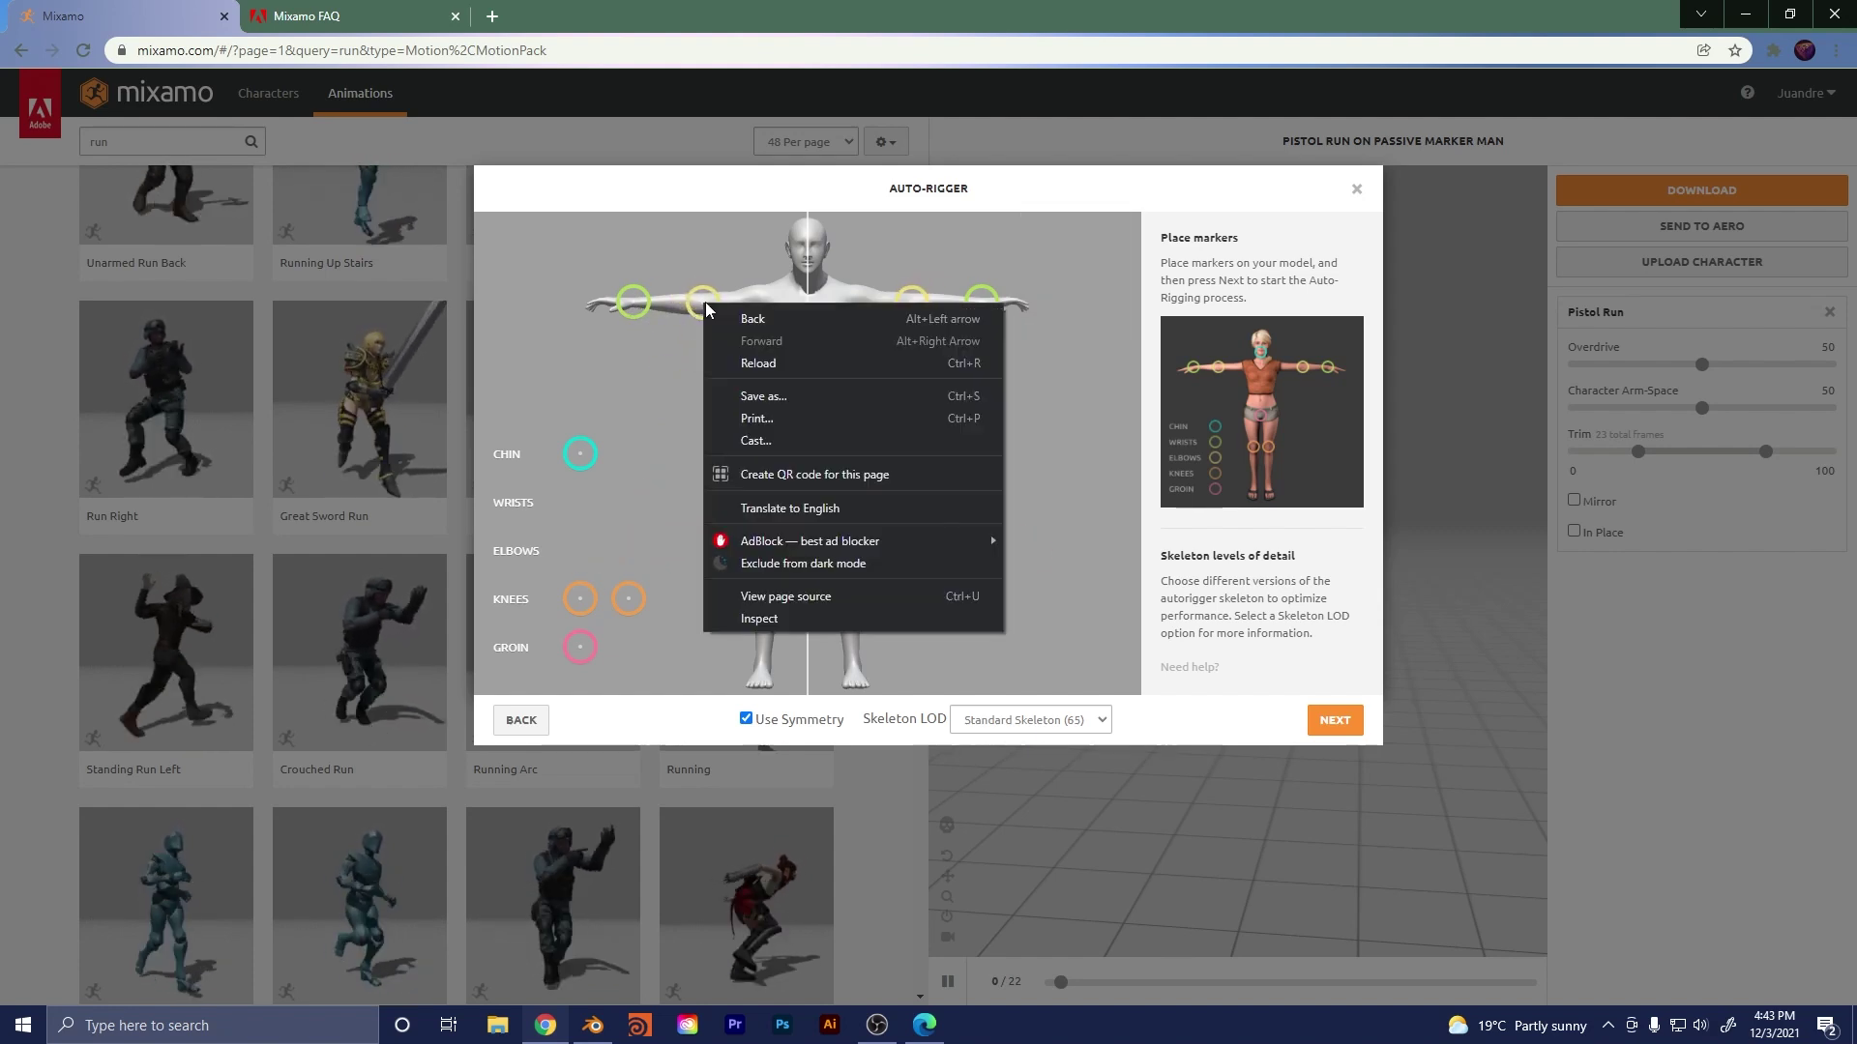
{"action": "left_click", "coordinate": [585, 454]}
{"action": "mouse_move", "coordinate": [585, 455]}
{"action": "left_mouse_down"}
{"action": "mouse_move", "coordinate": [816, 288]}
{"action": "mouse_move", "coordinate": [809, 274]}
{"action": "left_mouse_up"}
{"action": "mouse_move", "coordinate": [591, 608]}
{"action": "left_mouse_down"}
{"action": "mouse_move", "coordinate": [634, 609]}
{"action": "mouse_move", "coordinate": [774, 545]}
{"action": "left_mouse_up"}
{"action": "mouse_move", "coordinate": [580, 647]}
{"action": "left_mouse_down"}
{"action": "mouse_move", "coordinate": [764, 456]}
{"action": "mouse_move", "coordinate": [808, 456]}
{"action": "left_mouse_up"}
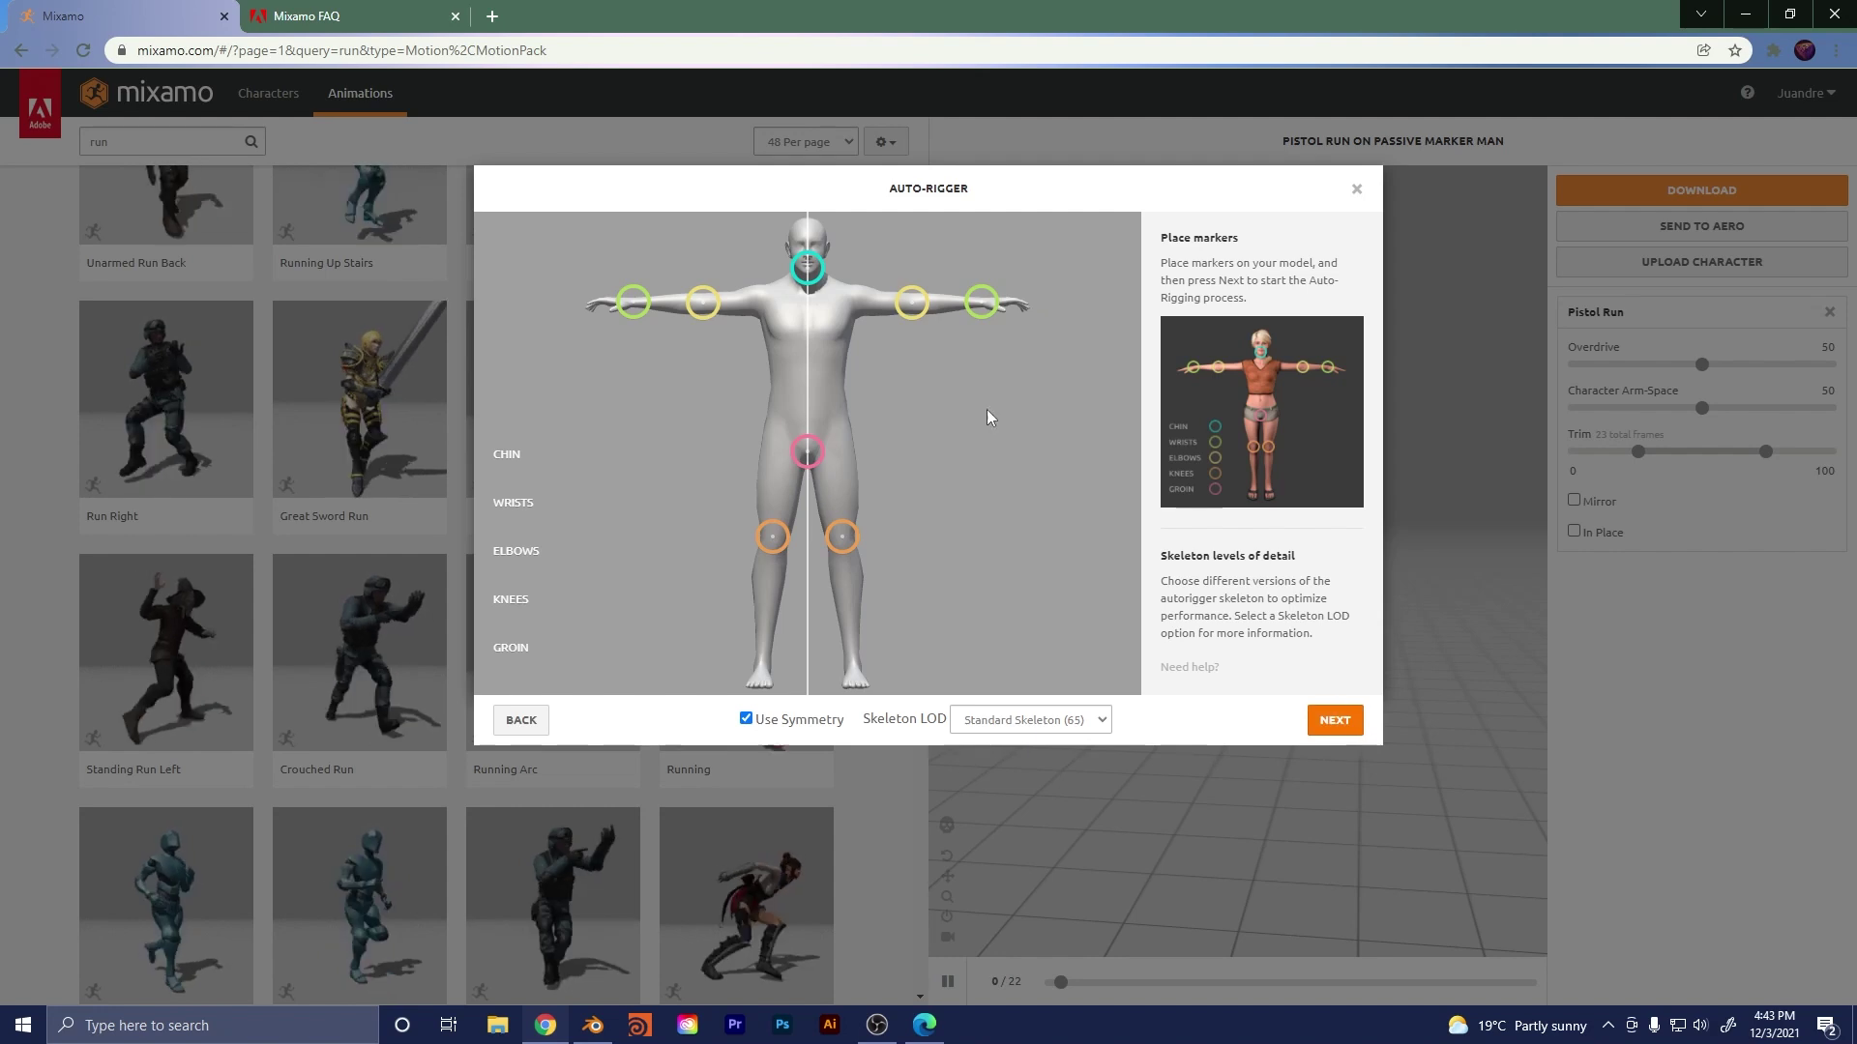
- Run the Auto-Rigger on the male mesh using the placed markers
{"action": "left_click", "coordinate": [1334, 720]}
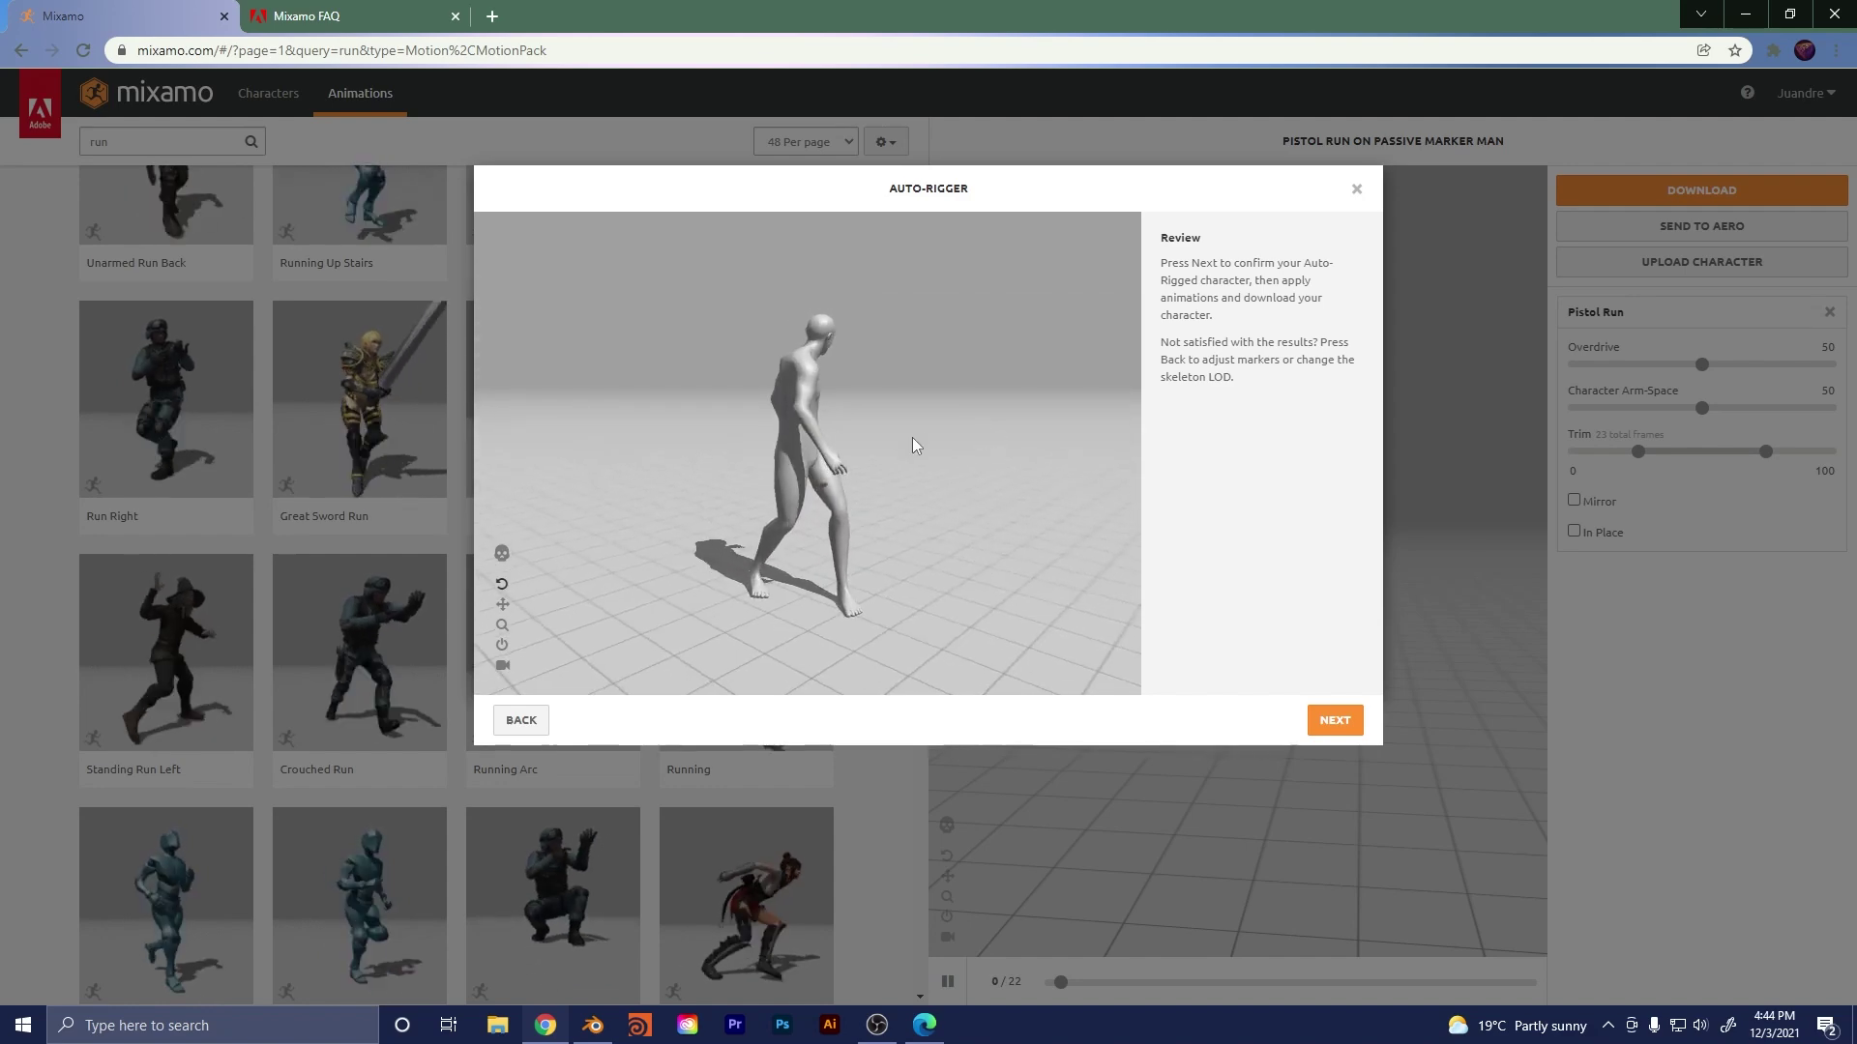
- Accept the auto-rigged male mesh and preview the Running Arc animation on it
{"action": "left_click", "coordinate": [1335, 723]}
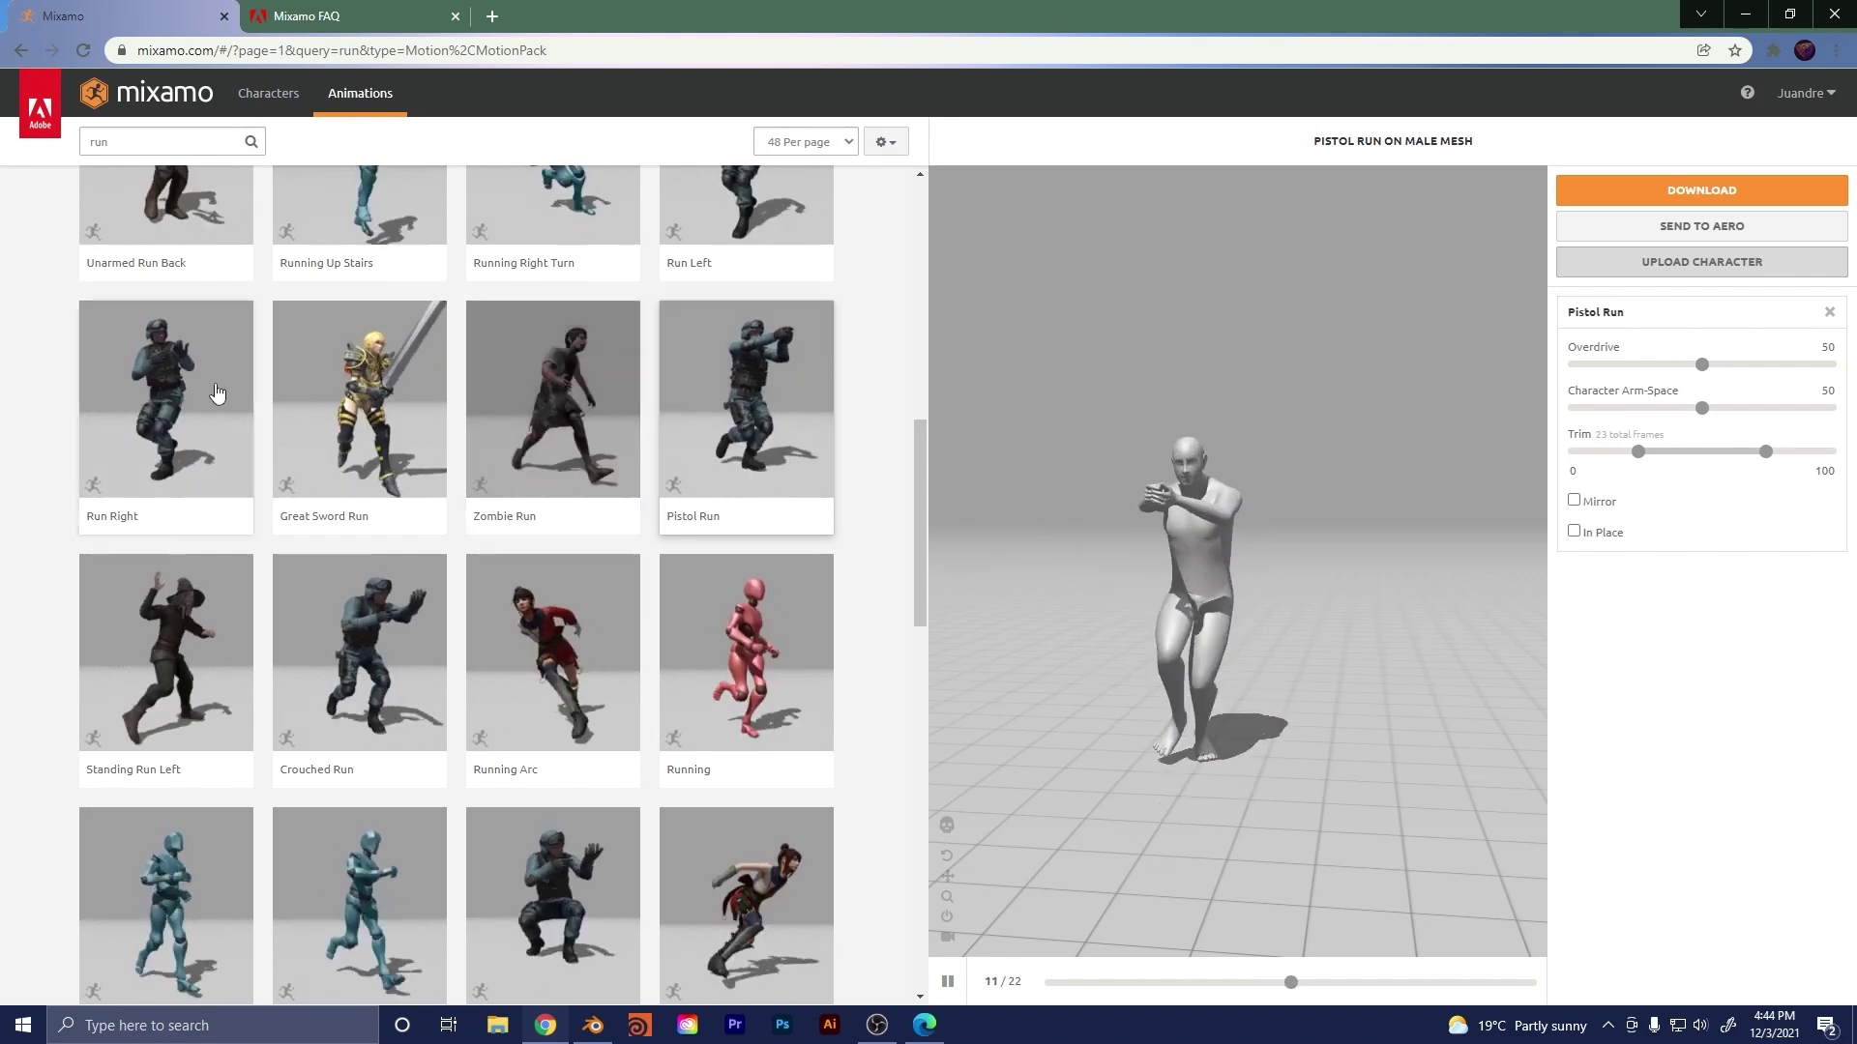
{"action": "left_click", "coordinate": [606, 640]}
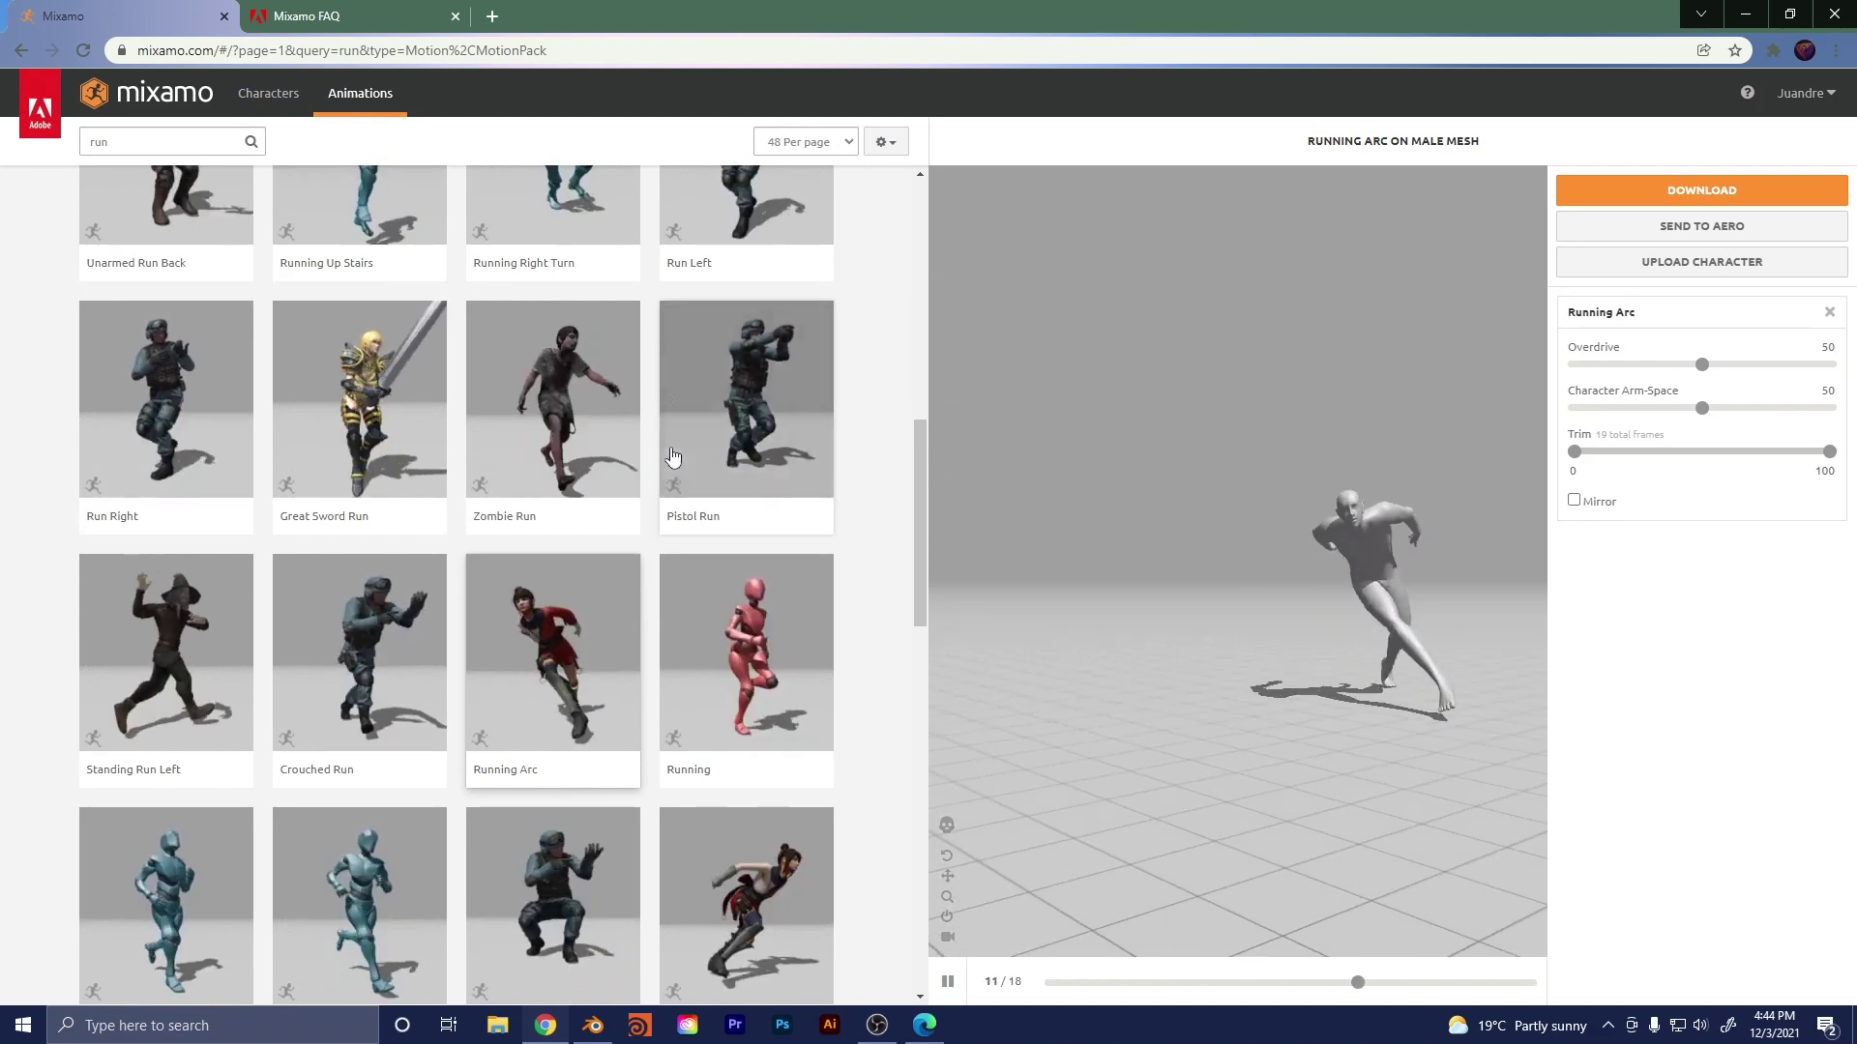
{"action": "scroll", "coordinate": [674, 455], "scroll_direction": "up", "scroll_amount": 7}
- Search the animations for 'sit' and apply Sitting to the male mesh
{"action": "left_click", "coordinate": [132, 142]}
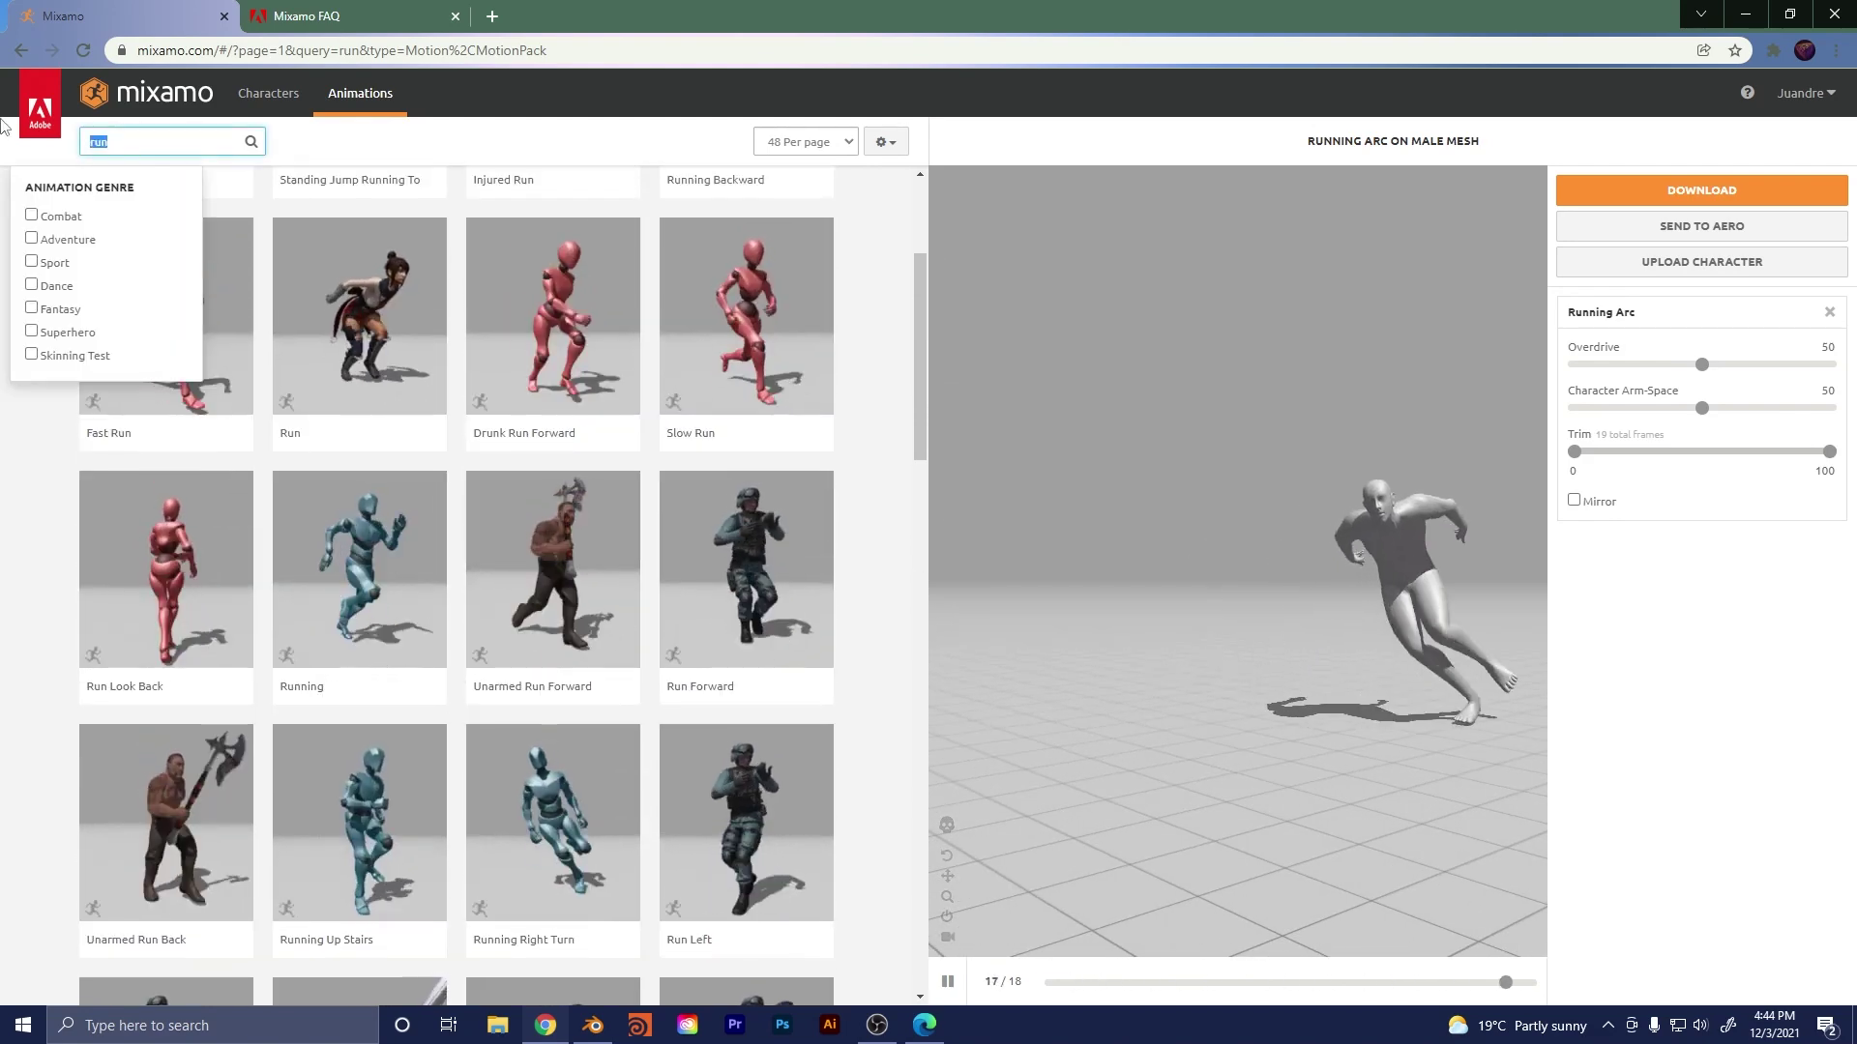
{"action": "type", "text": "sit"}
{"action": "key", "text": "Return"}
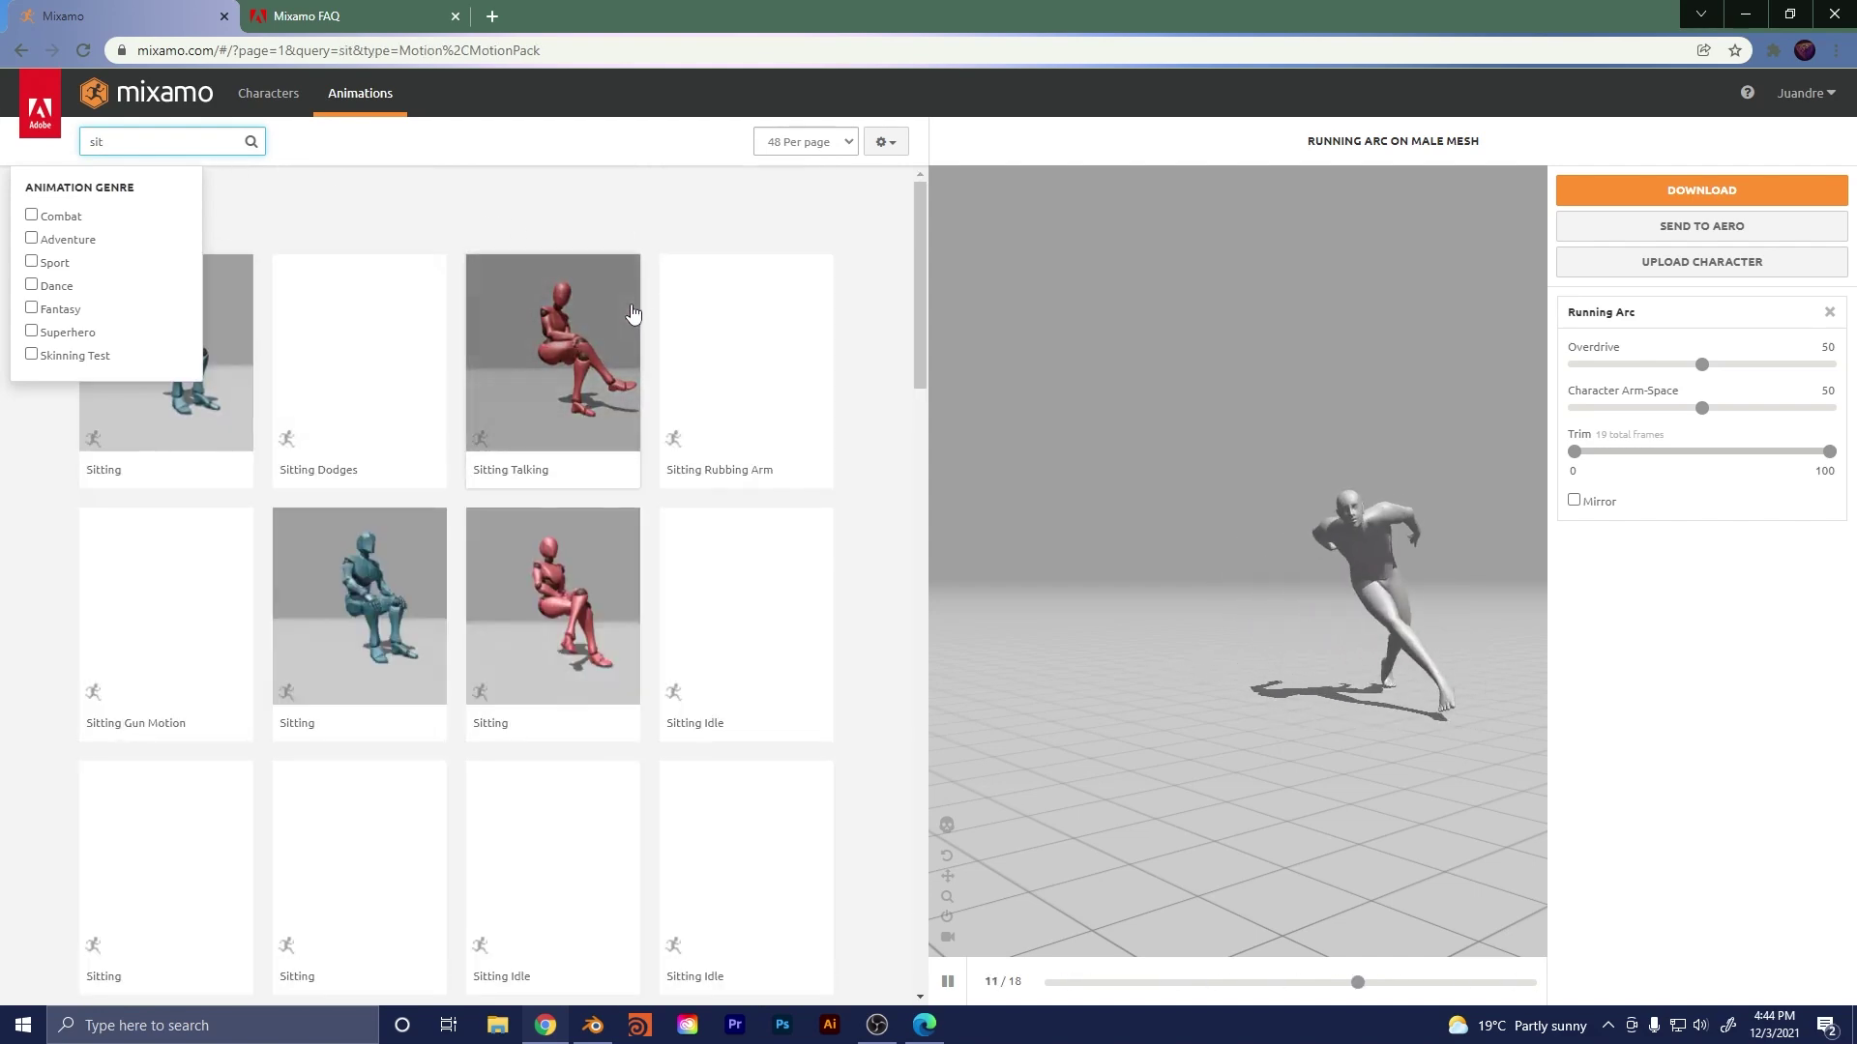
{"action": "left_click", "coordinate": [390, 582]}
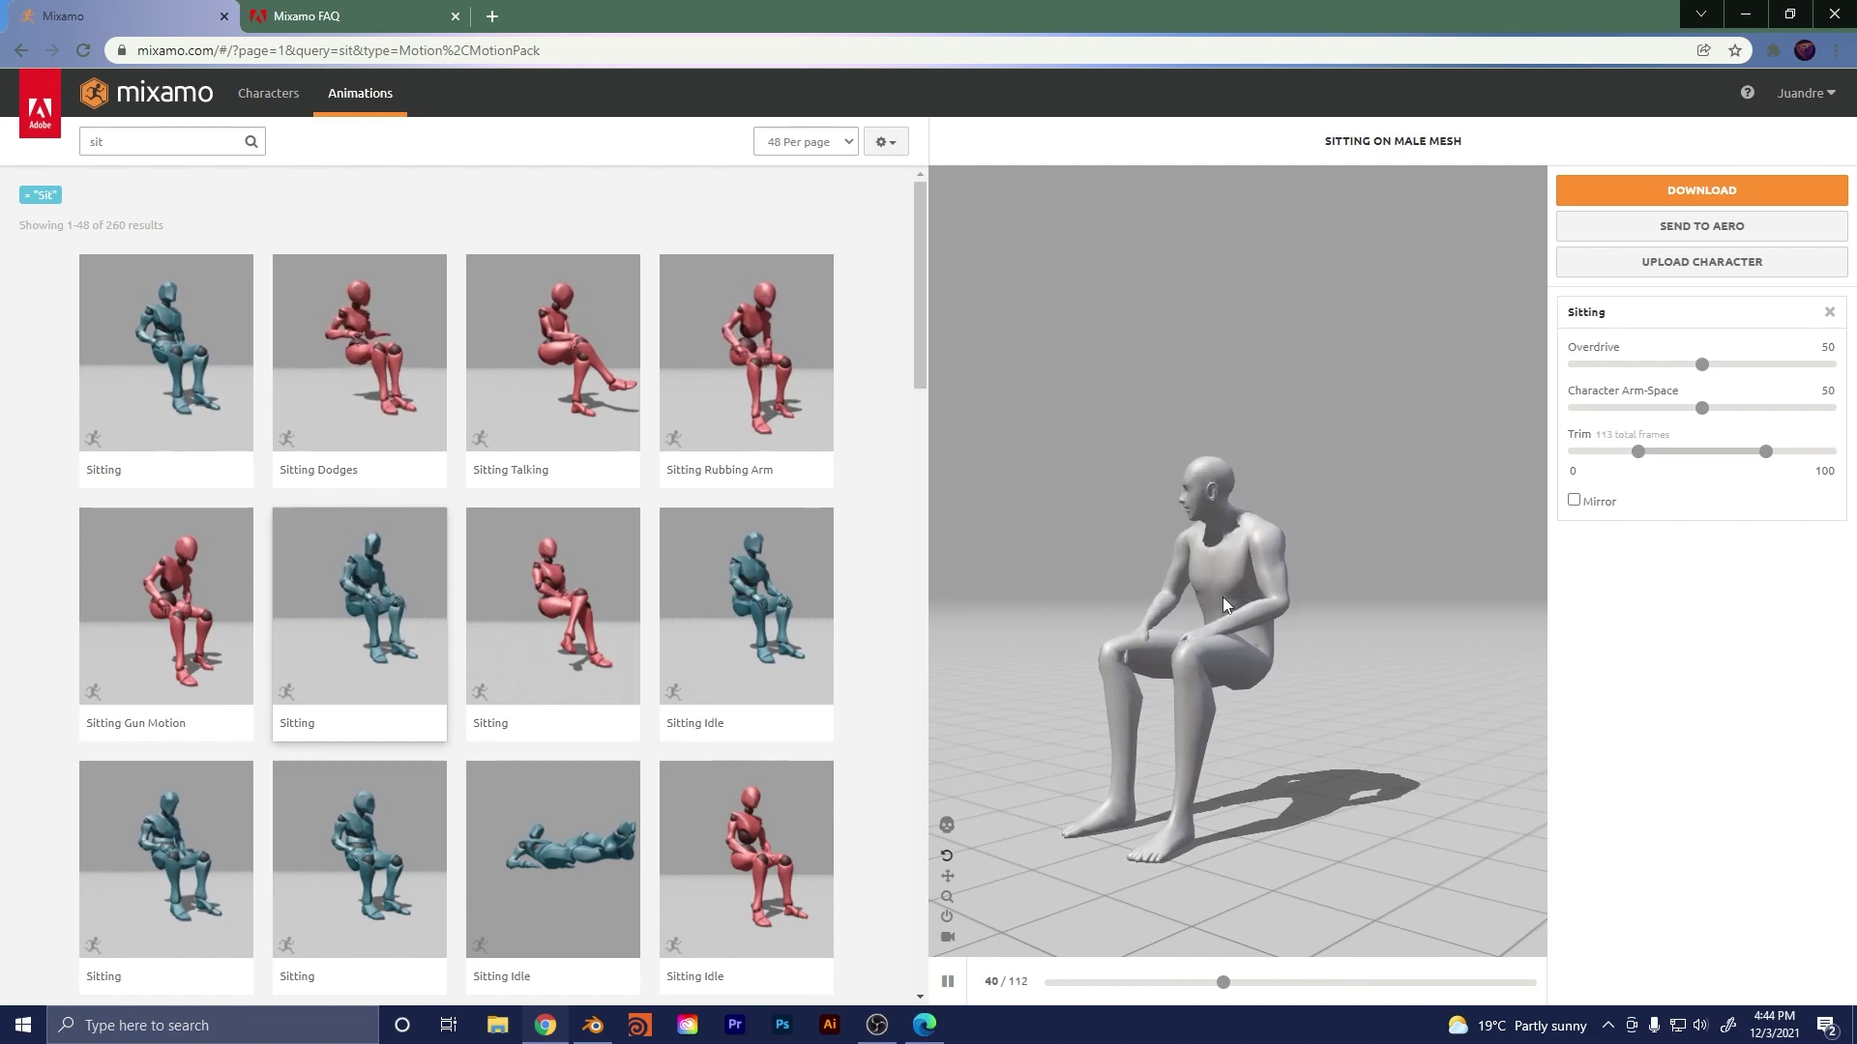
{"action": "scroll", "coordinate": [711, 581], "scroll_direction": "down", "scroll_amount": 6}
{"action": "scroll", "coordinate": [701, 588], "scroll_direction": "down", "scroll_amount": 5}
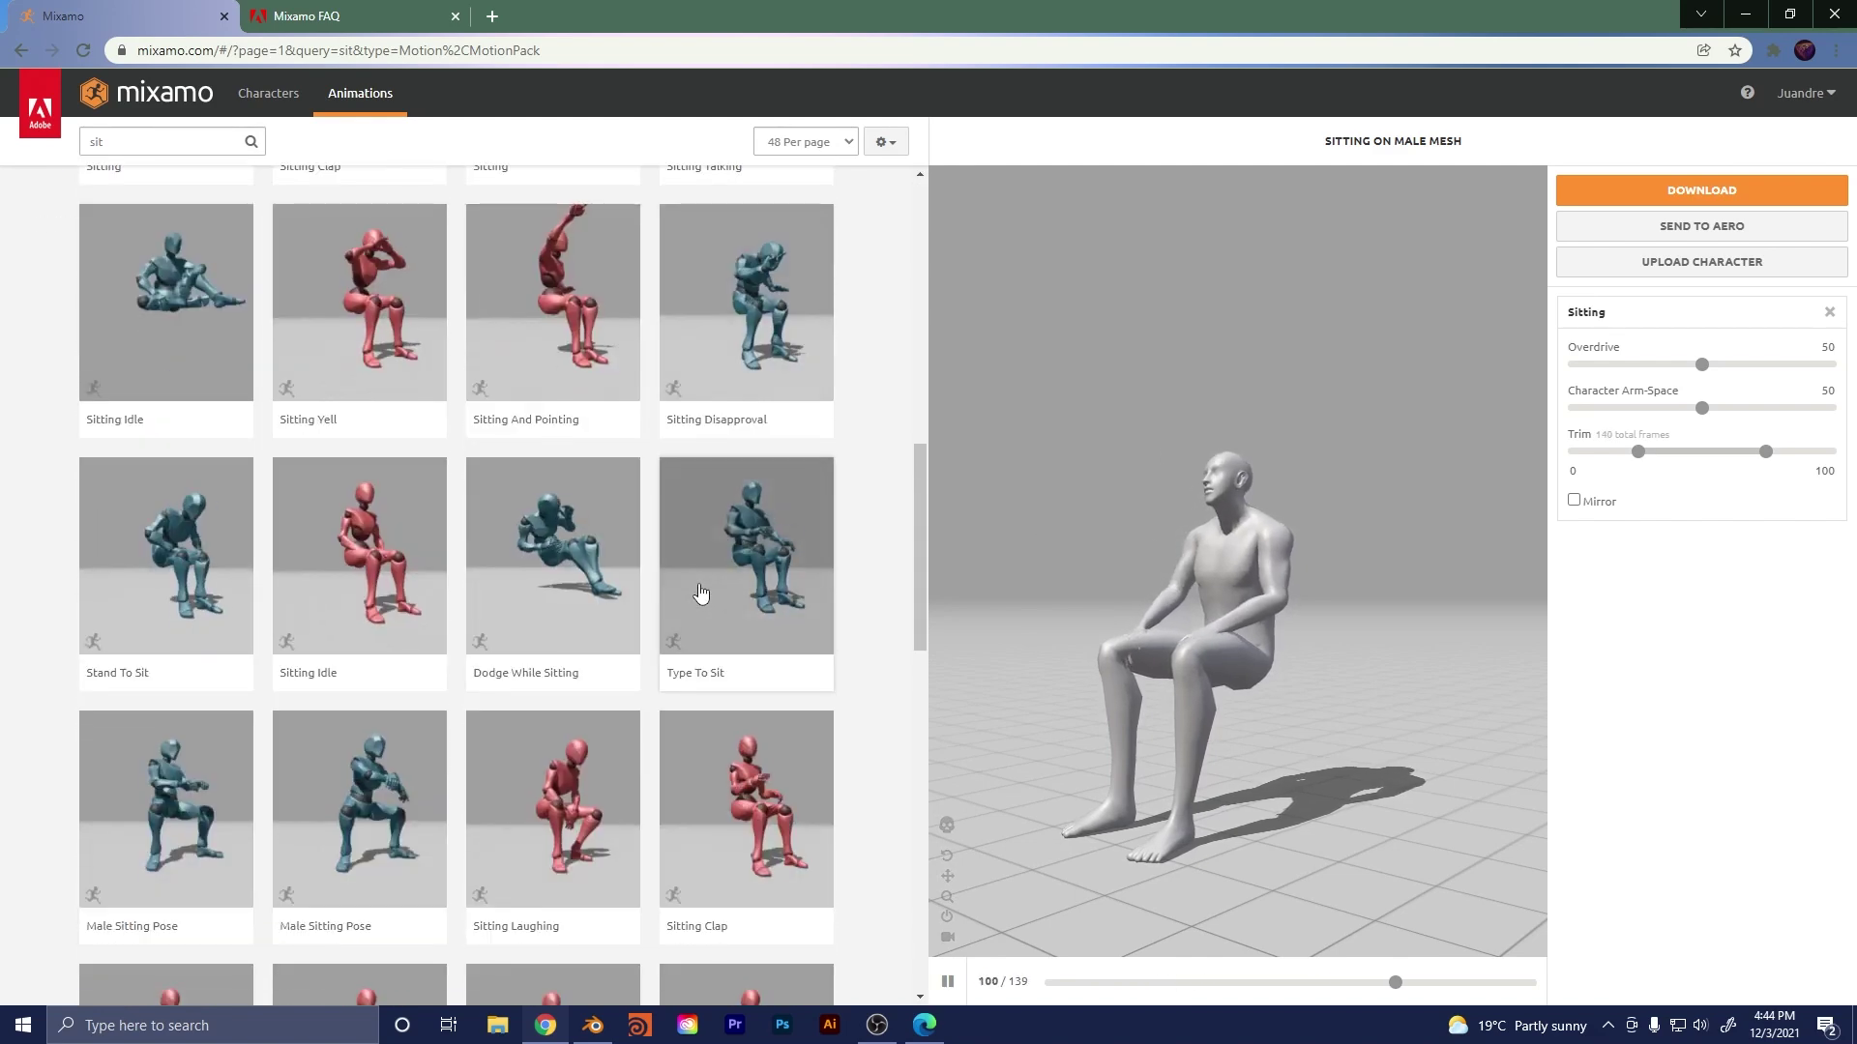
- Apply Jumping from a 'jump' search, with Character Arm-Space 60 and Overdrive 63
{"action": "left_click", "coordinate": [148, 141]}
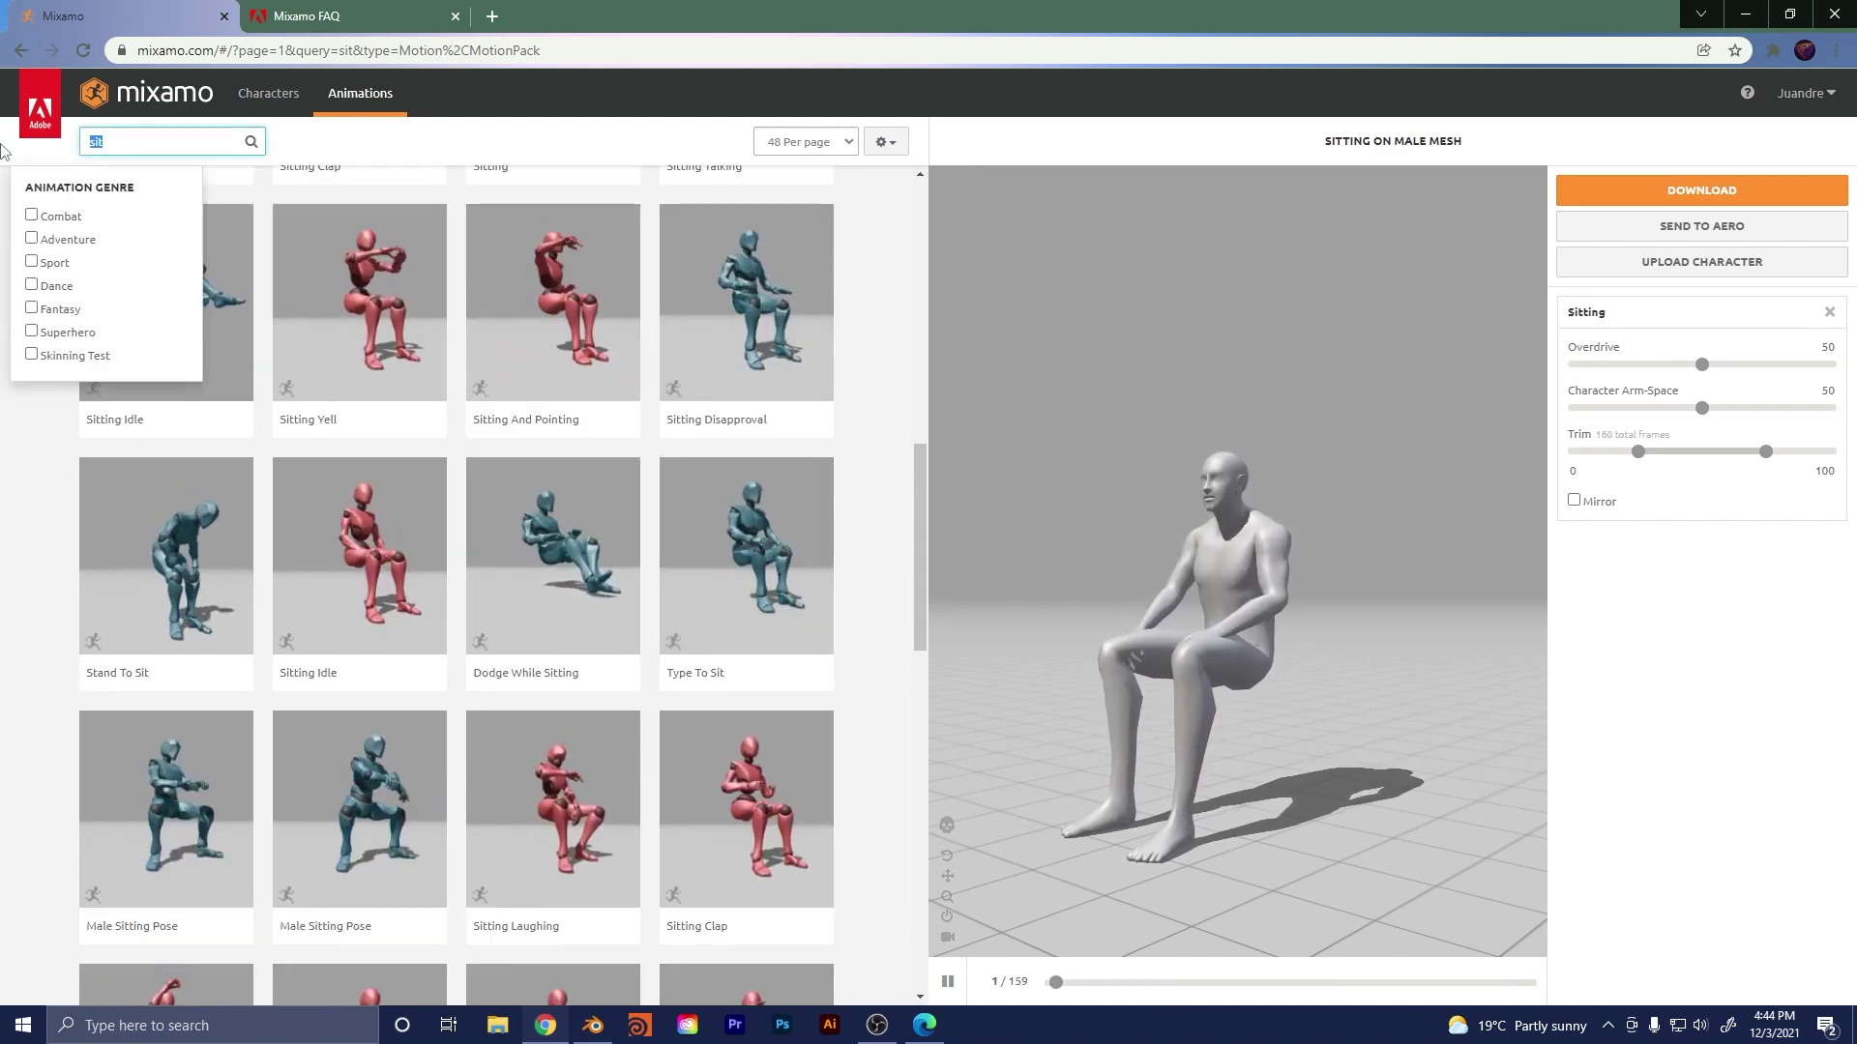
{"action": "type", "text": "jum"}
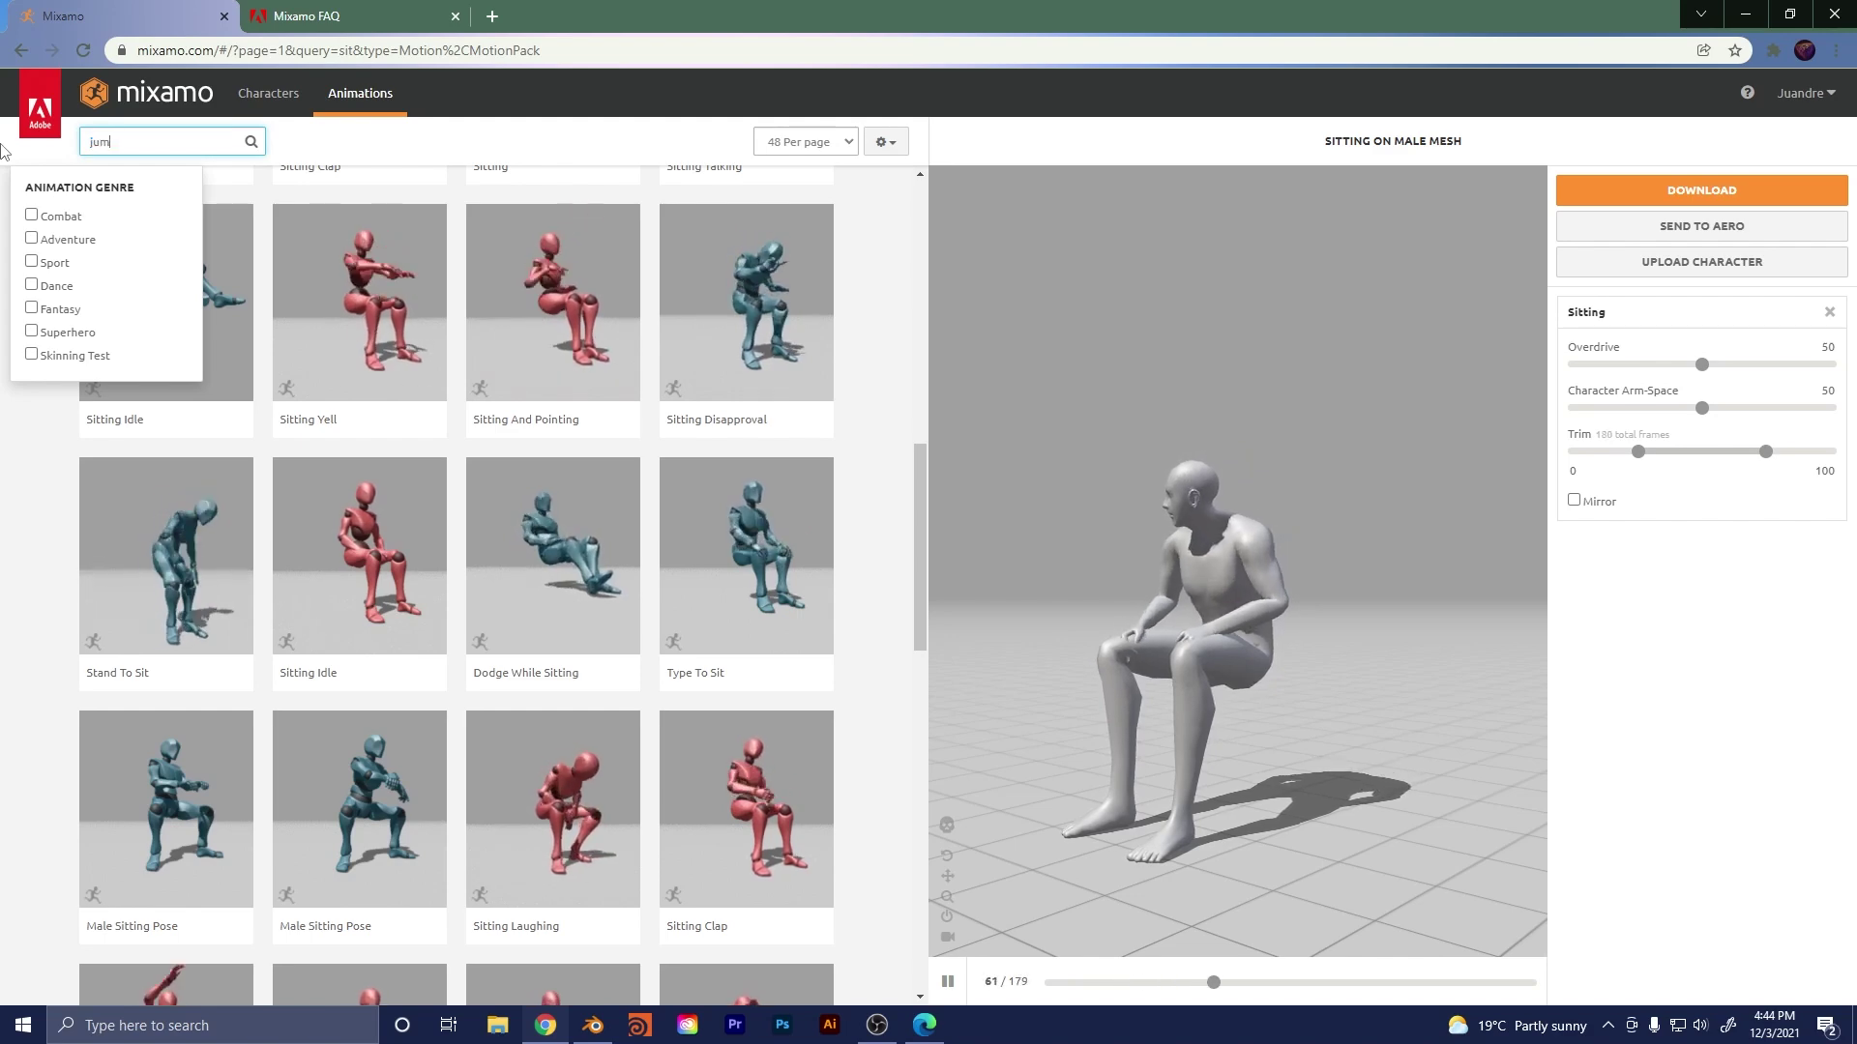
{"action": "type", "text": "p"}
{"action": "key", "text": "Return"}
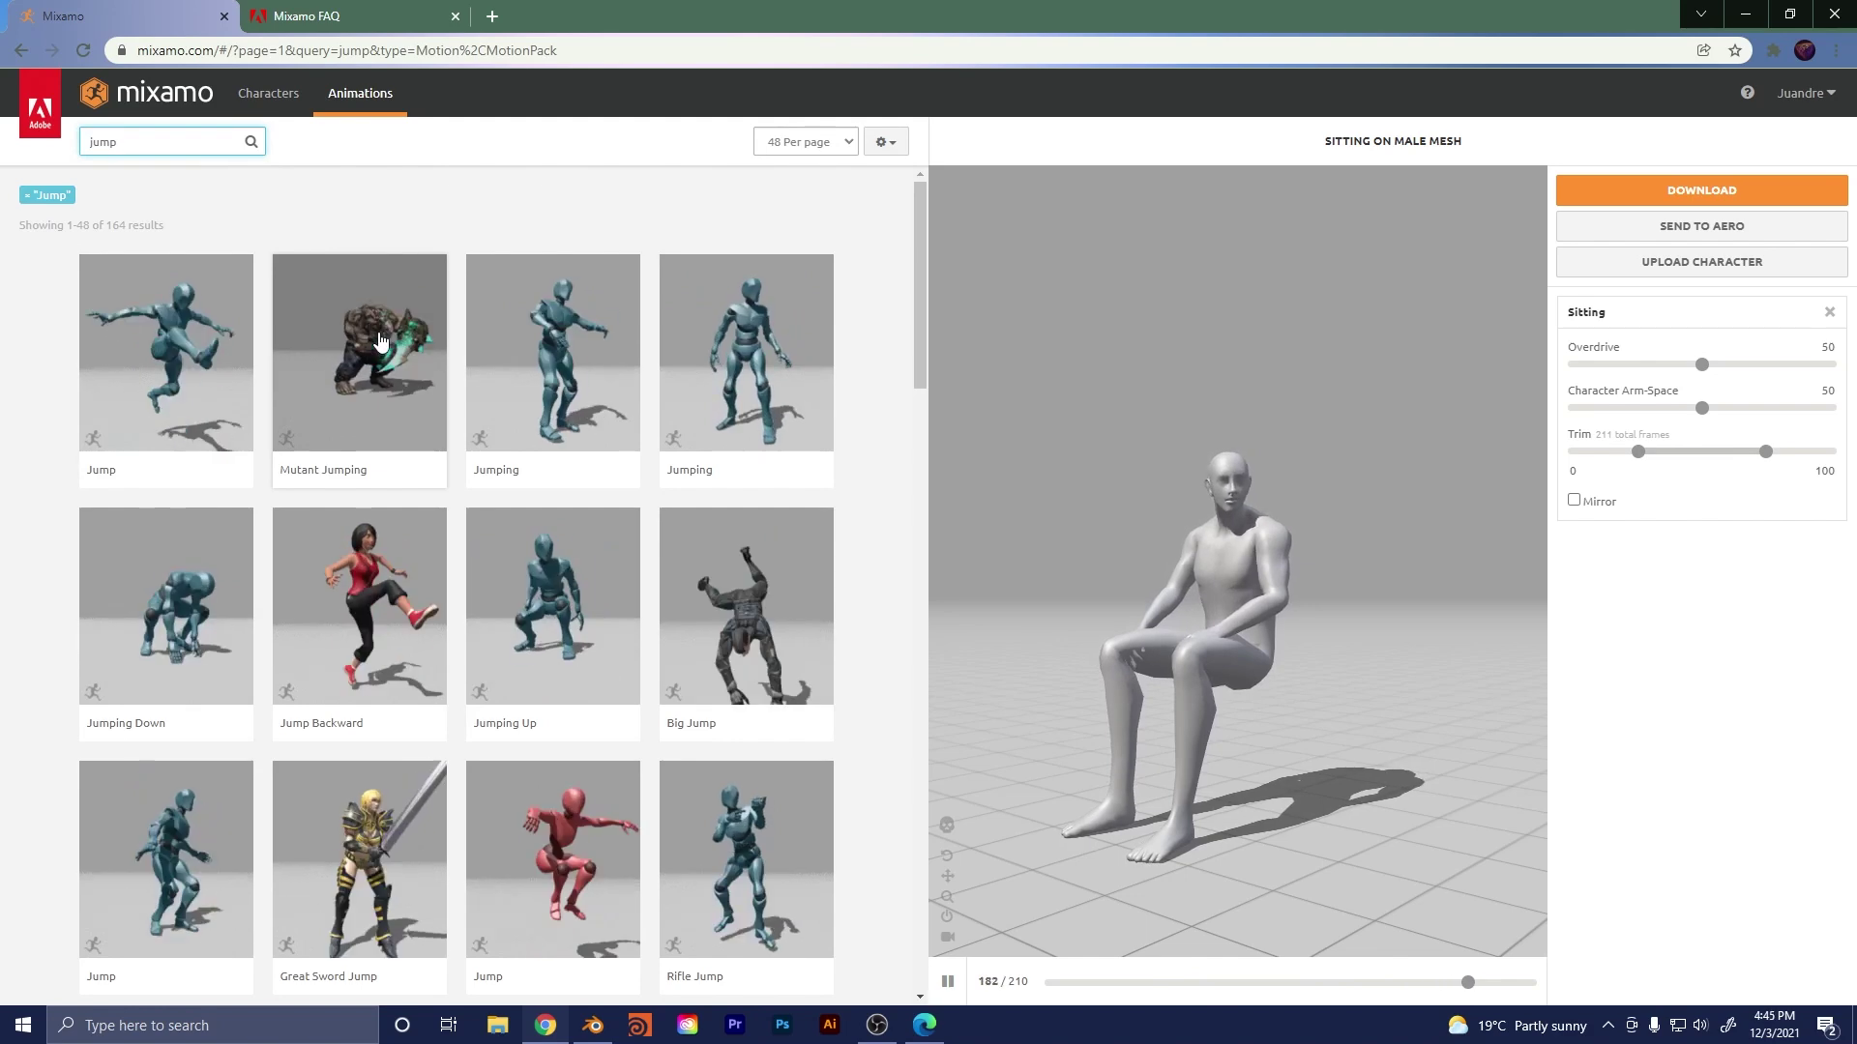
{"action": "left_click", "coordinate": [558, 333]}
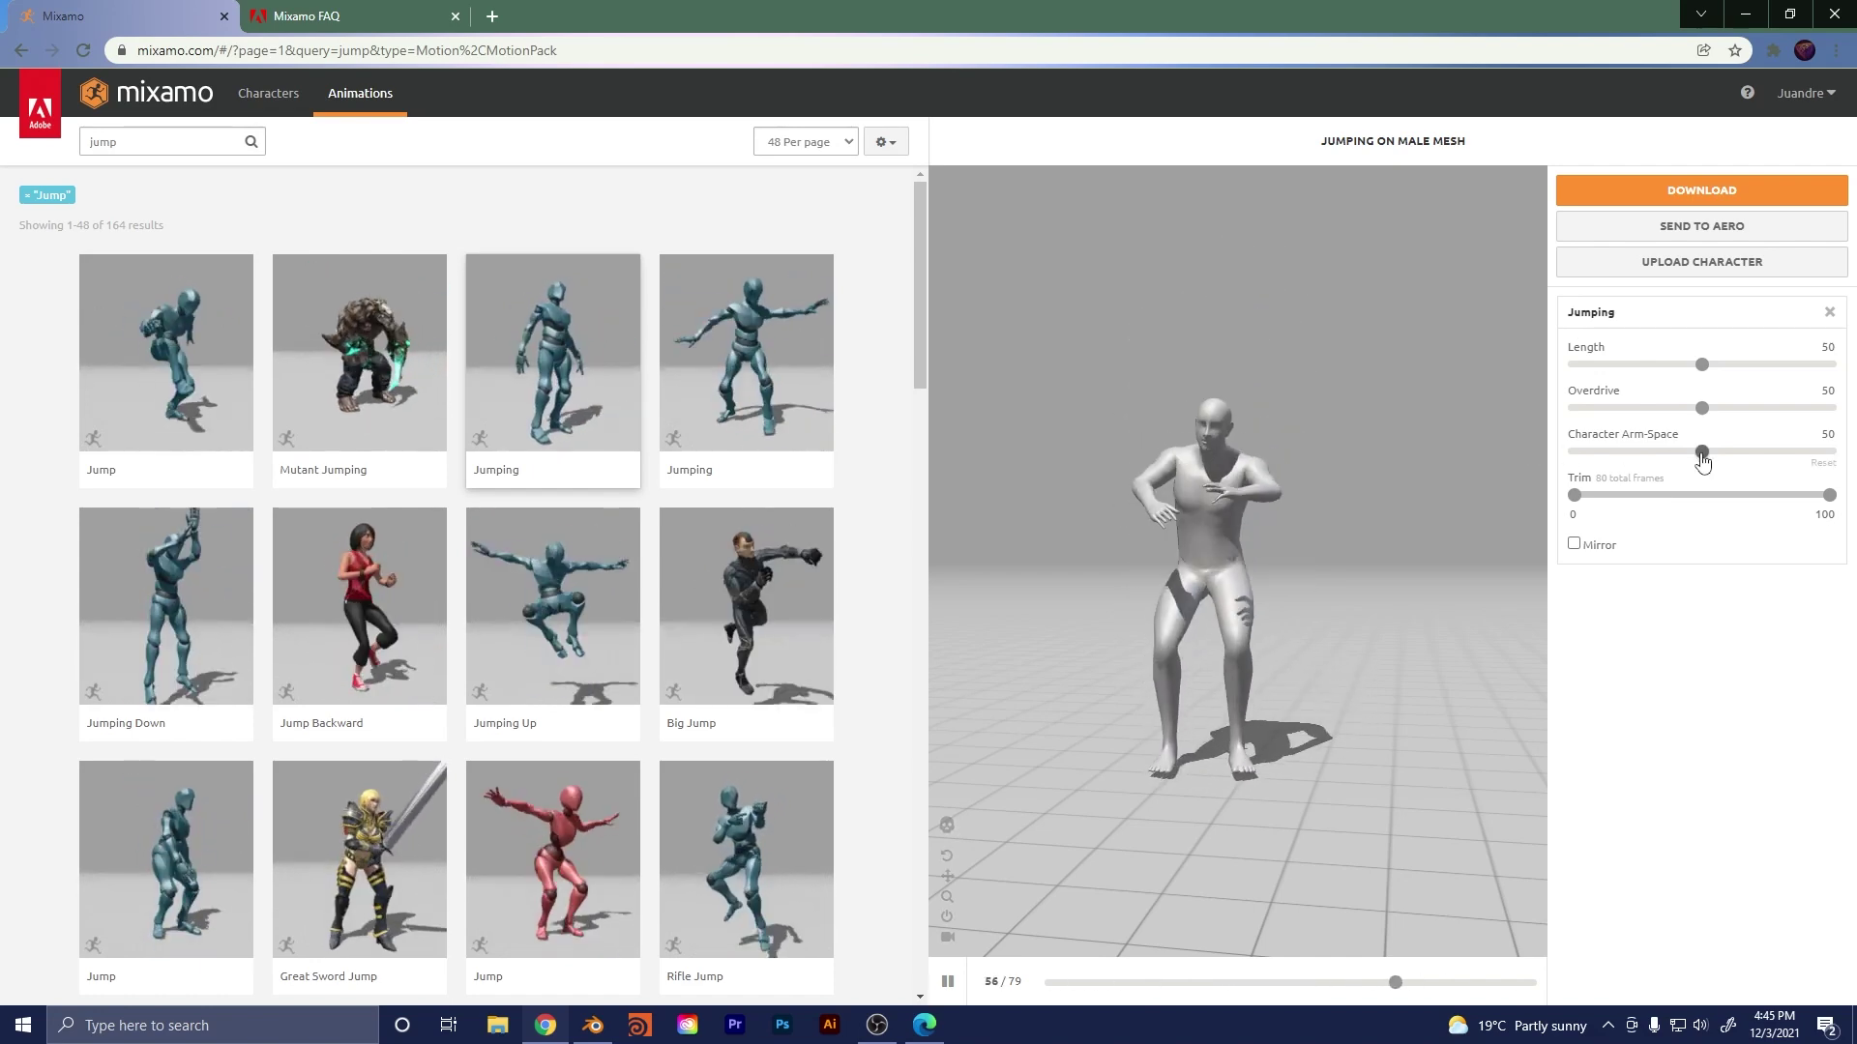
{"action": "left_click_drag", "start_coordinate": [1702, 451], "coordinate": [1727, 452]}
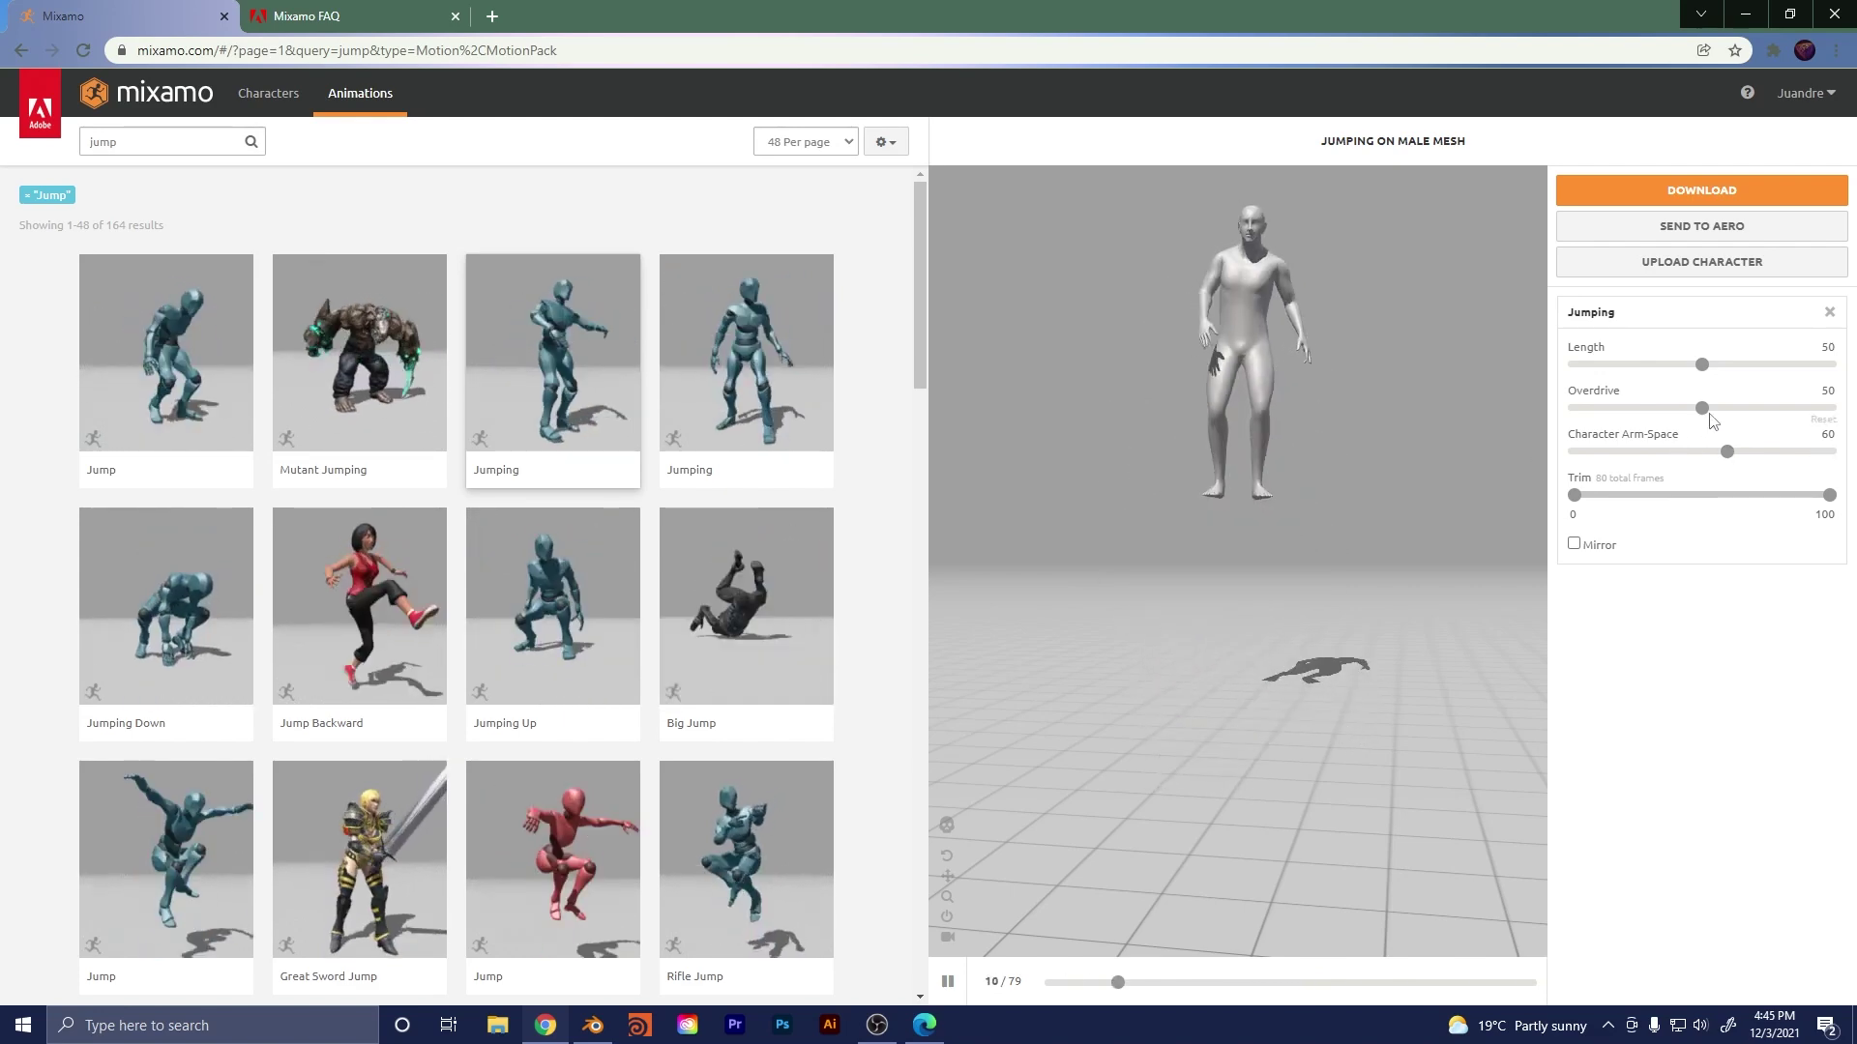
{"action": "left_click_drag", "start_coordinate": [1702, 408], "coordinate": [1736, 410]}
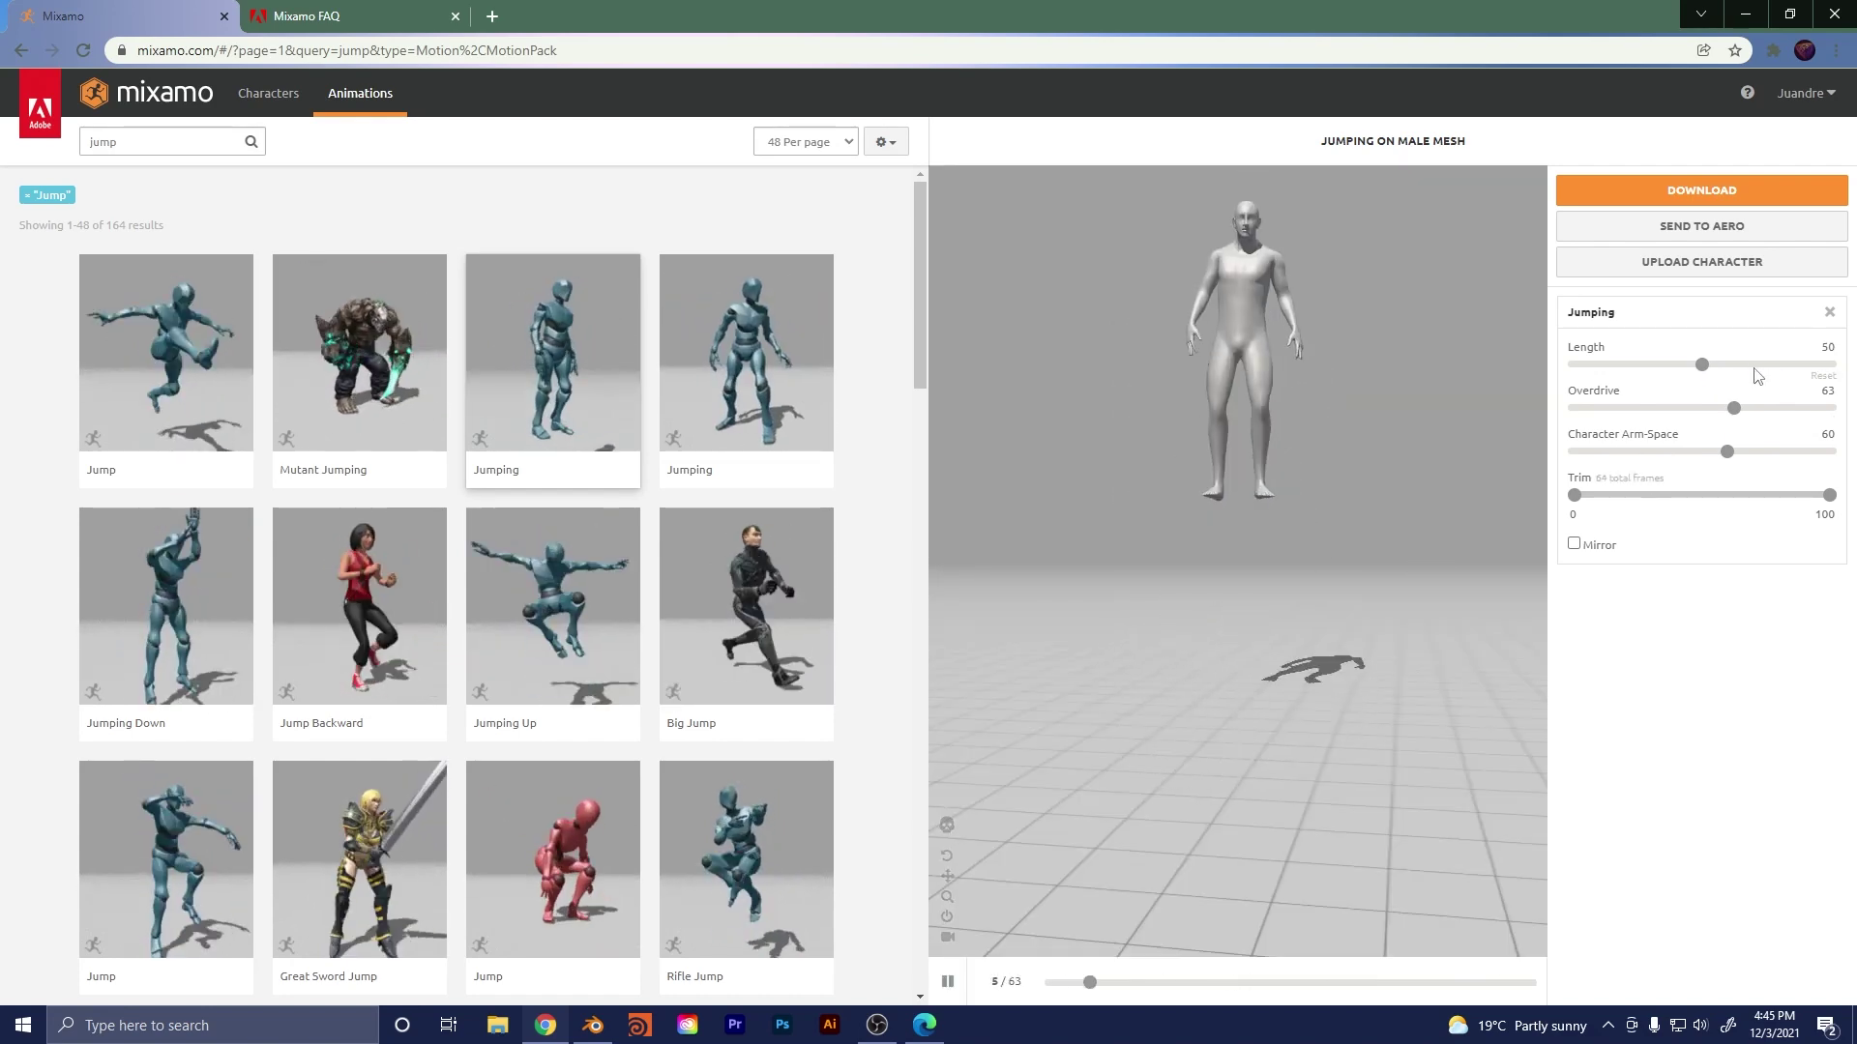
- Download Jumping as FBX Binary with skin, 24 fps, keyframe reduction none
{"action": "left_click", "coordinate": [1700, 193]}
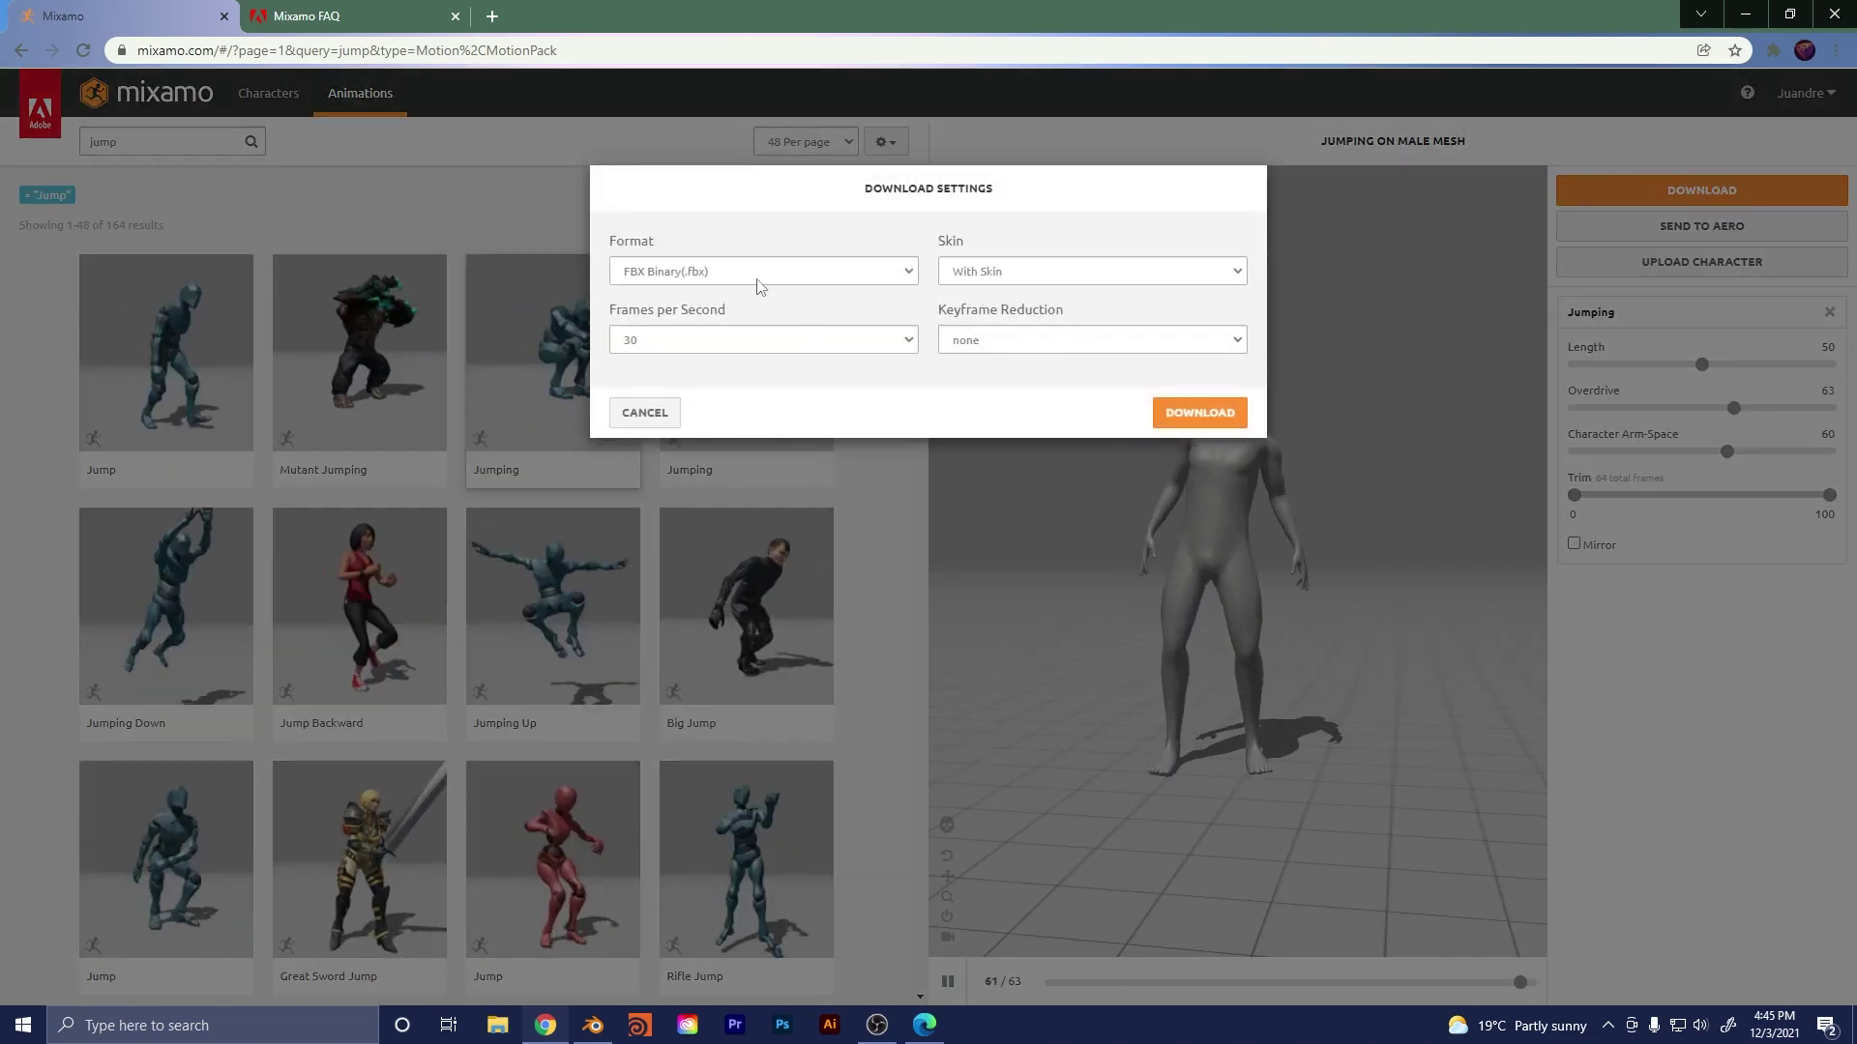
{"action": "left_click", "coordinate": [756, 276]}
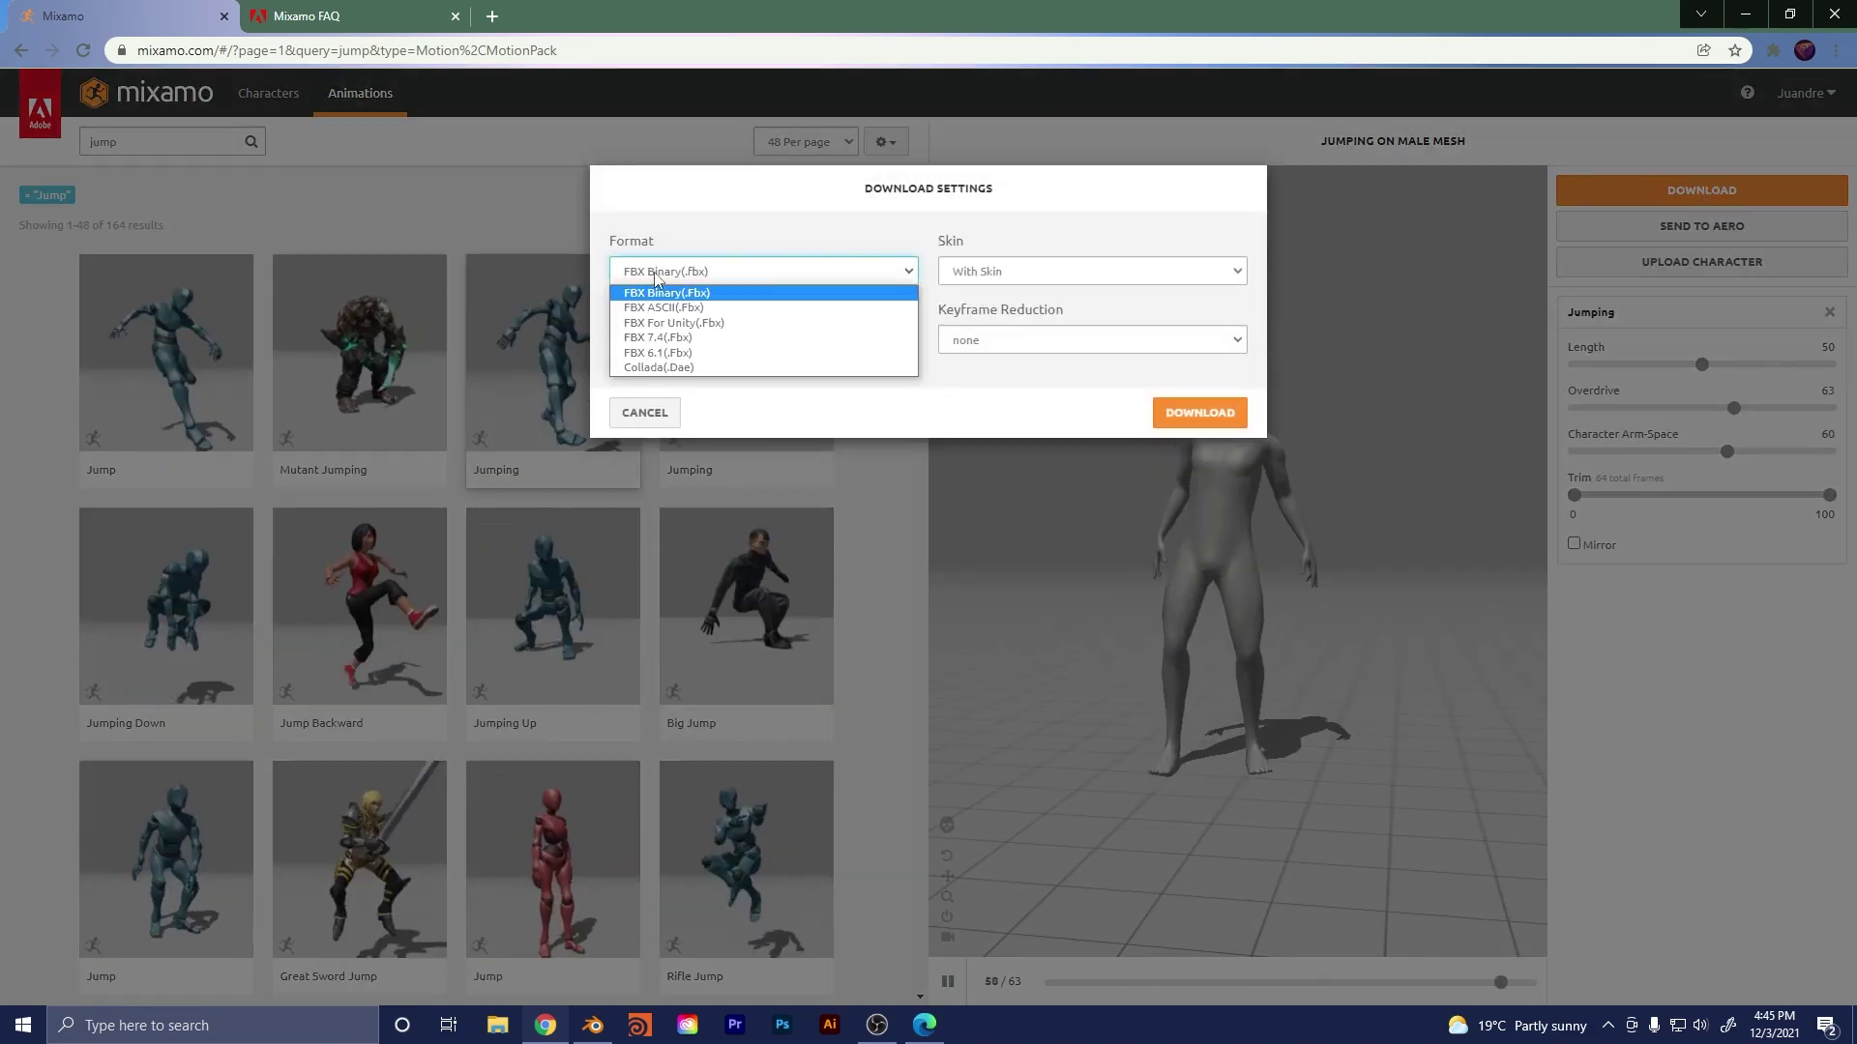
{"action": "left_click", "coordinate": [706, 293]}
{"action": "left_click", "coordinate": [705, 276]}
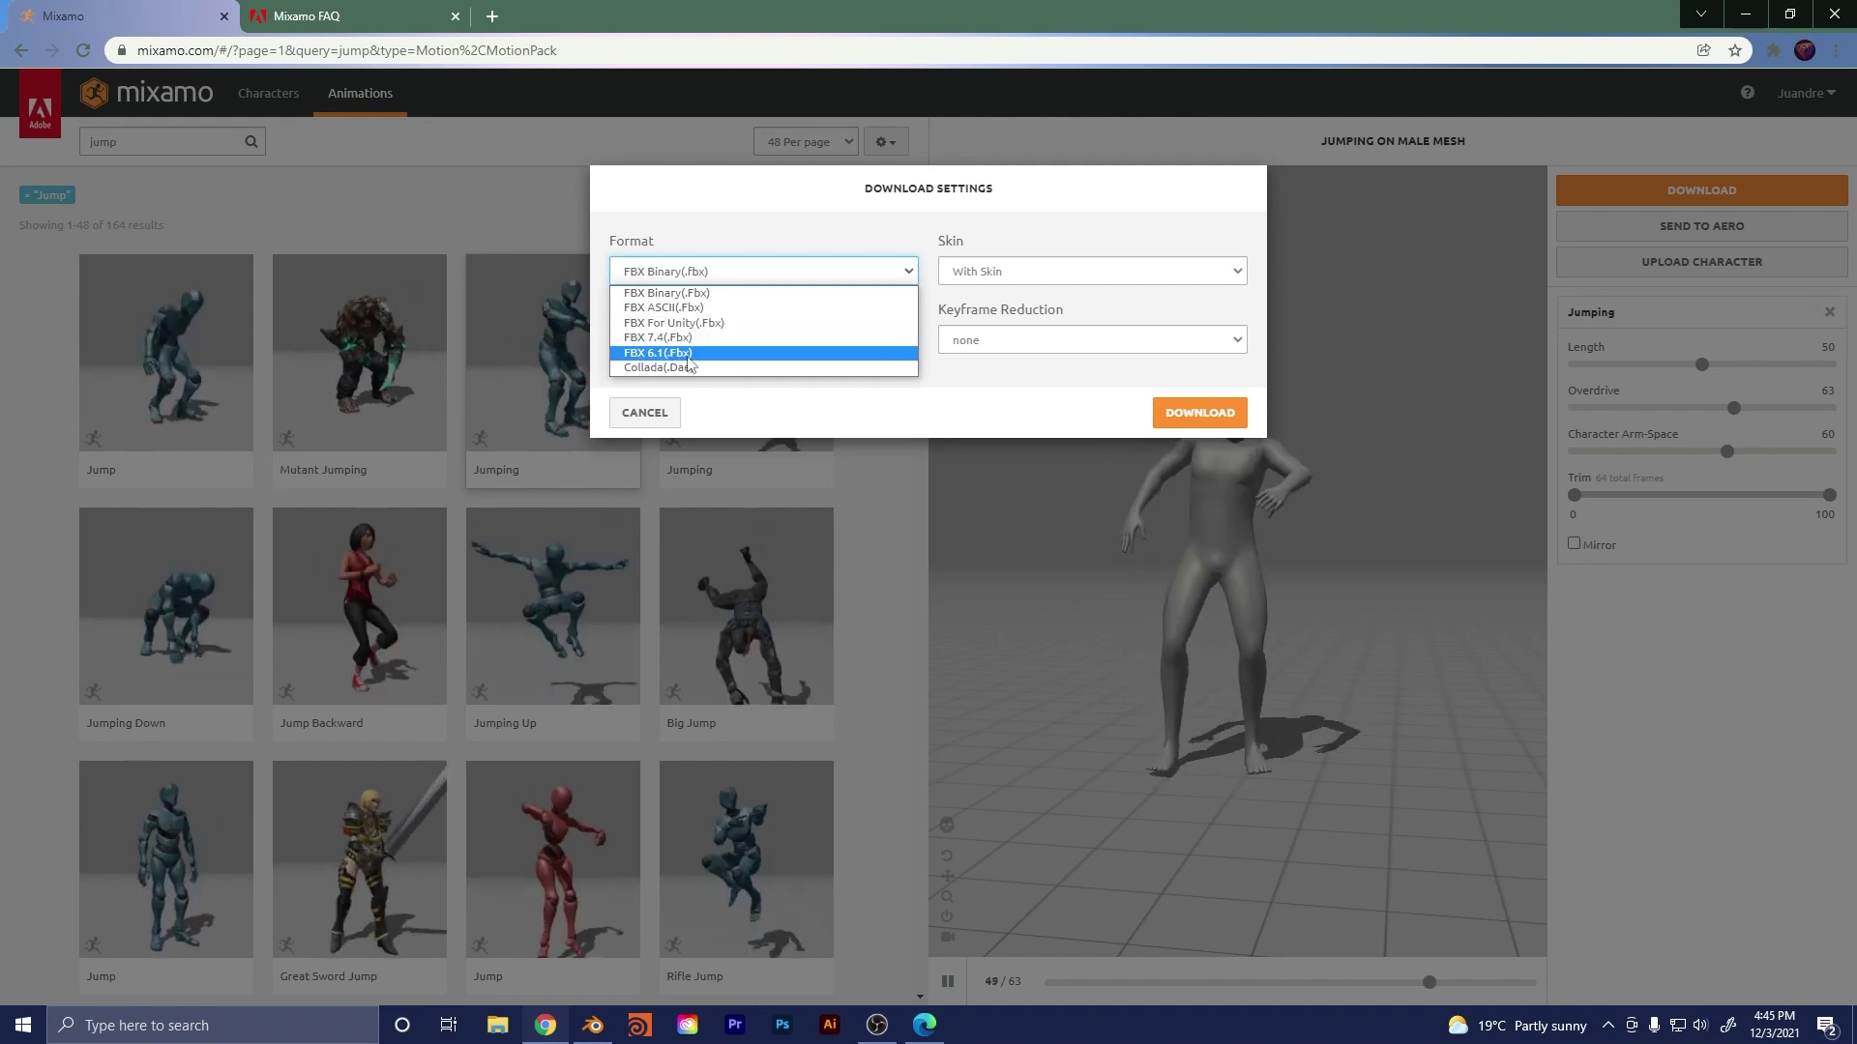
{"action": "left_click", "coordinate": [679, 292]}
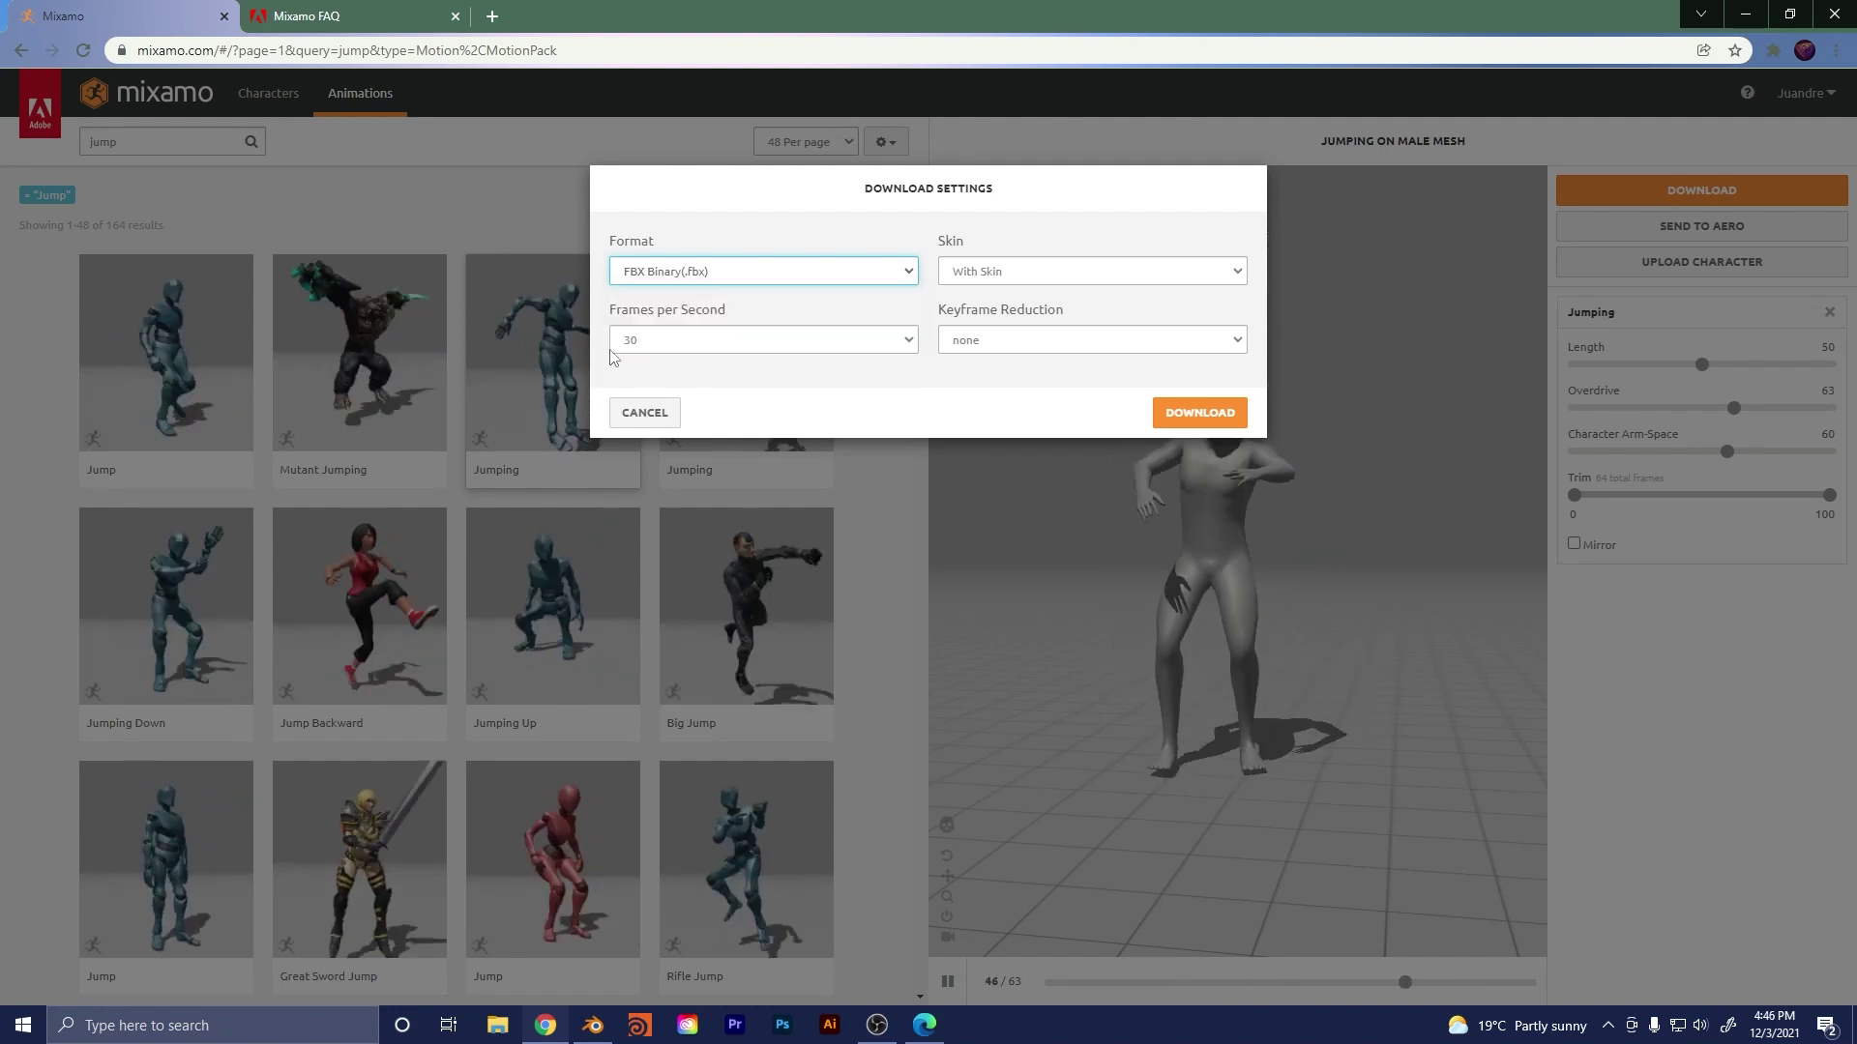
{"action": "left_click", "coordinate": [688, 334]}
{"action": "left_click", "coordinate": [650, 368]}
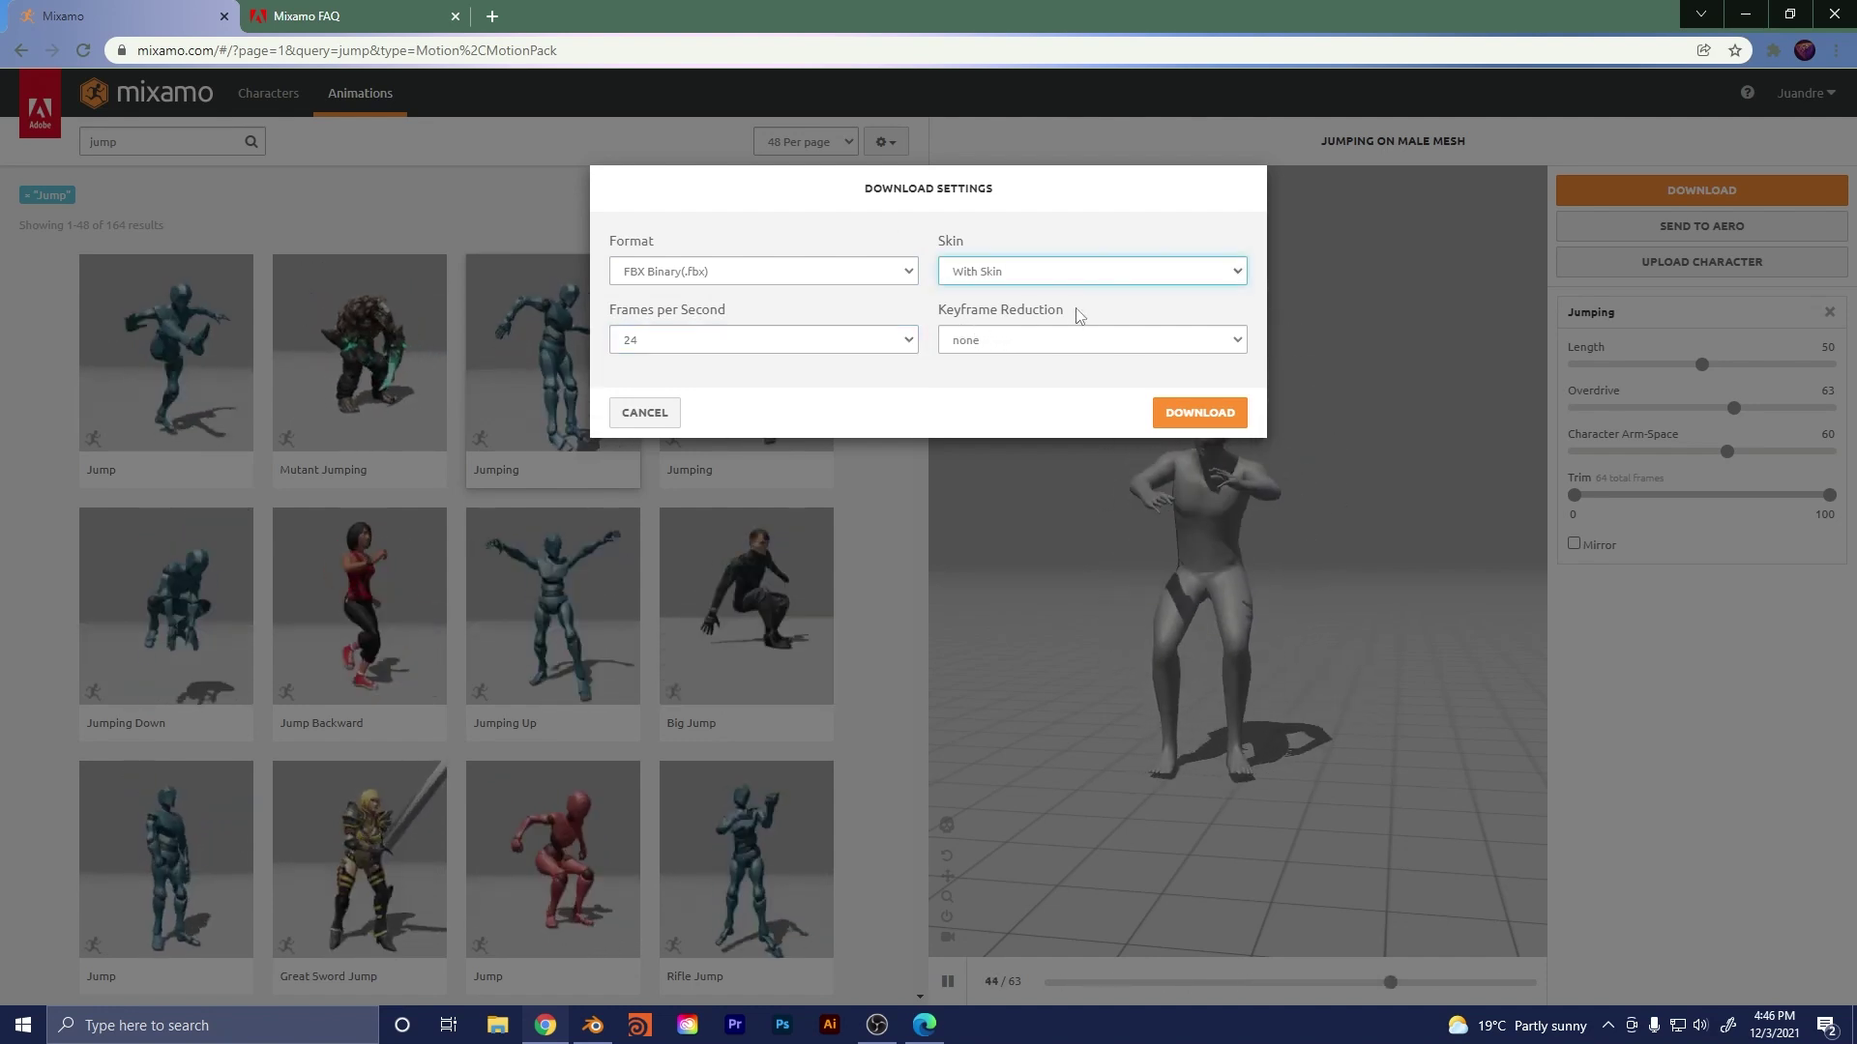
{"action": "left_click", "coordinate": [1018, 346]}
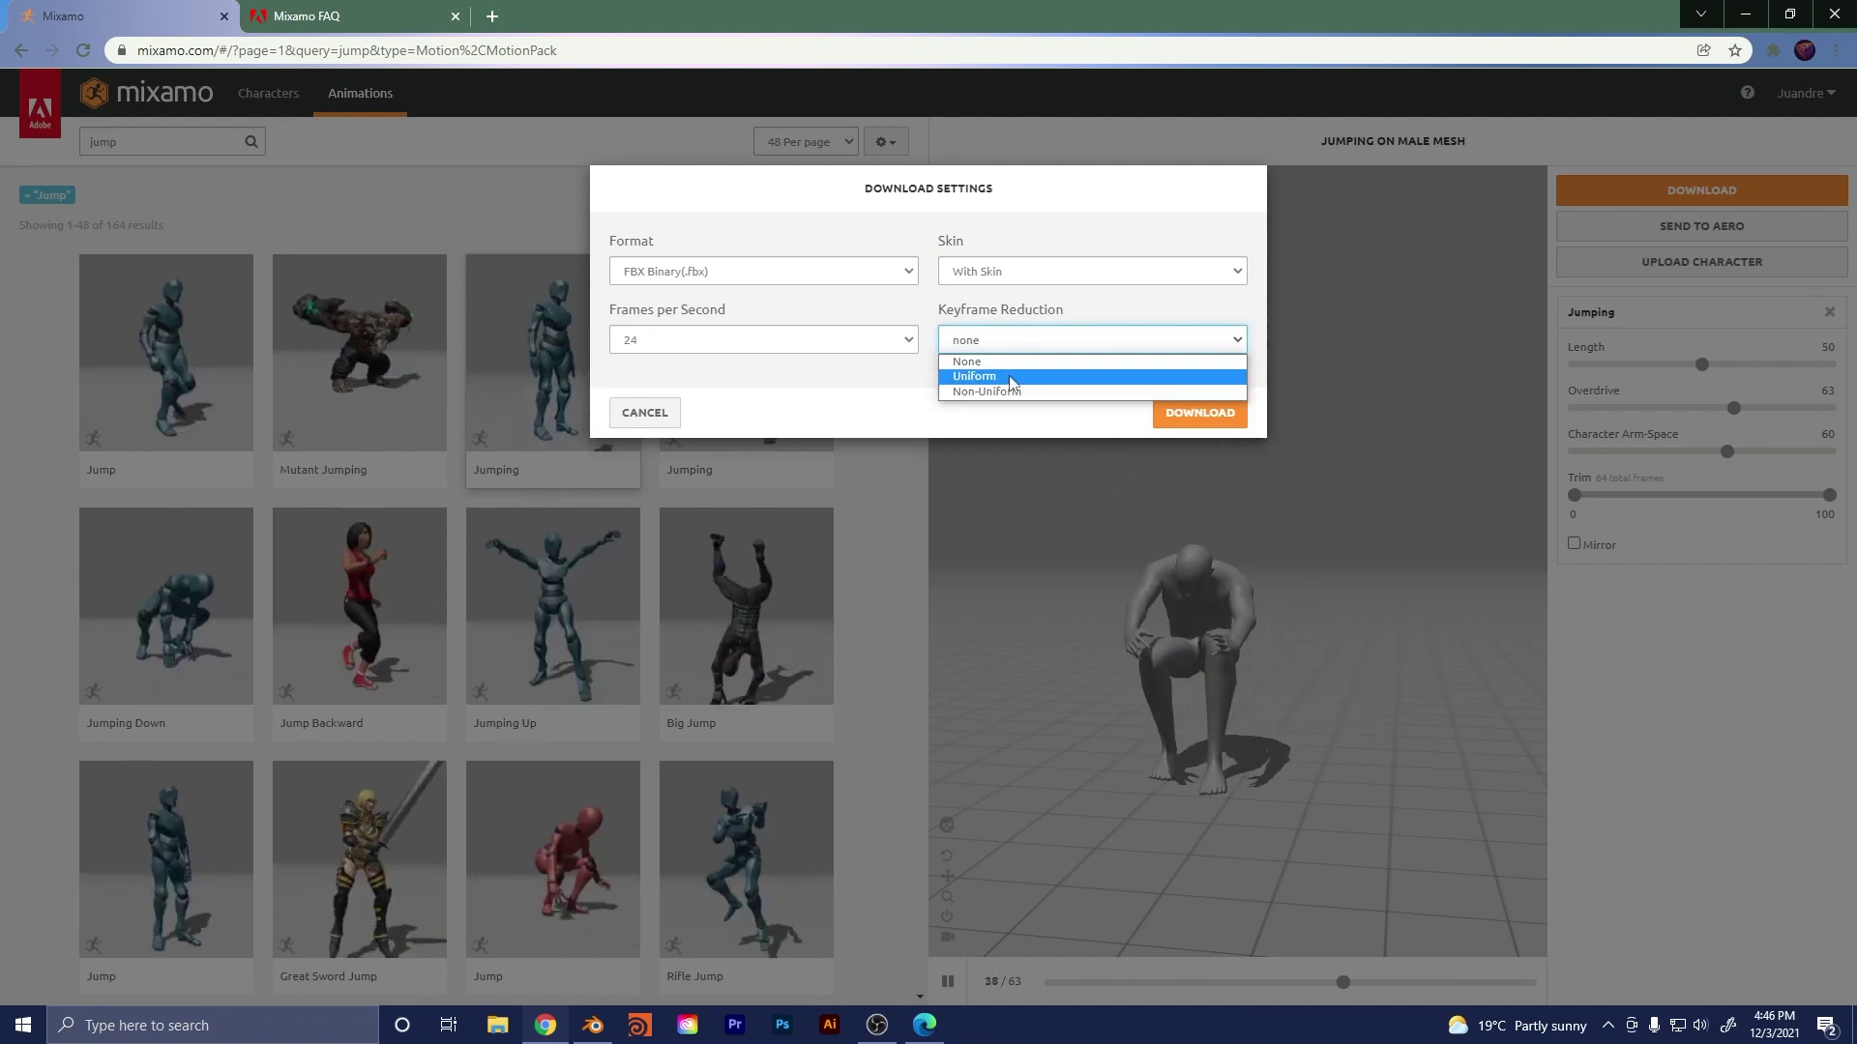
{"action": "left_click", "coordinate": [1003, 362]}
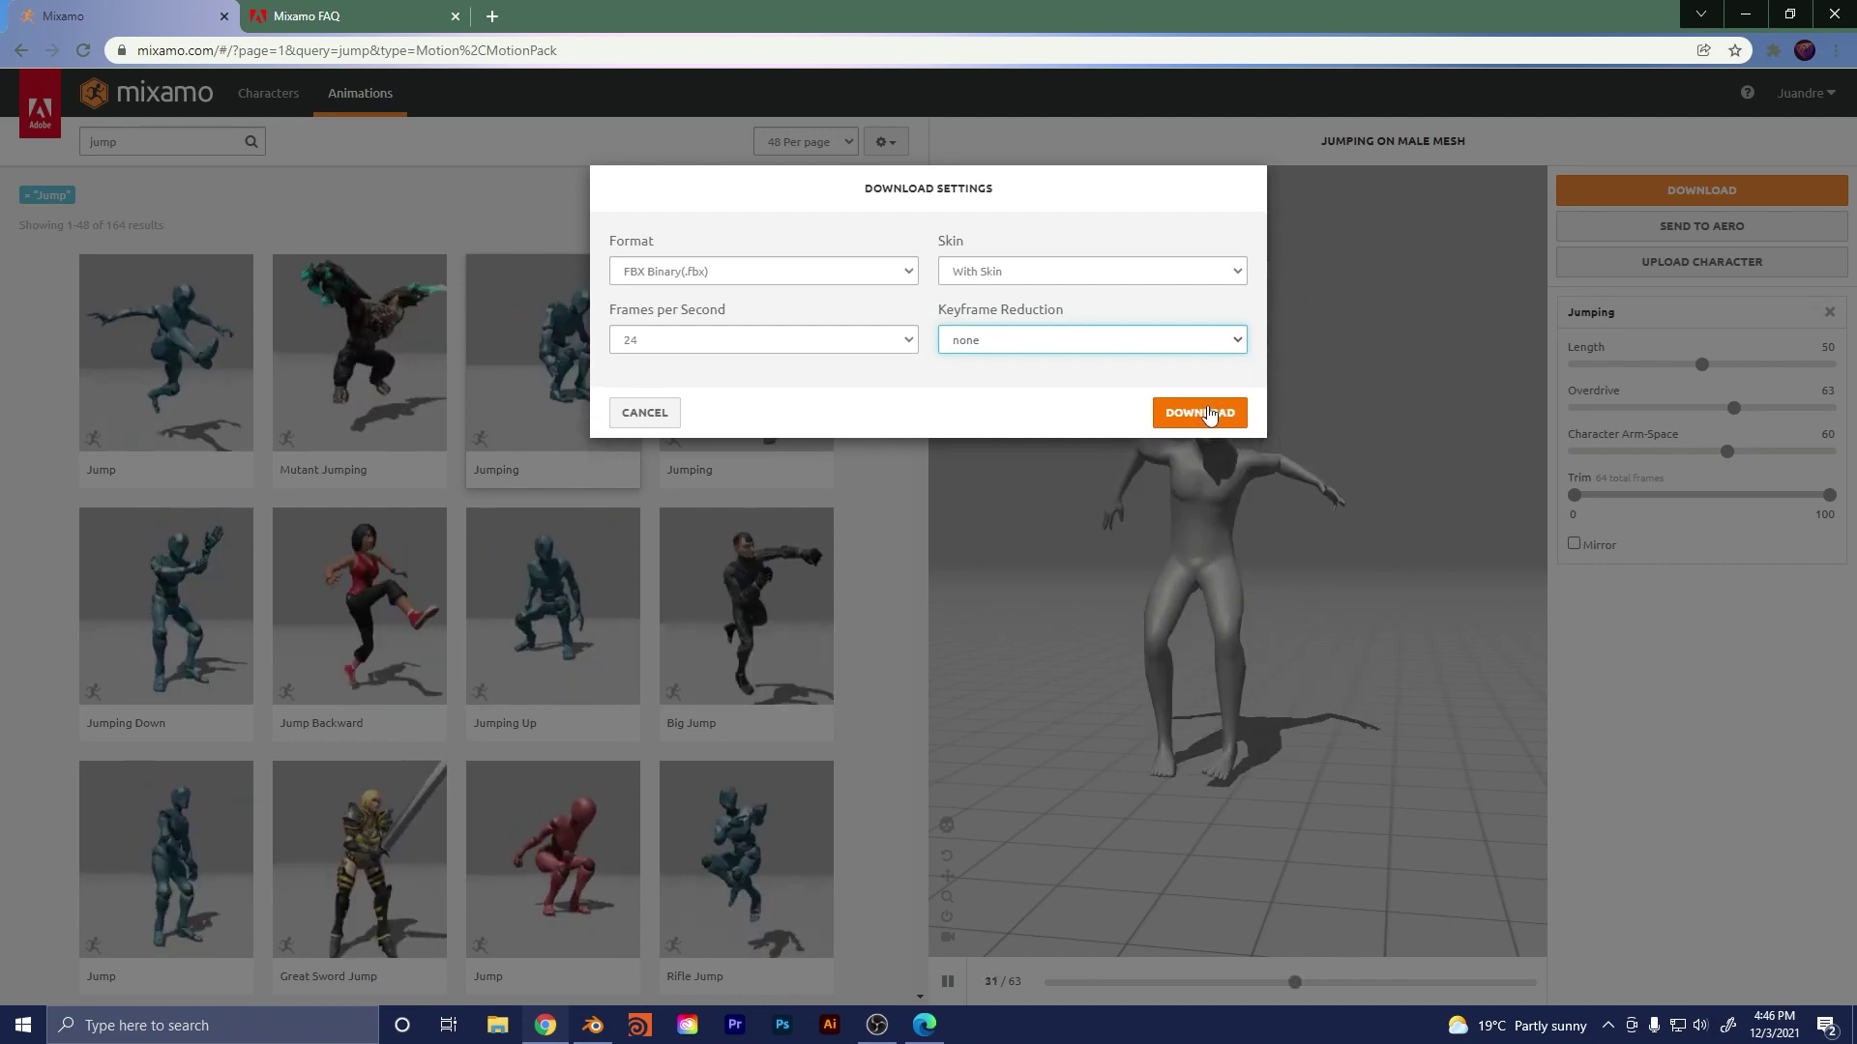
{"action": "left_click", "coordinate": [1206, 413]}
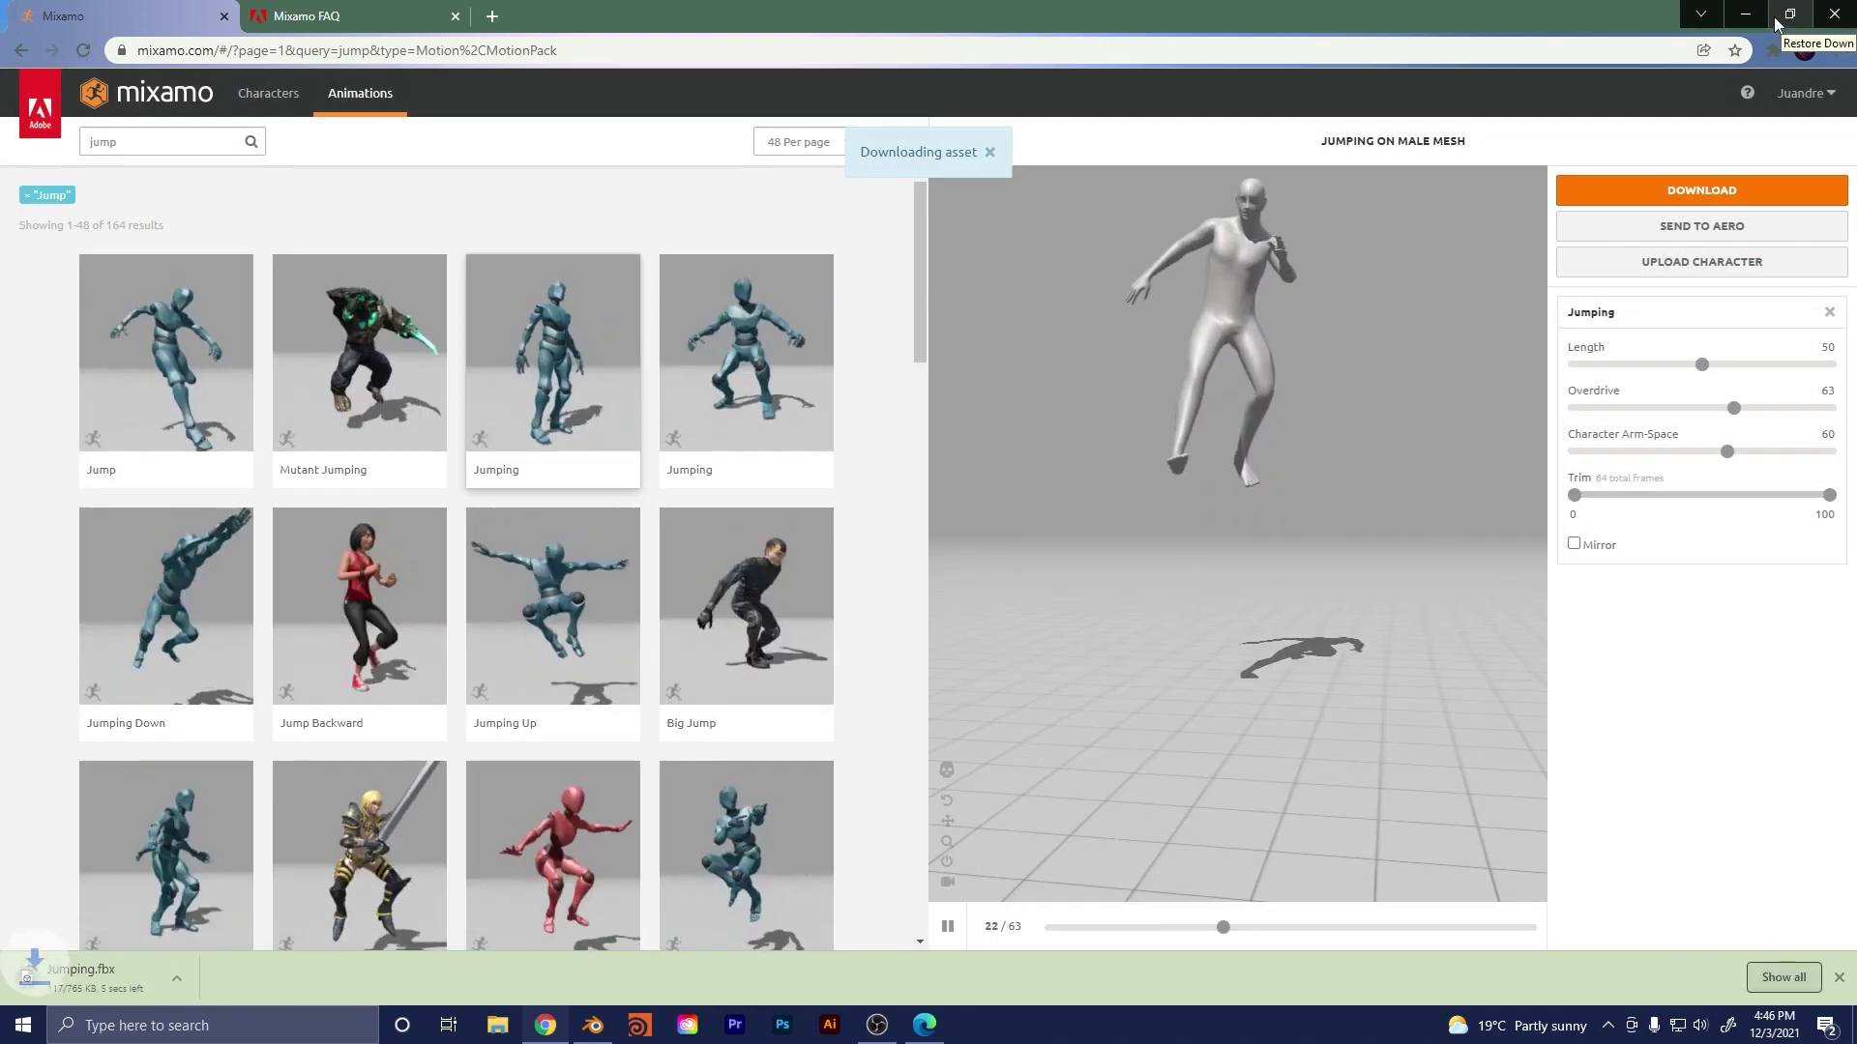
- Minimize Chrome and drag the downloaded Jumping file to the desktop's top-right area
{"action": "left_click", "coordinate": [1745, 14]}
{"action": "left_click", "coordinate": [545, 1025]}
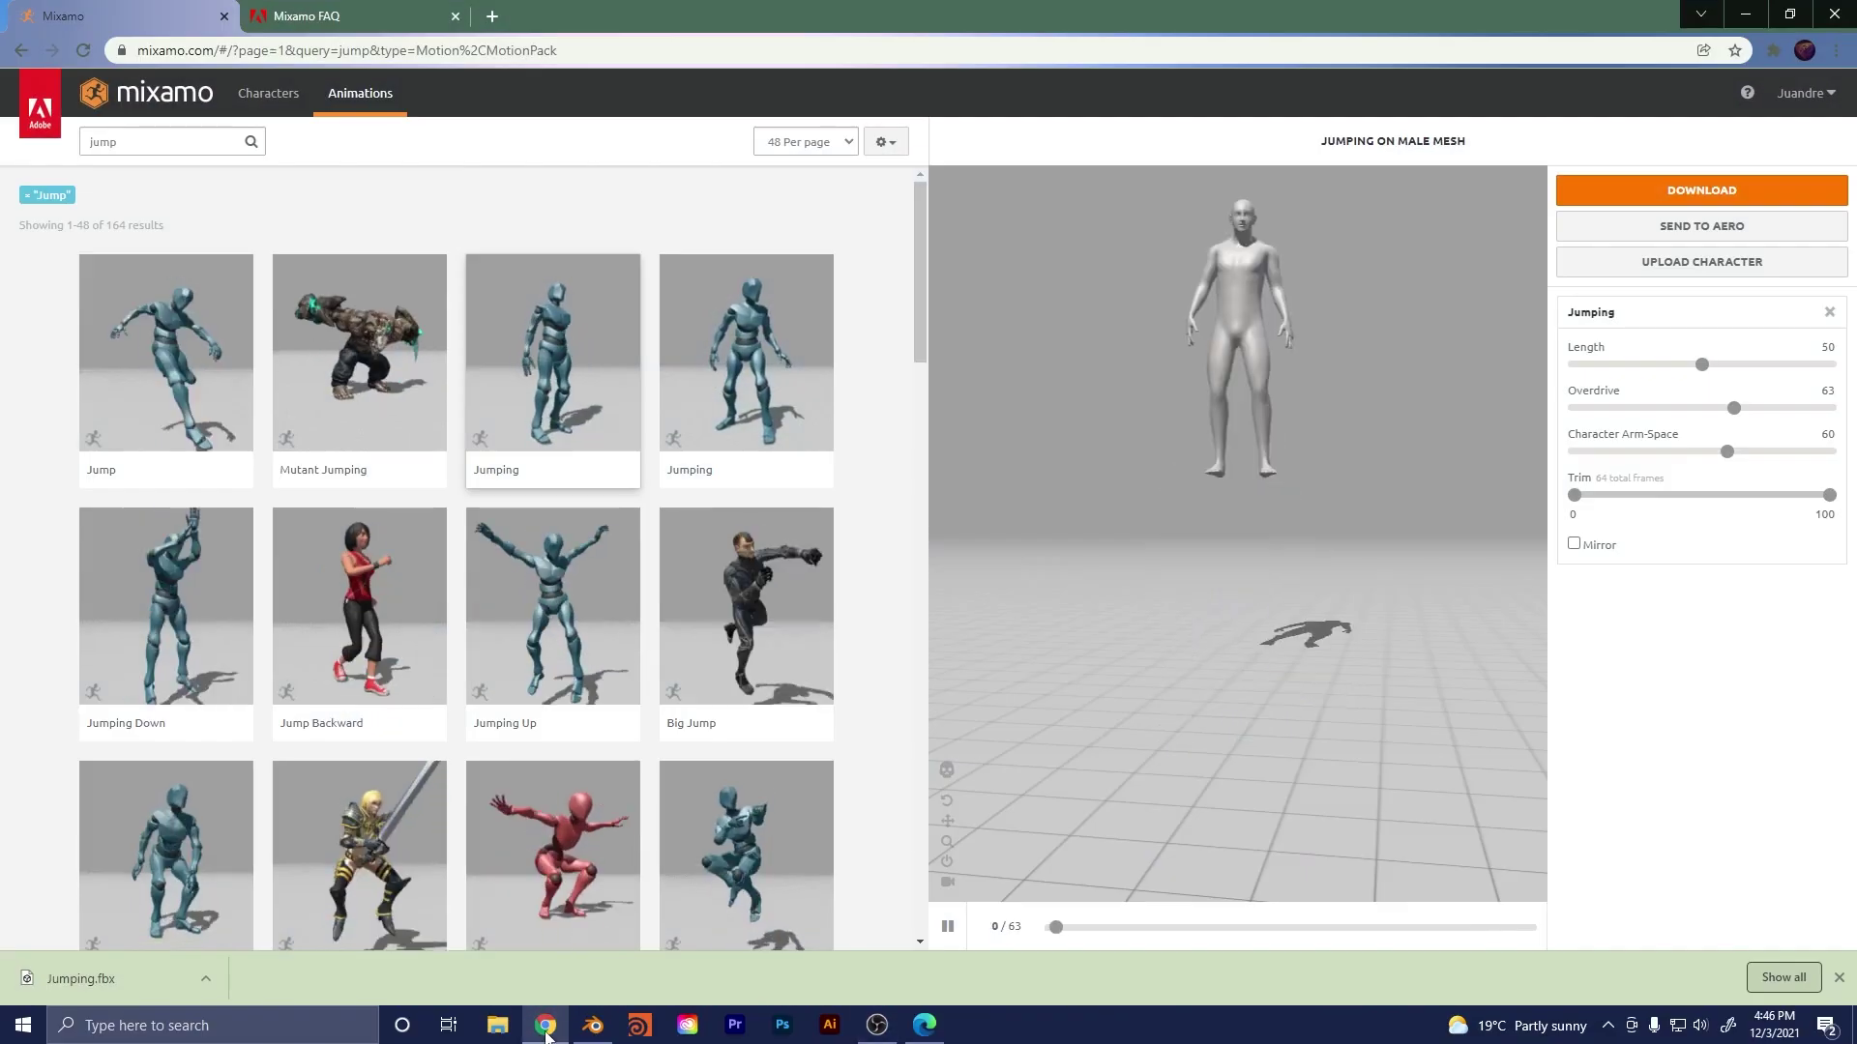
{"action": "left_click", "coordinate": [546, 1025]}
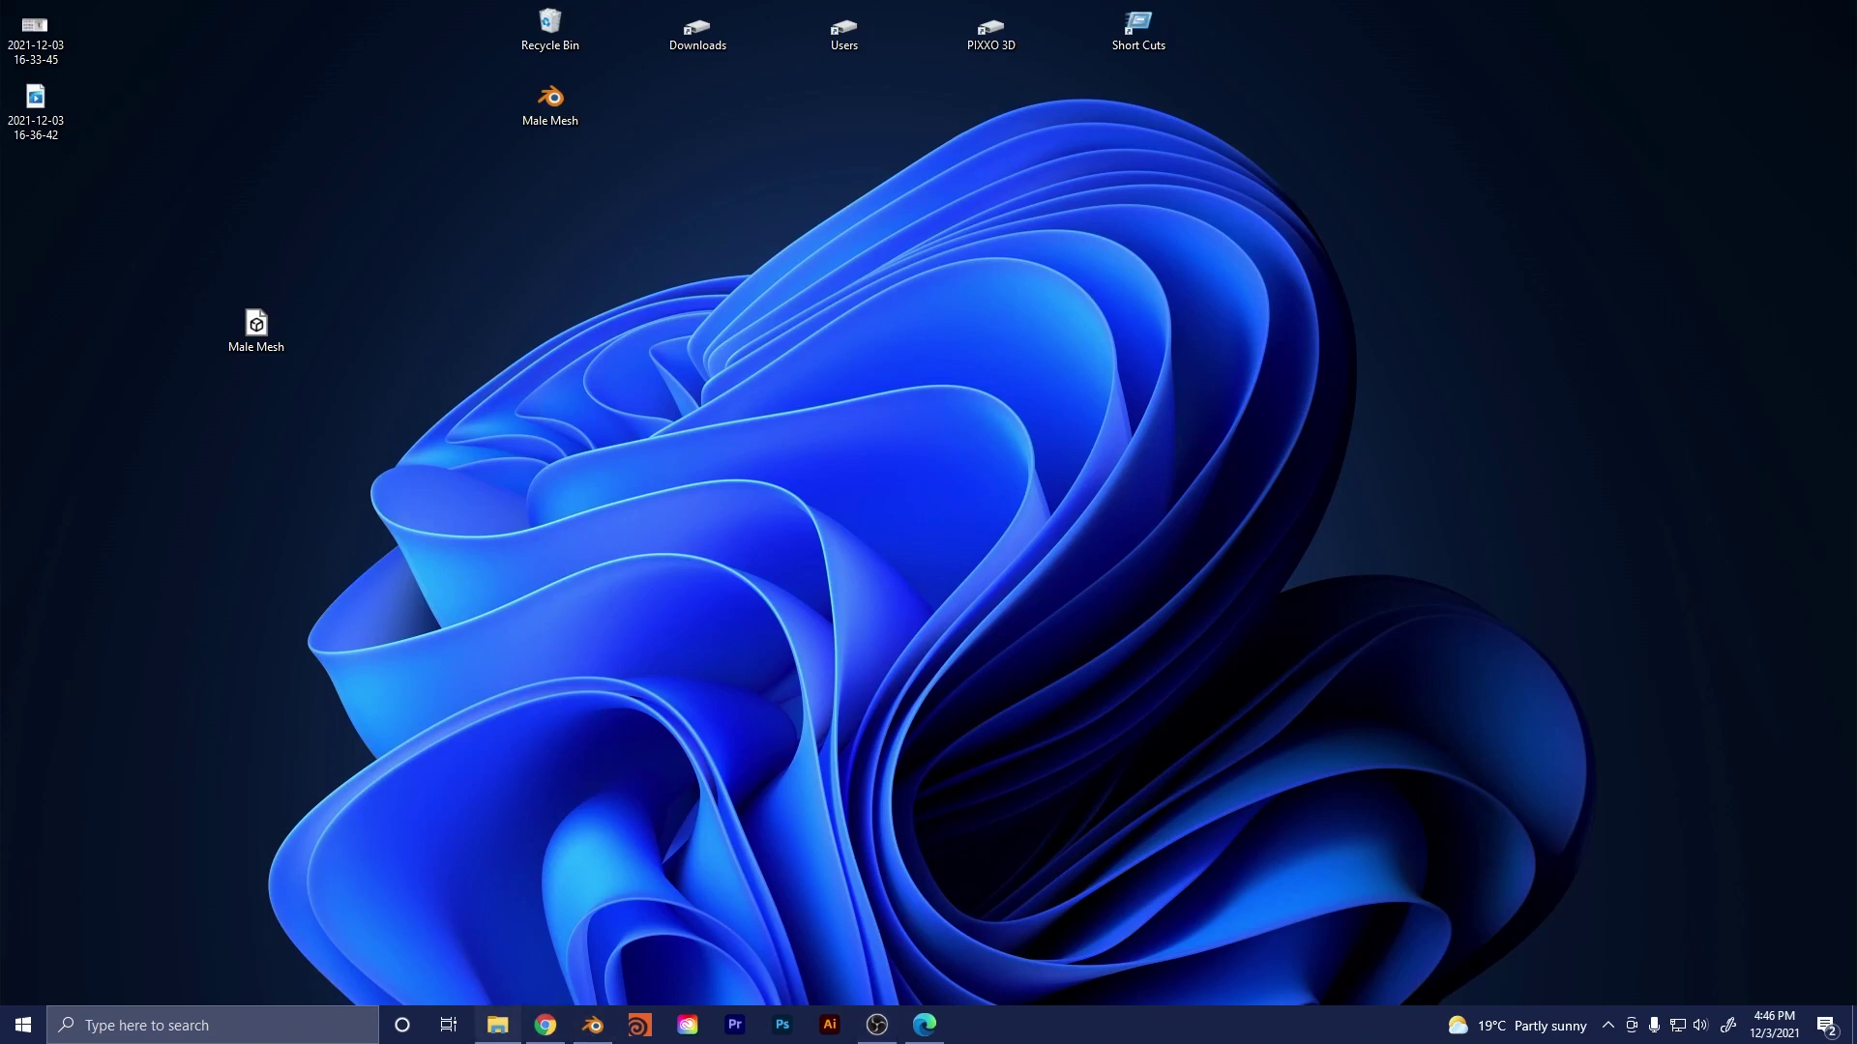
{"action": "left_click_drag", "start_coordinate": [654, 1023], "coordinate": [1370, 161]}
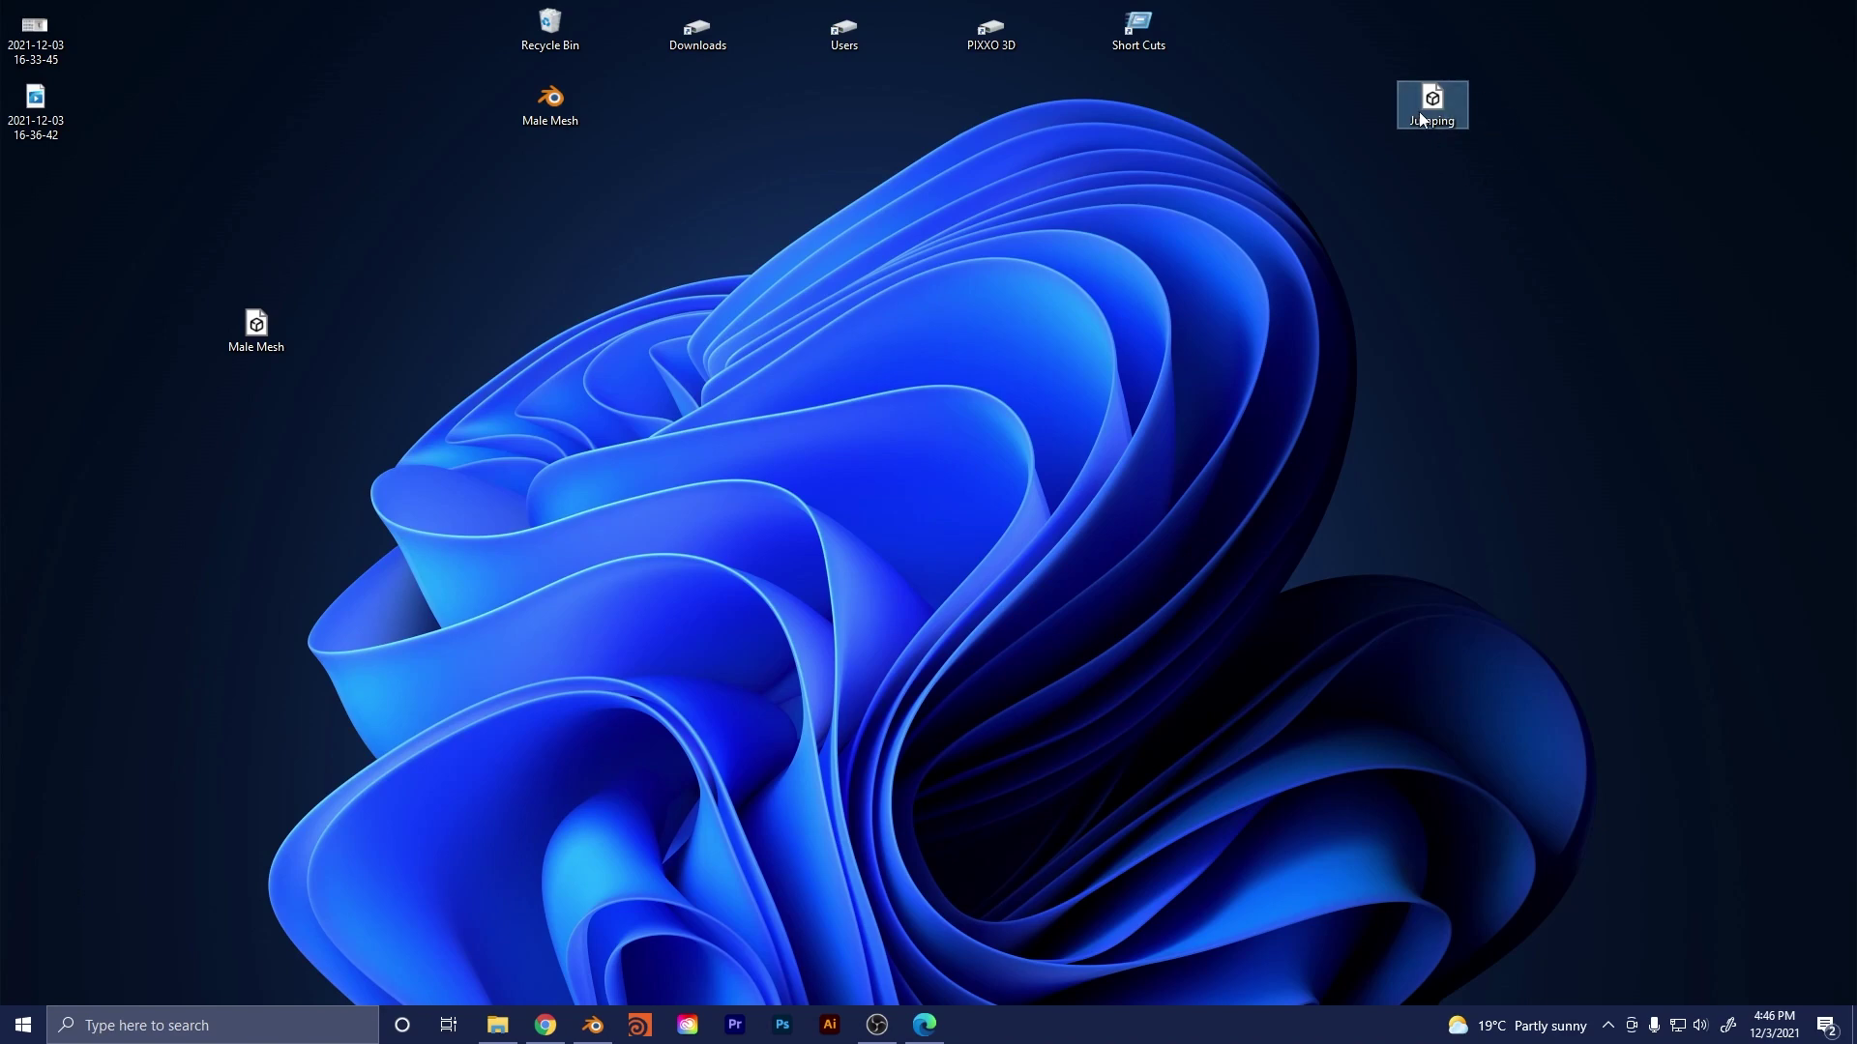
- Back in Blender, switch to Solid shading and hide the original male mesh
{"action": "left_click", "coordinate": [603, 1032]}
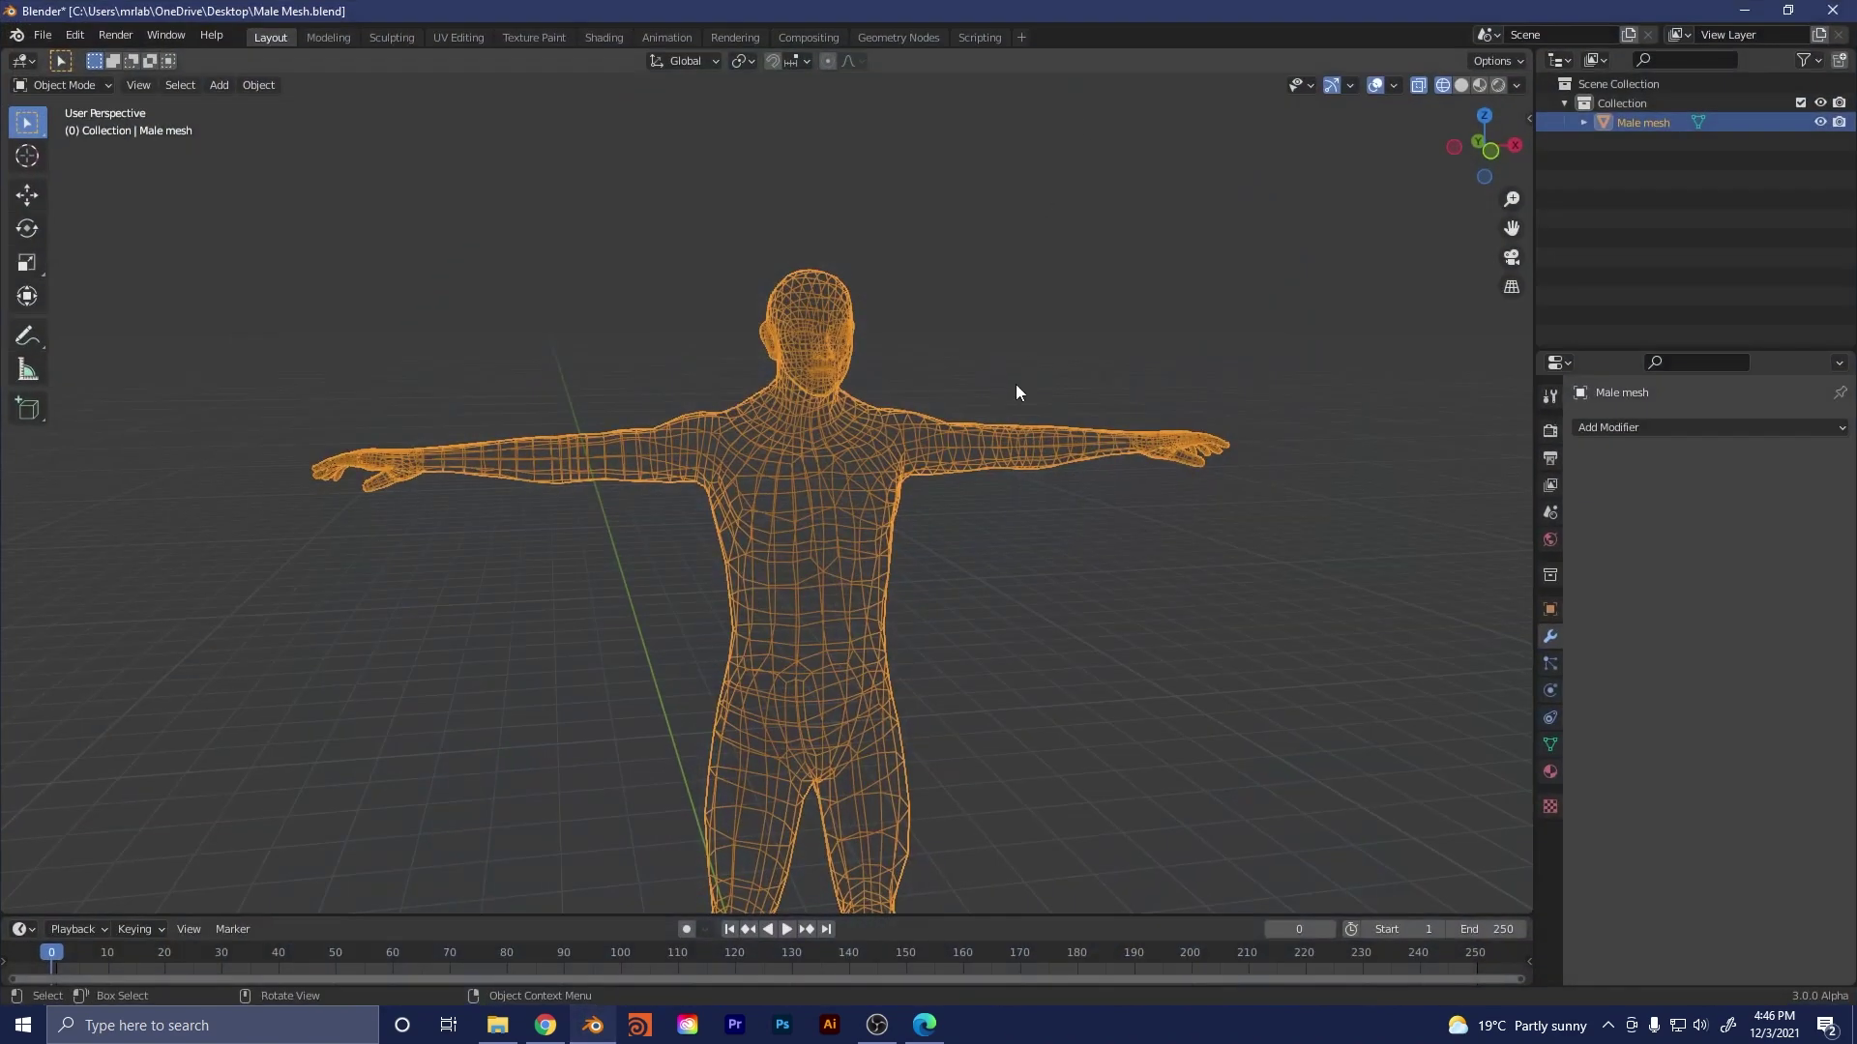
{"action": "key", "text": "z"}
{"action": "left_click", "coordinate": [1160, 375]}
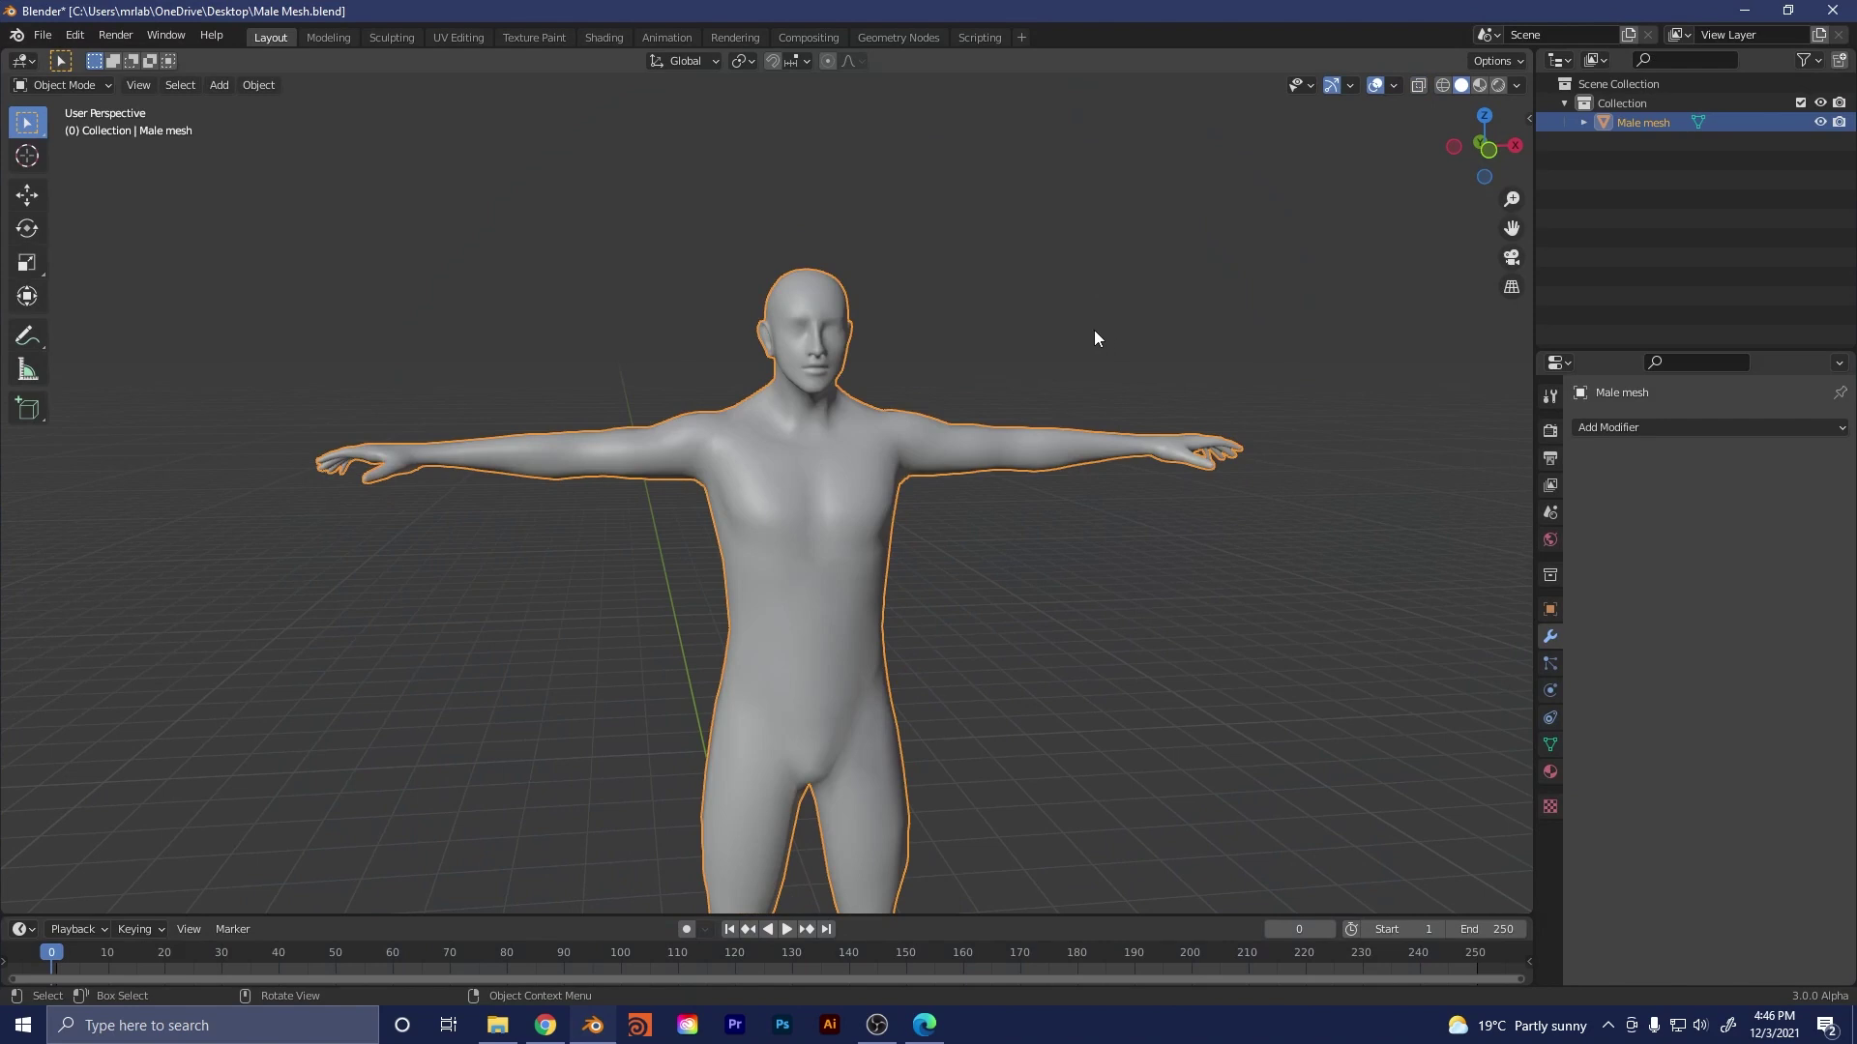
{"action": "middle_click_drag", "start_coordinate": [1094, 332], "coordinate": [872, 480]}
{"action": "scroll", "coordinate": [734, 468], "scroll_direction": "down", "scroll_amount": 2}
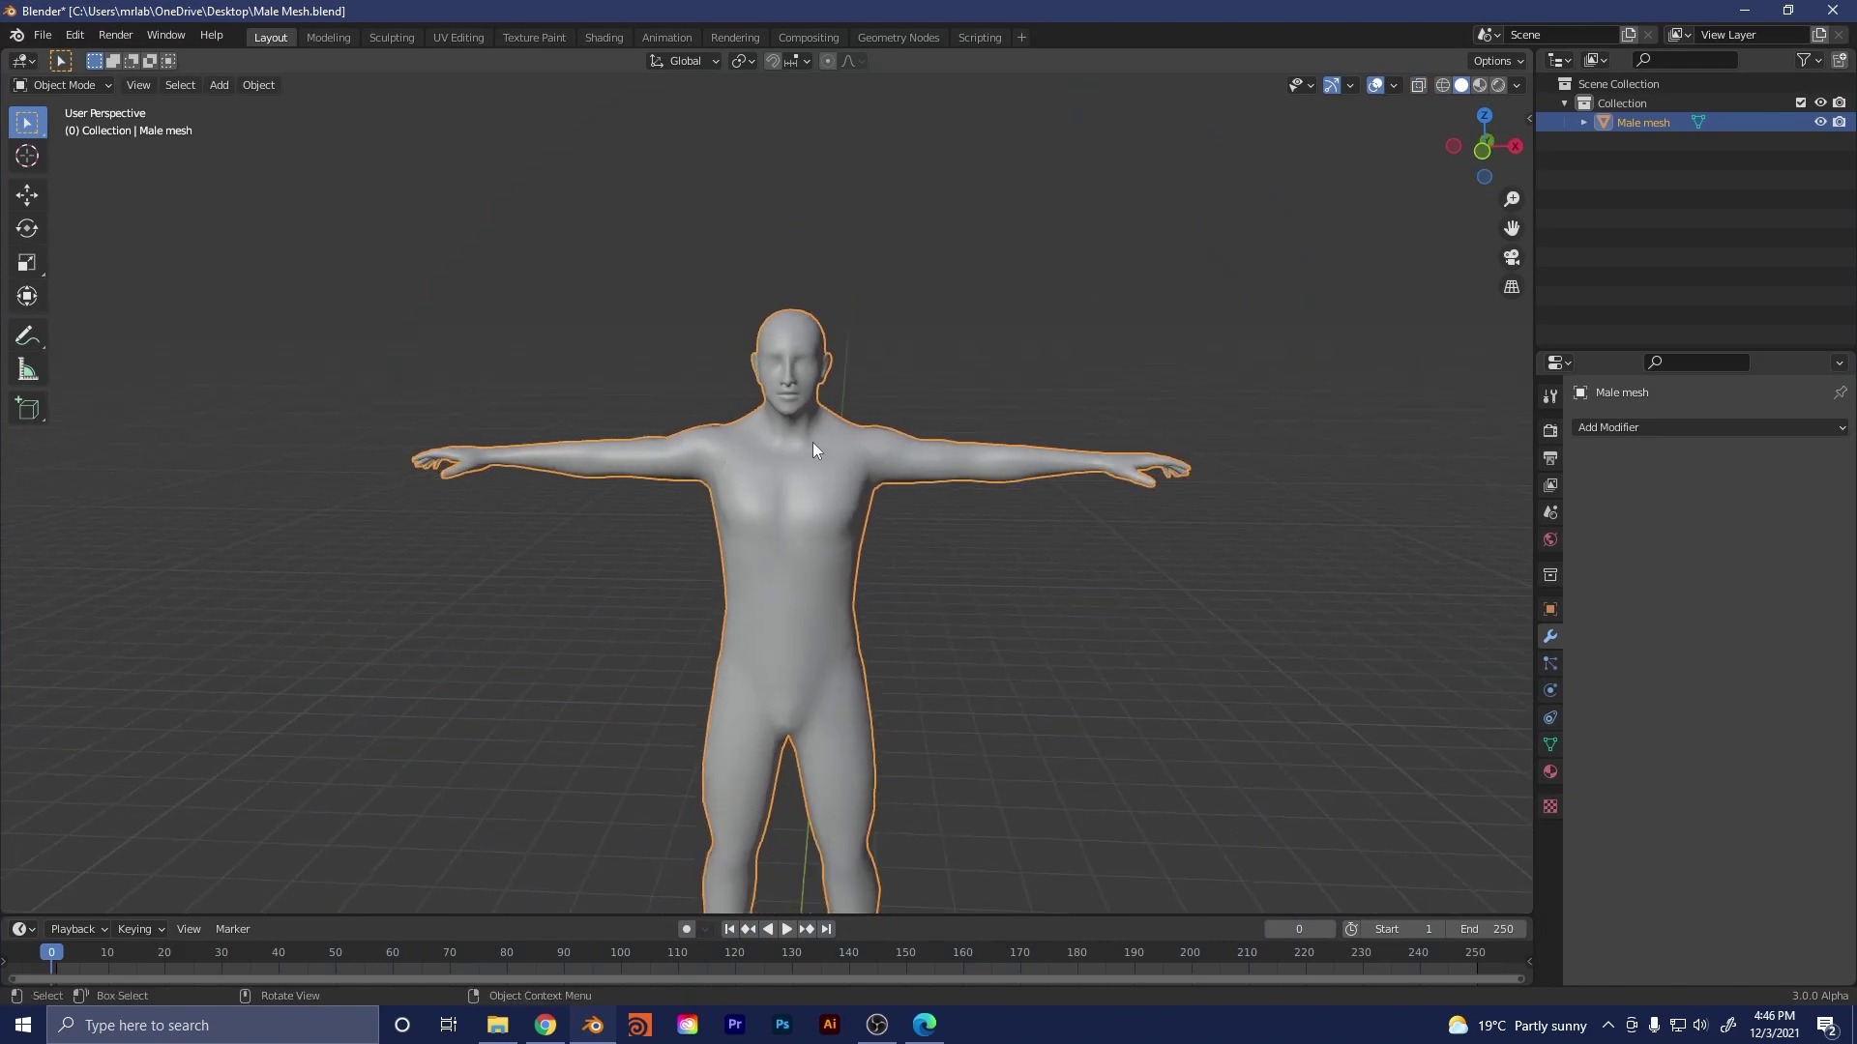
{"action": "key", "text": "h"}
- Import Jumping.fbx into the scene as an FBX file
{"action": "left_click", "coordinate": [45, 35]}
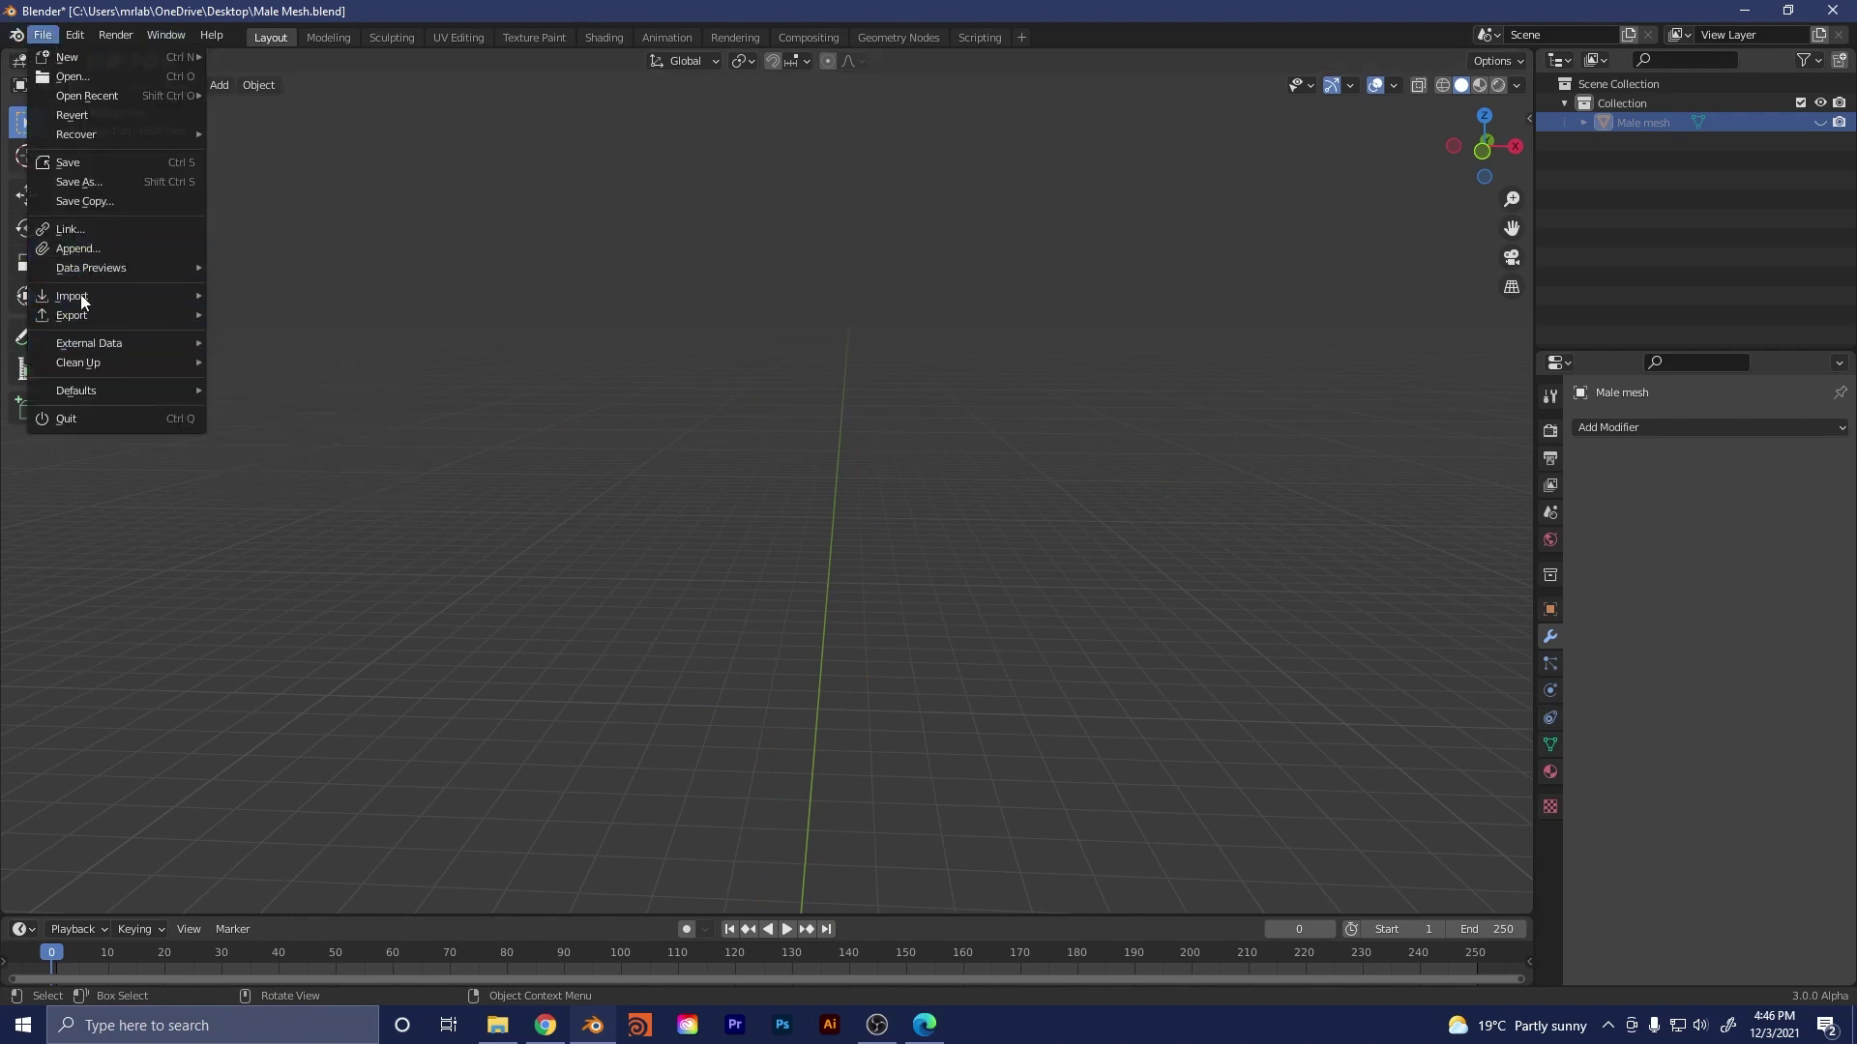
{"action": "mouse_move", "coordinate": [90, 295]}
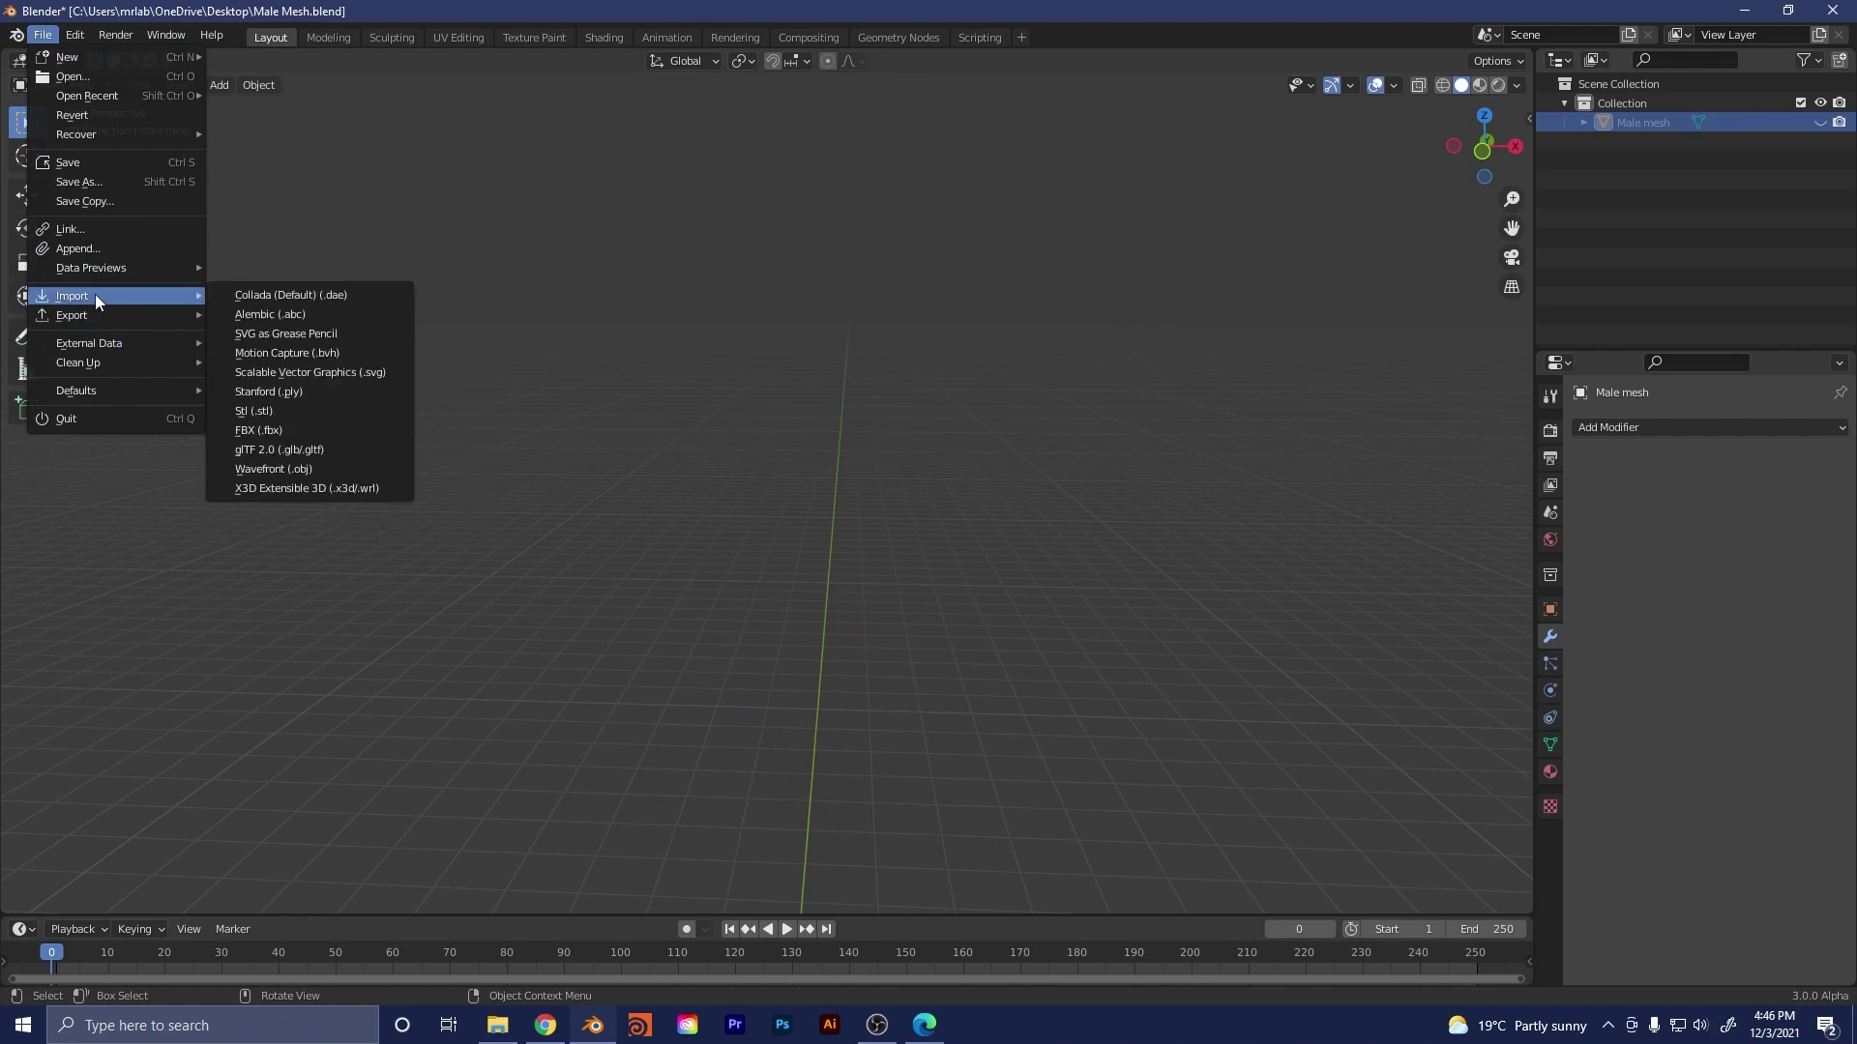
{"action": "left_click", "coordinate": [288, 431]}
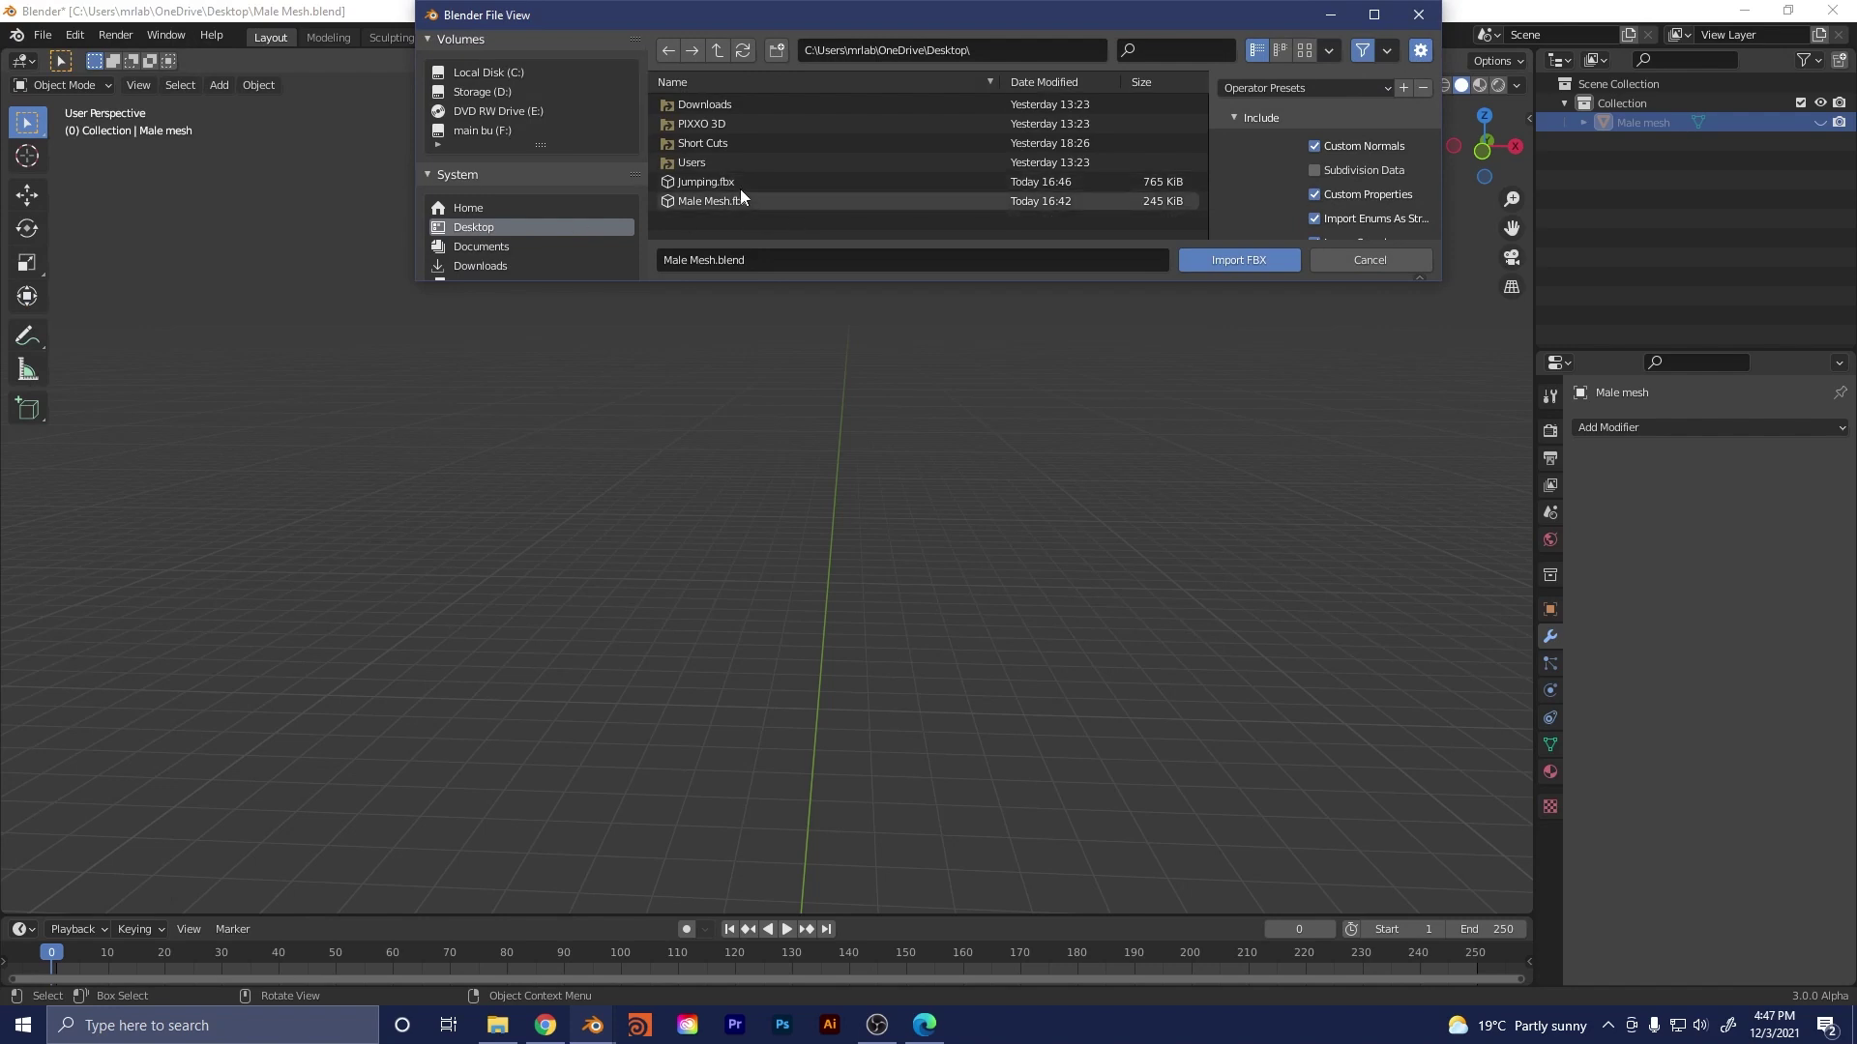
{"action": "left_click", "coordinate": [701, 181]}
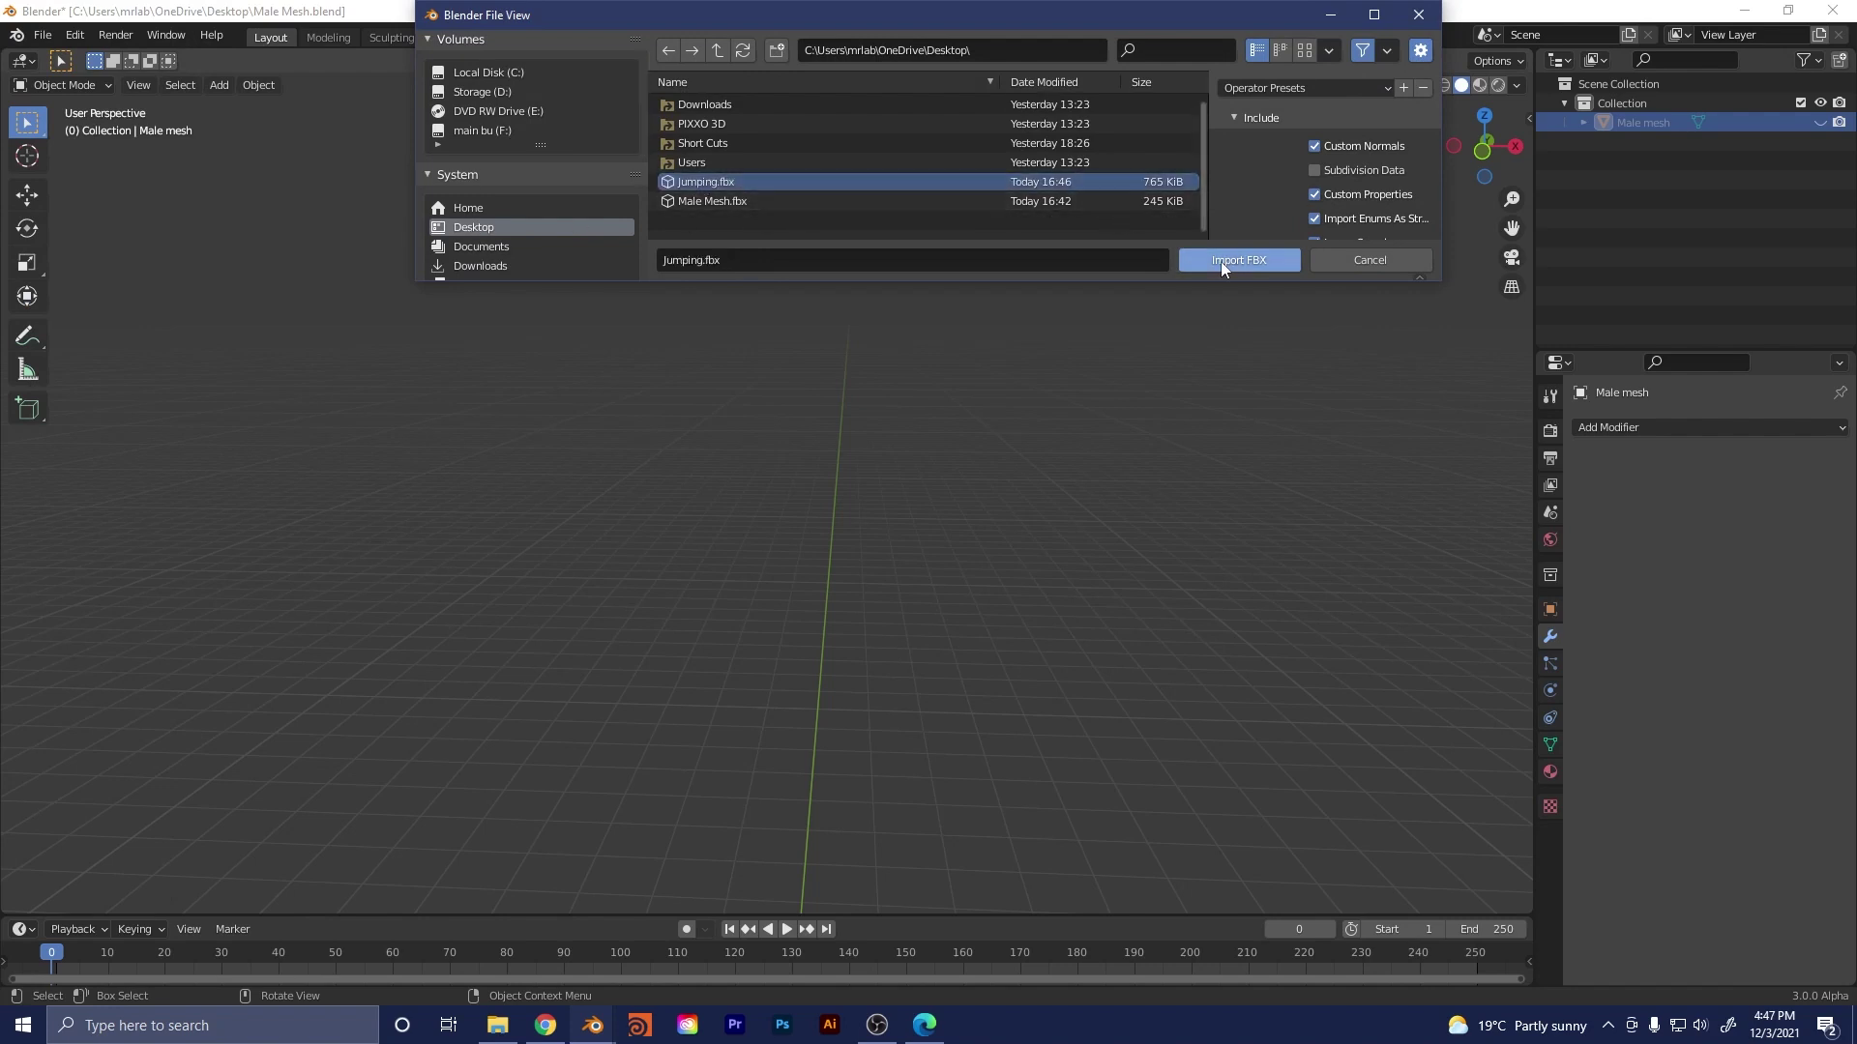
{"action": "left_click", "coordinate": [1245, 259]}
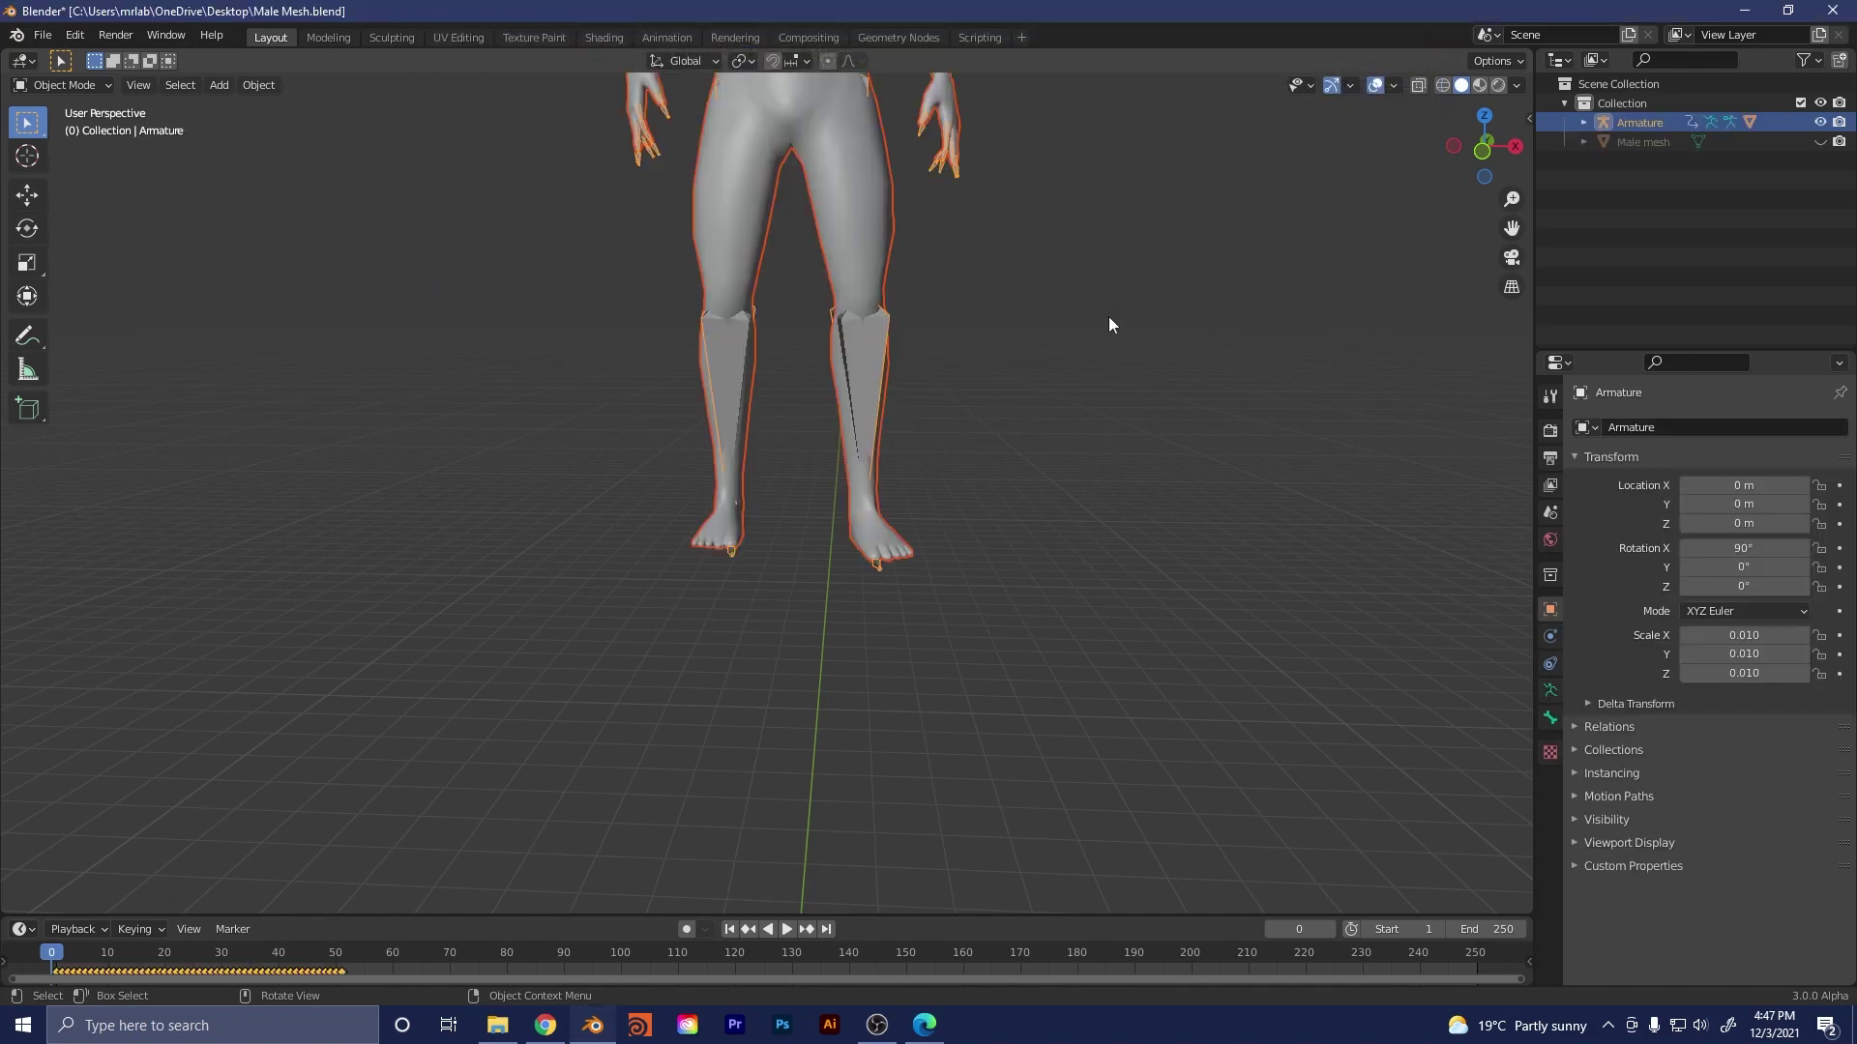
- Enlarge the timeline and play the Jumping animation, then stop back at frame 1
{"action": "middle_click_drag", "start_coordinate": [969, 328], "coordinate": [862, 267]}
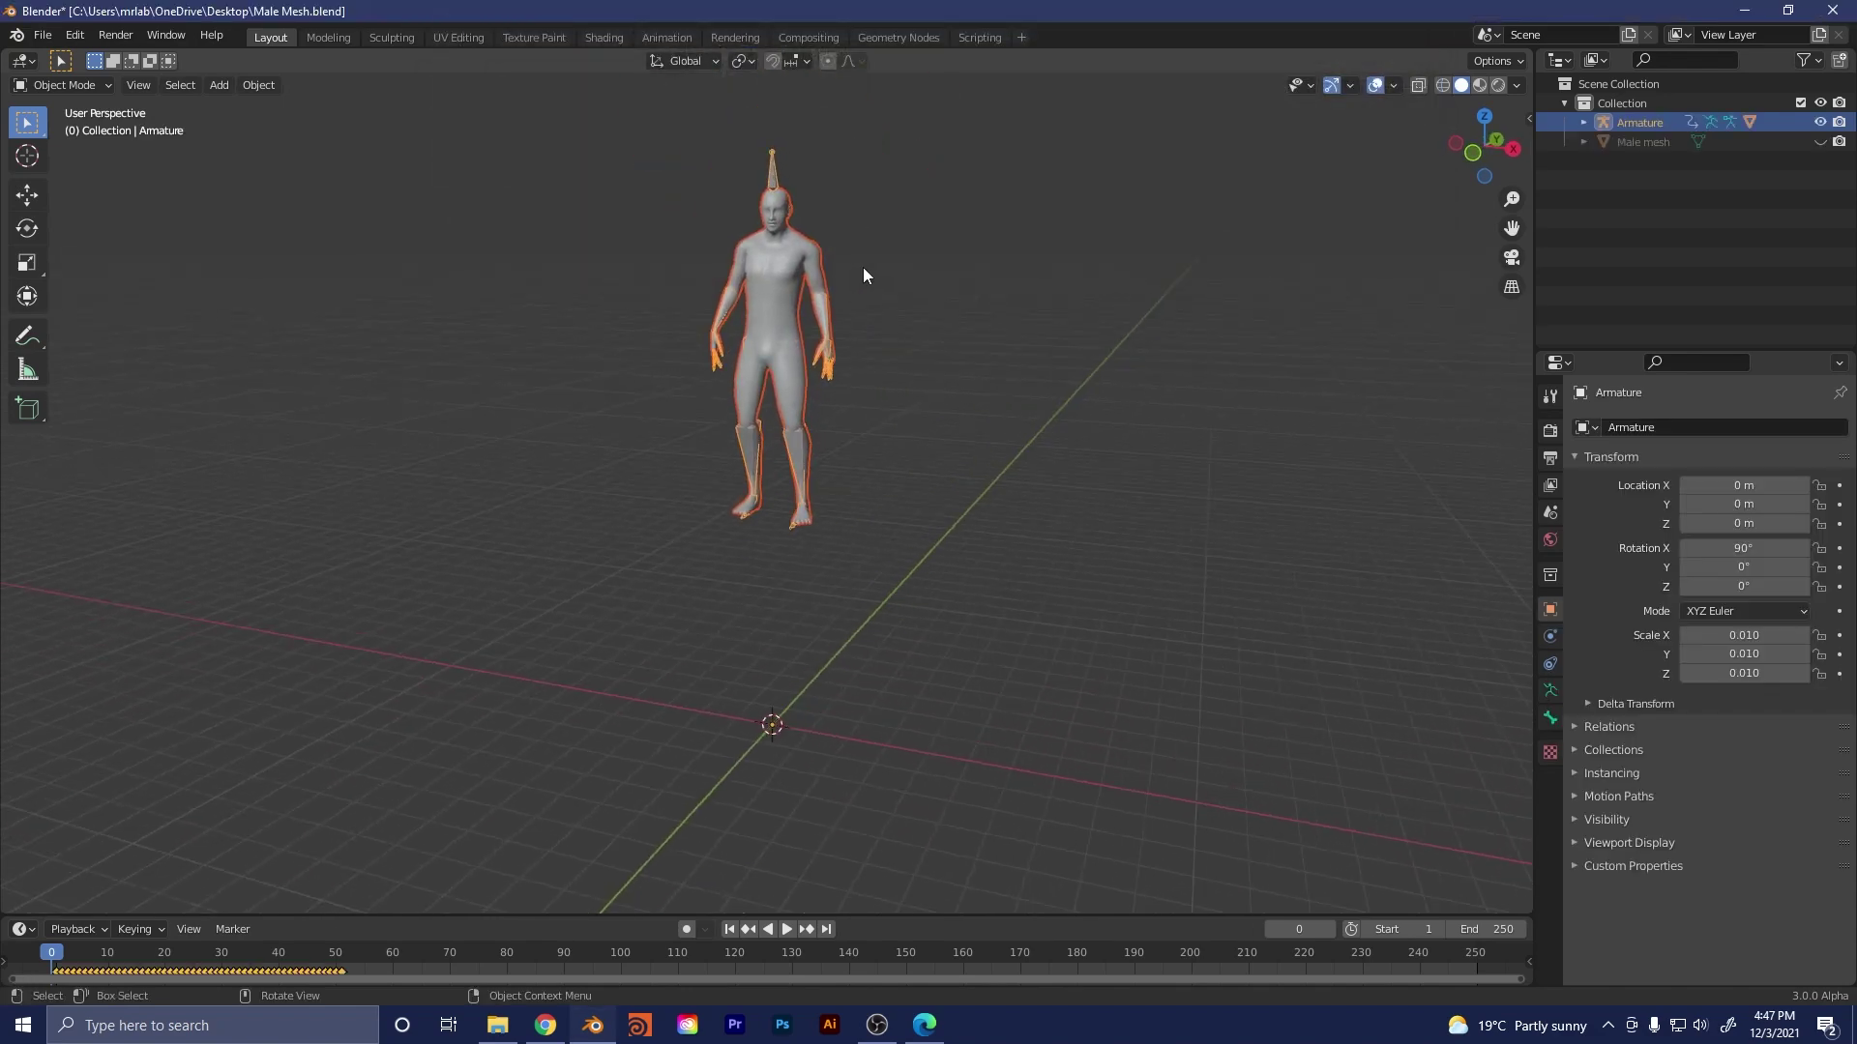
{"action": "left_click_drag", "start_coordinate": [515, 917], "coordinate": [539, 752]}
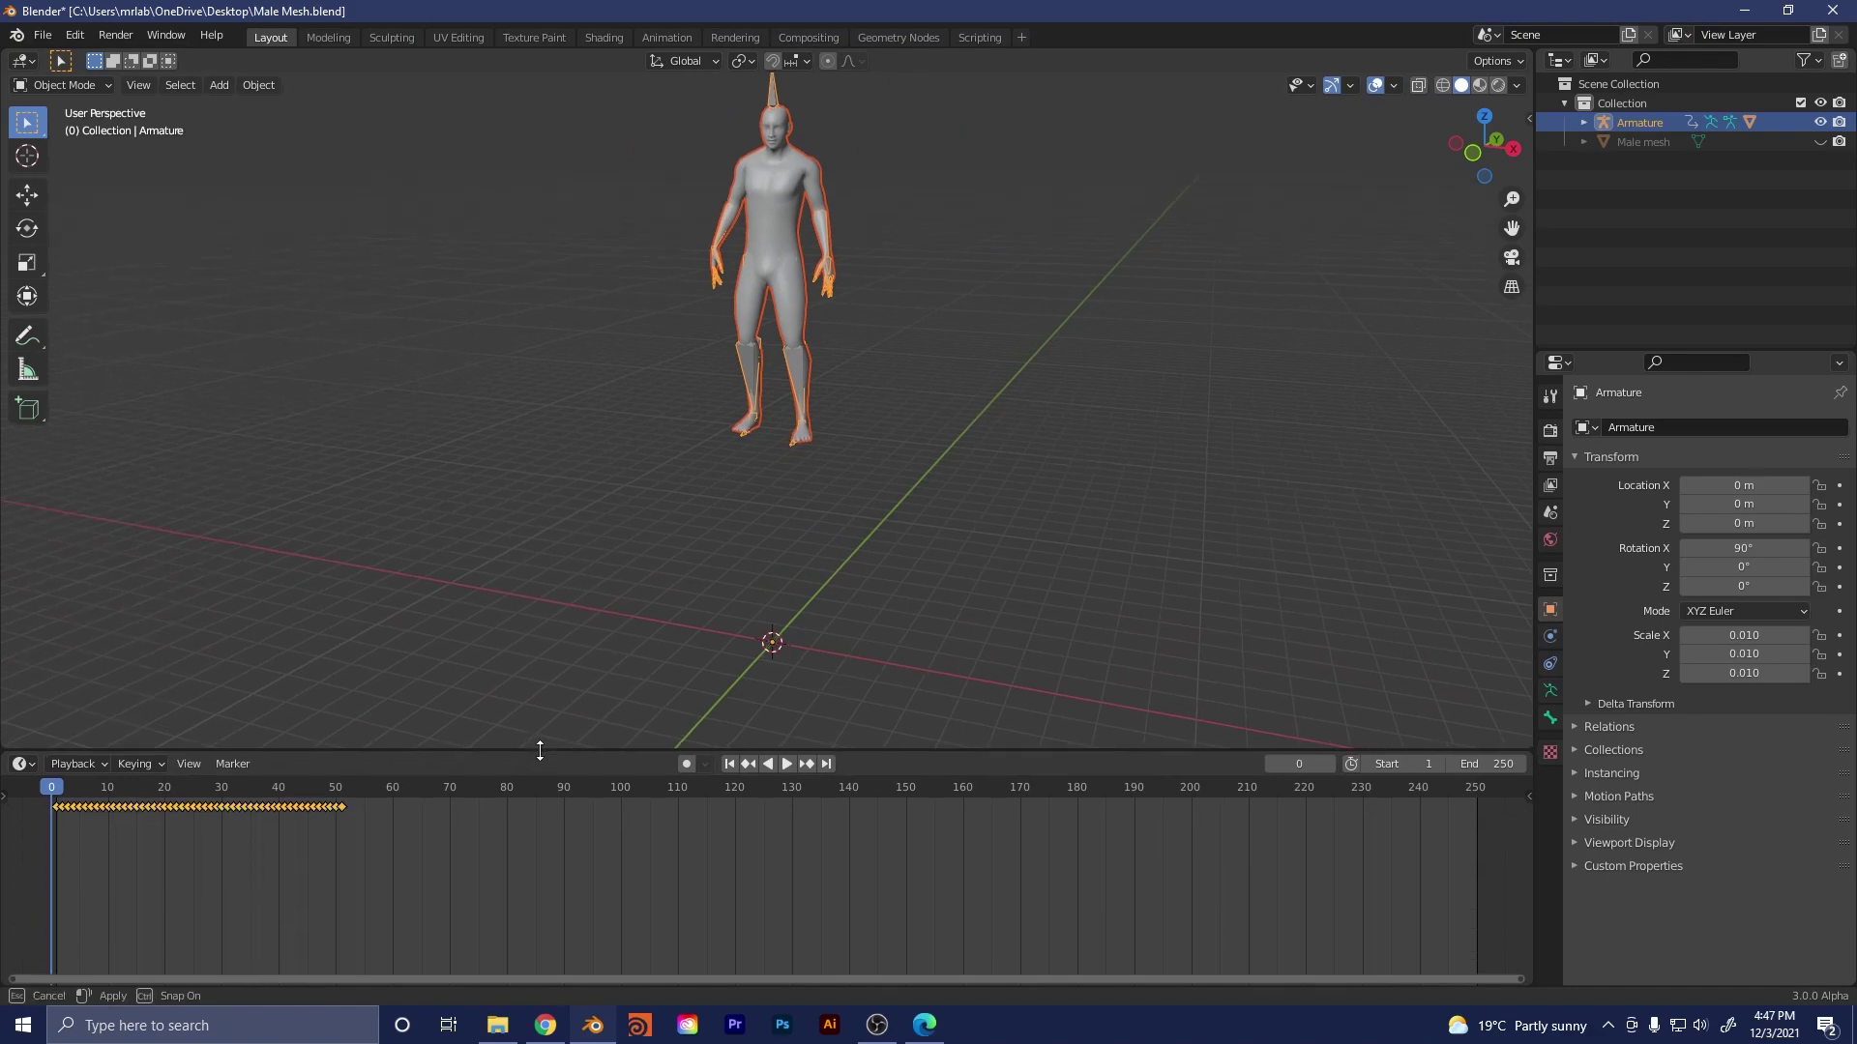
{"action": "key", "text": "space"}
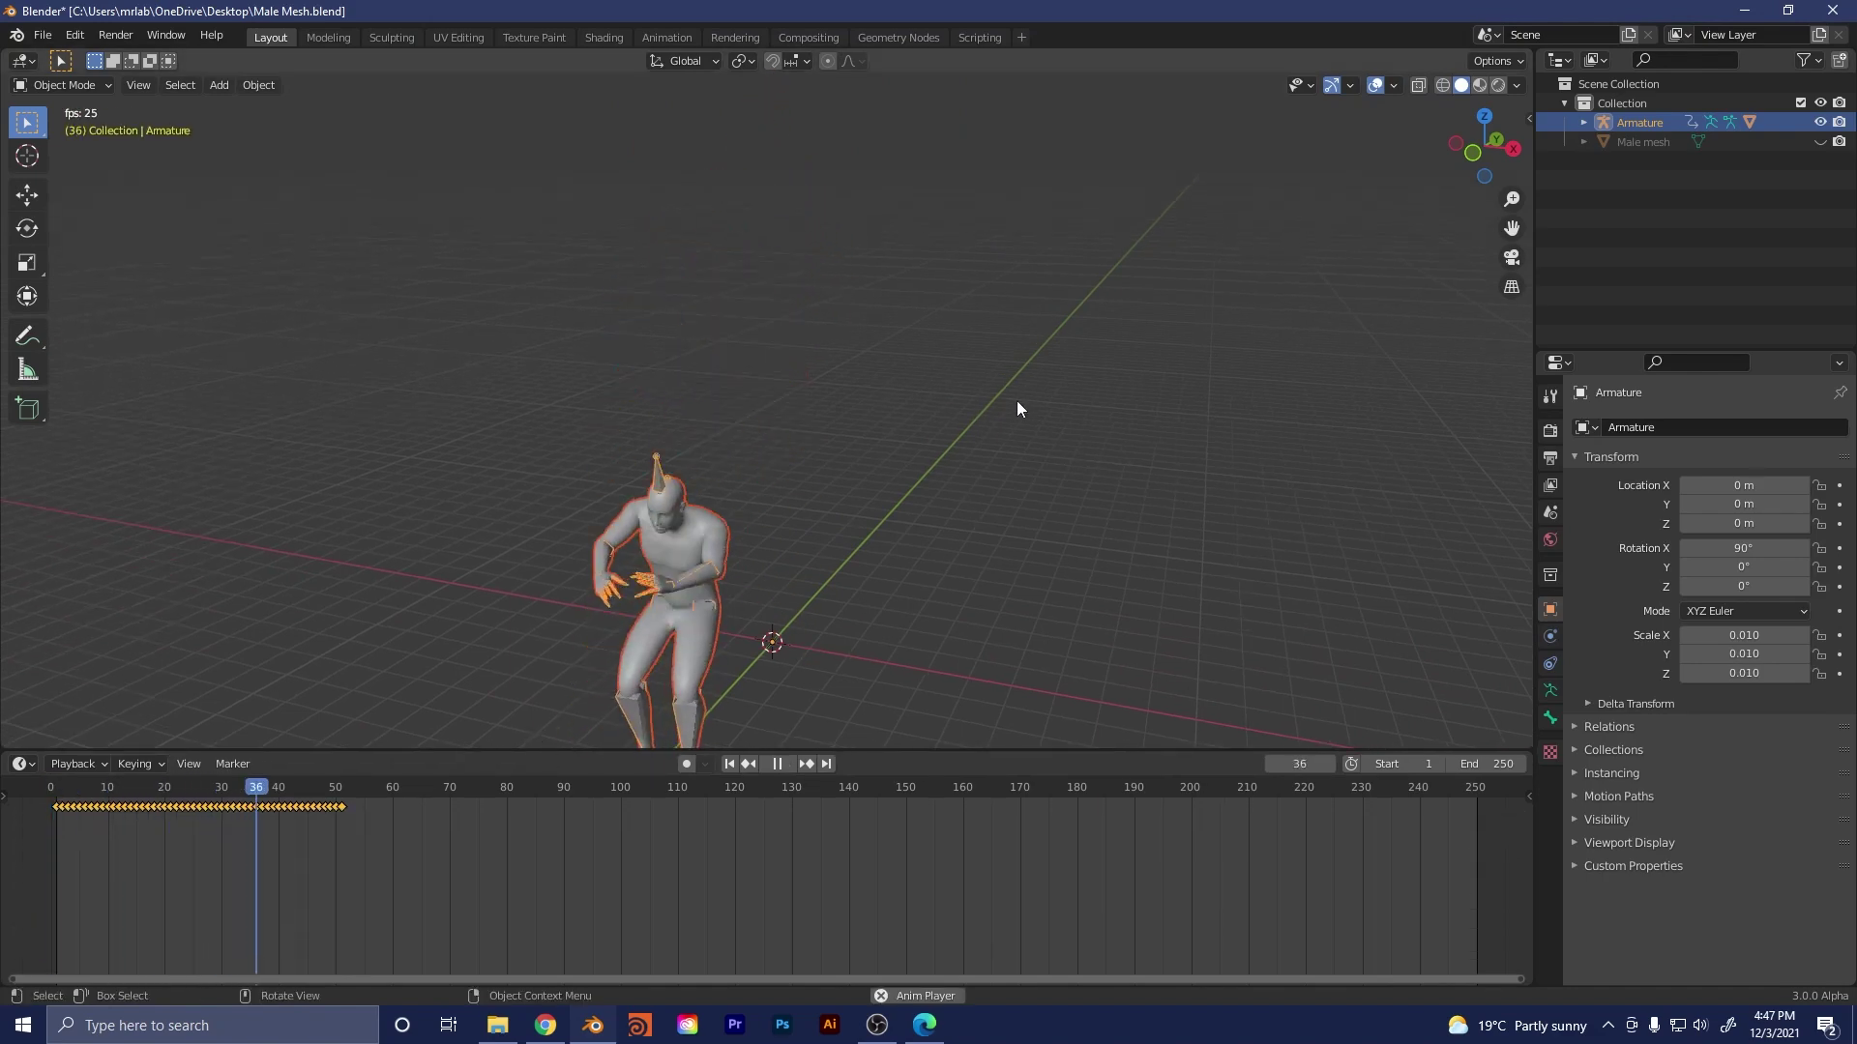
{"action": "middle_click_drag", "start_coordinate": [1007, 416], "coordinate": [855, 437]}
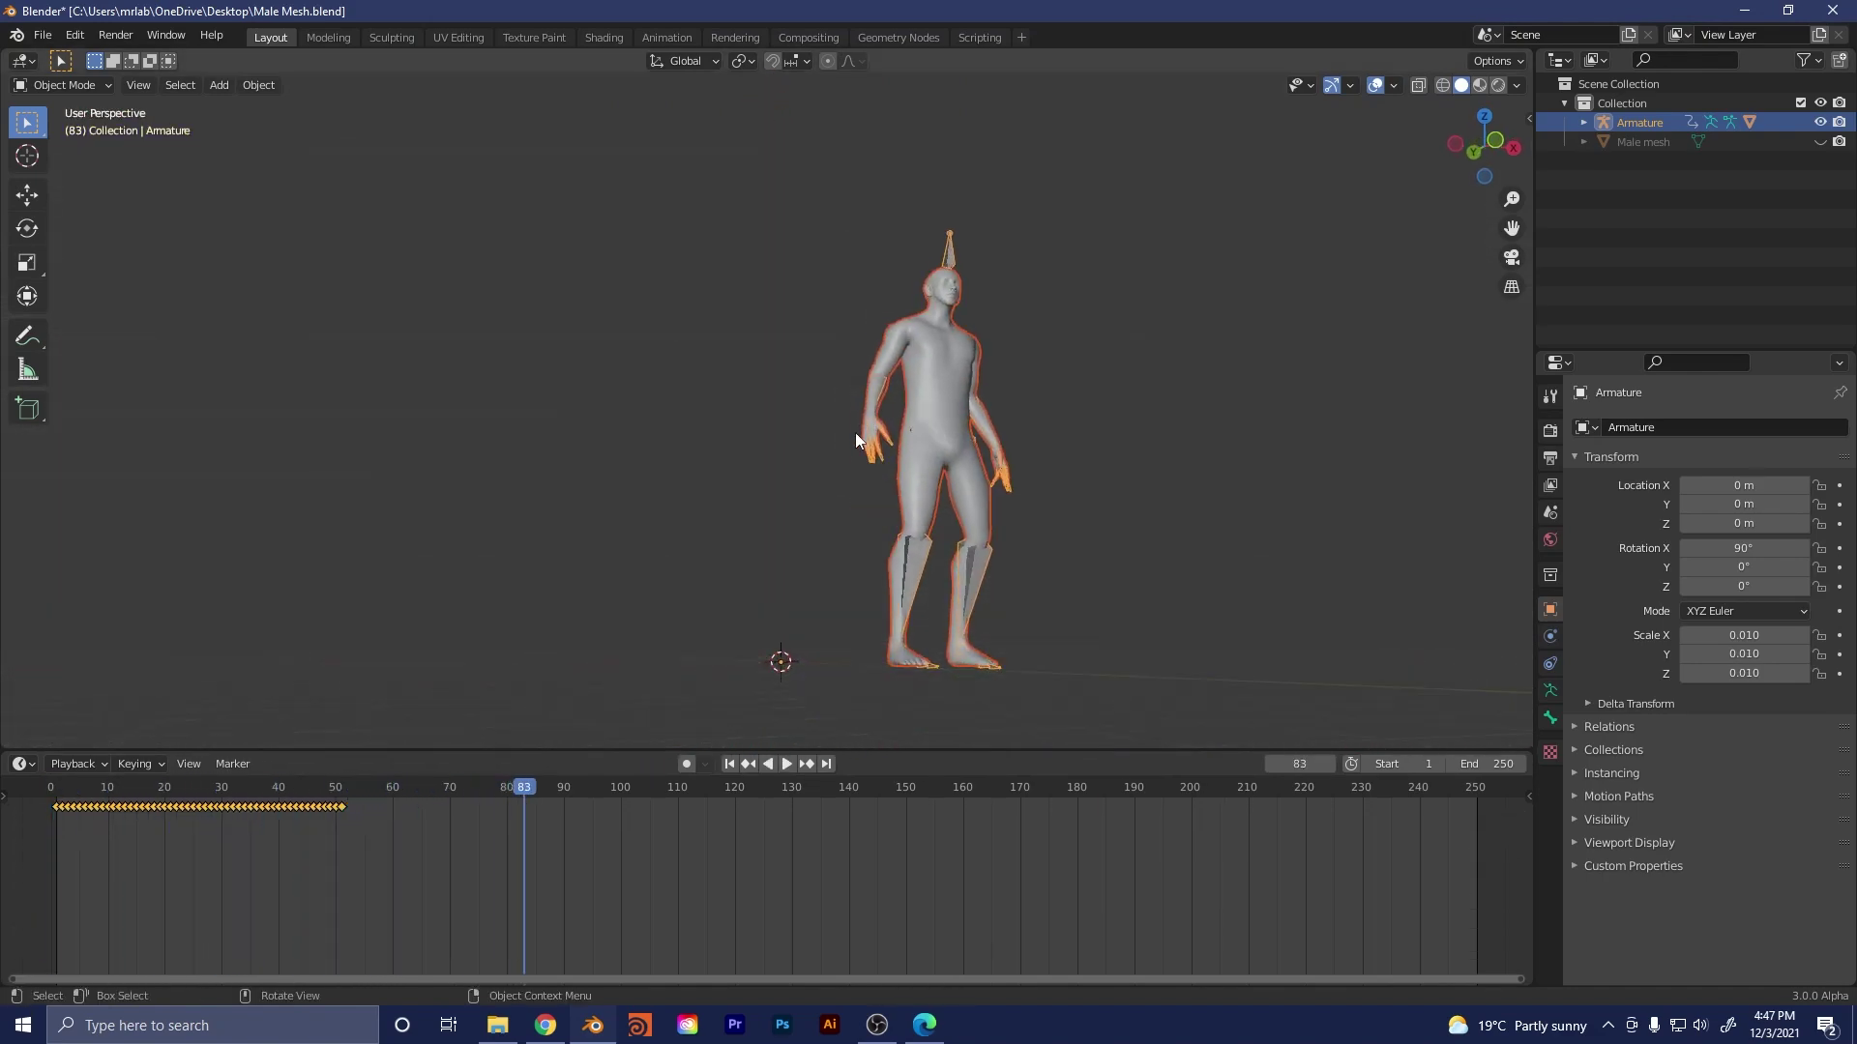
{"action": "key", "text": "Escape"}
- Deselect the armature, shrink the timeline back, and reframe the standing figure
{"action": "key", "text": "KP_1"}
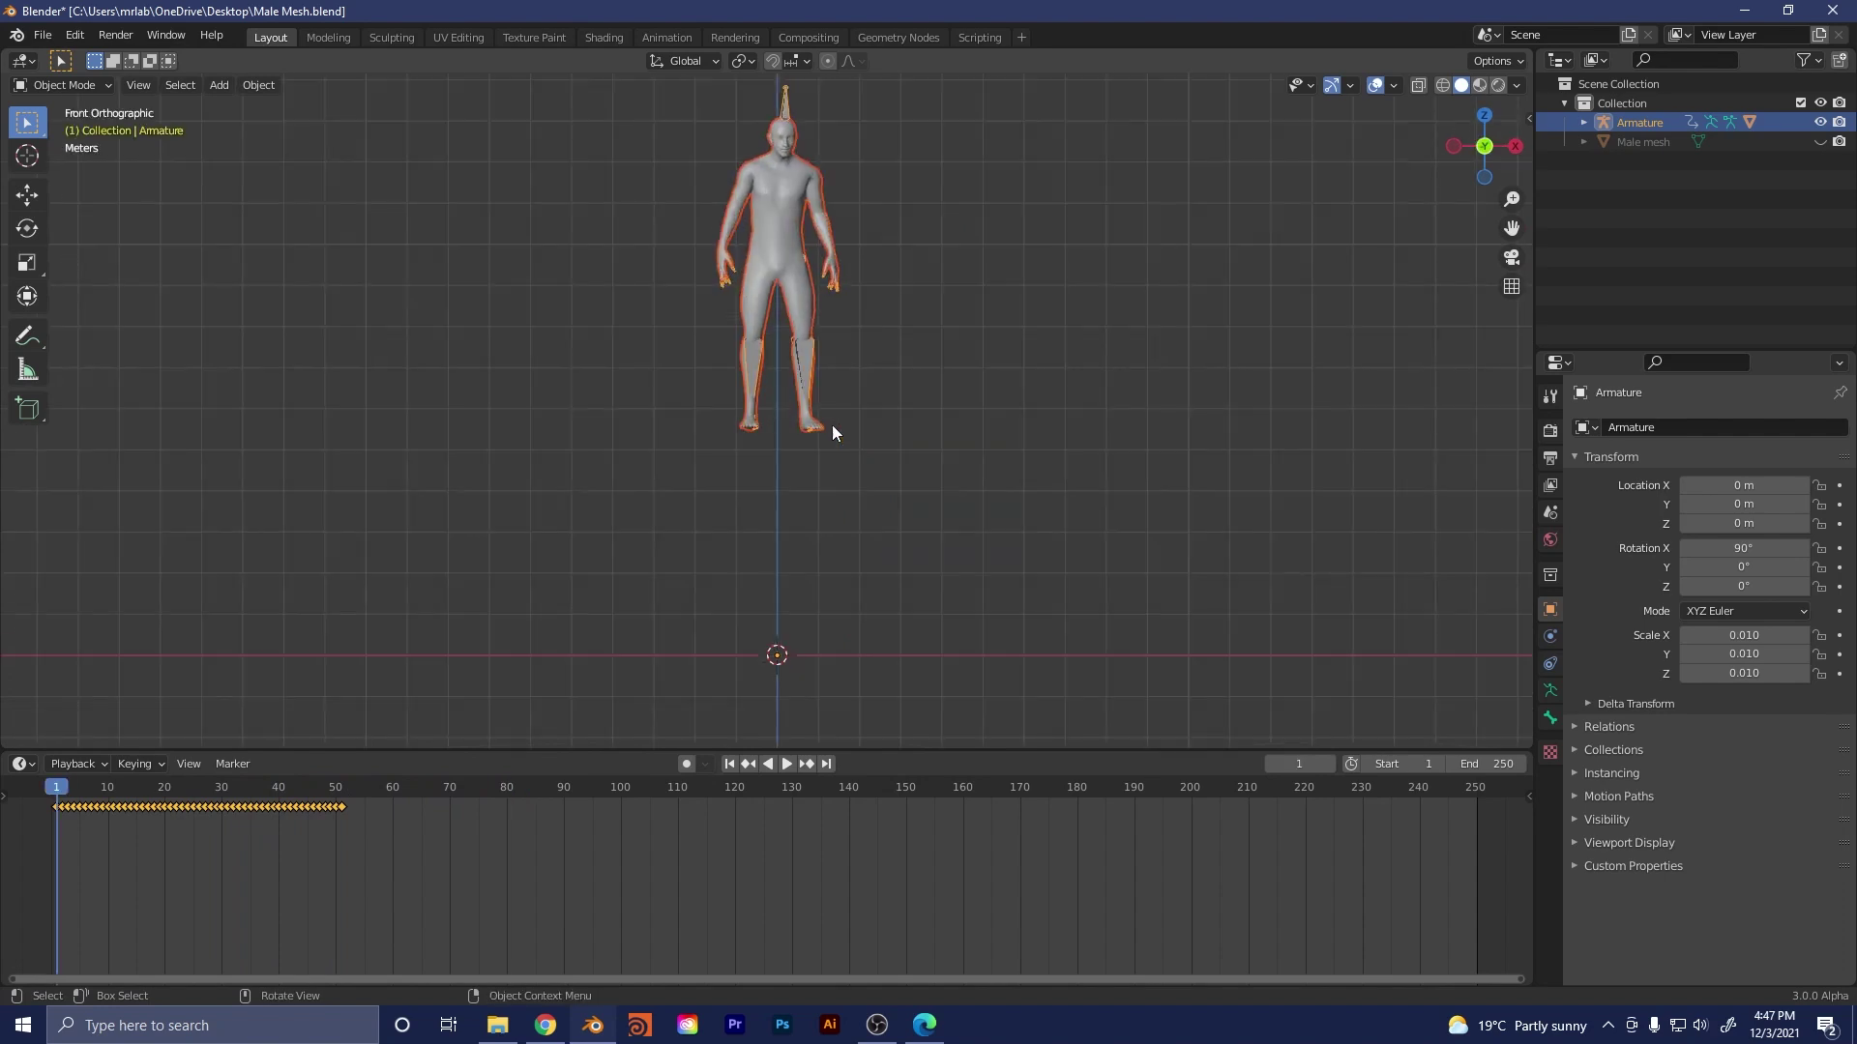
{"action": "key", "text": "alt+a"}
{"action": "scroll", "coordinate": [818, 276], "scroll_direction": "up", "scroll_amount": 5}
{"action": "scroll", "coordinate": [907, 439], "scroll_direction": "up", "scroll_amount": 4, "text": "ctrl"}
{"action": "scroll", "coordinate": [972, 468], "scroll_direction": "down", "scroll_amount": 5}
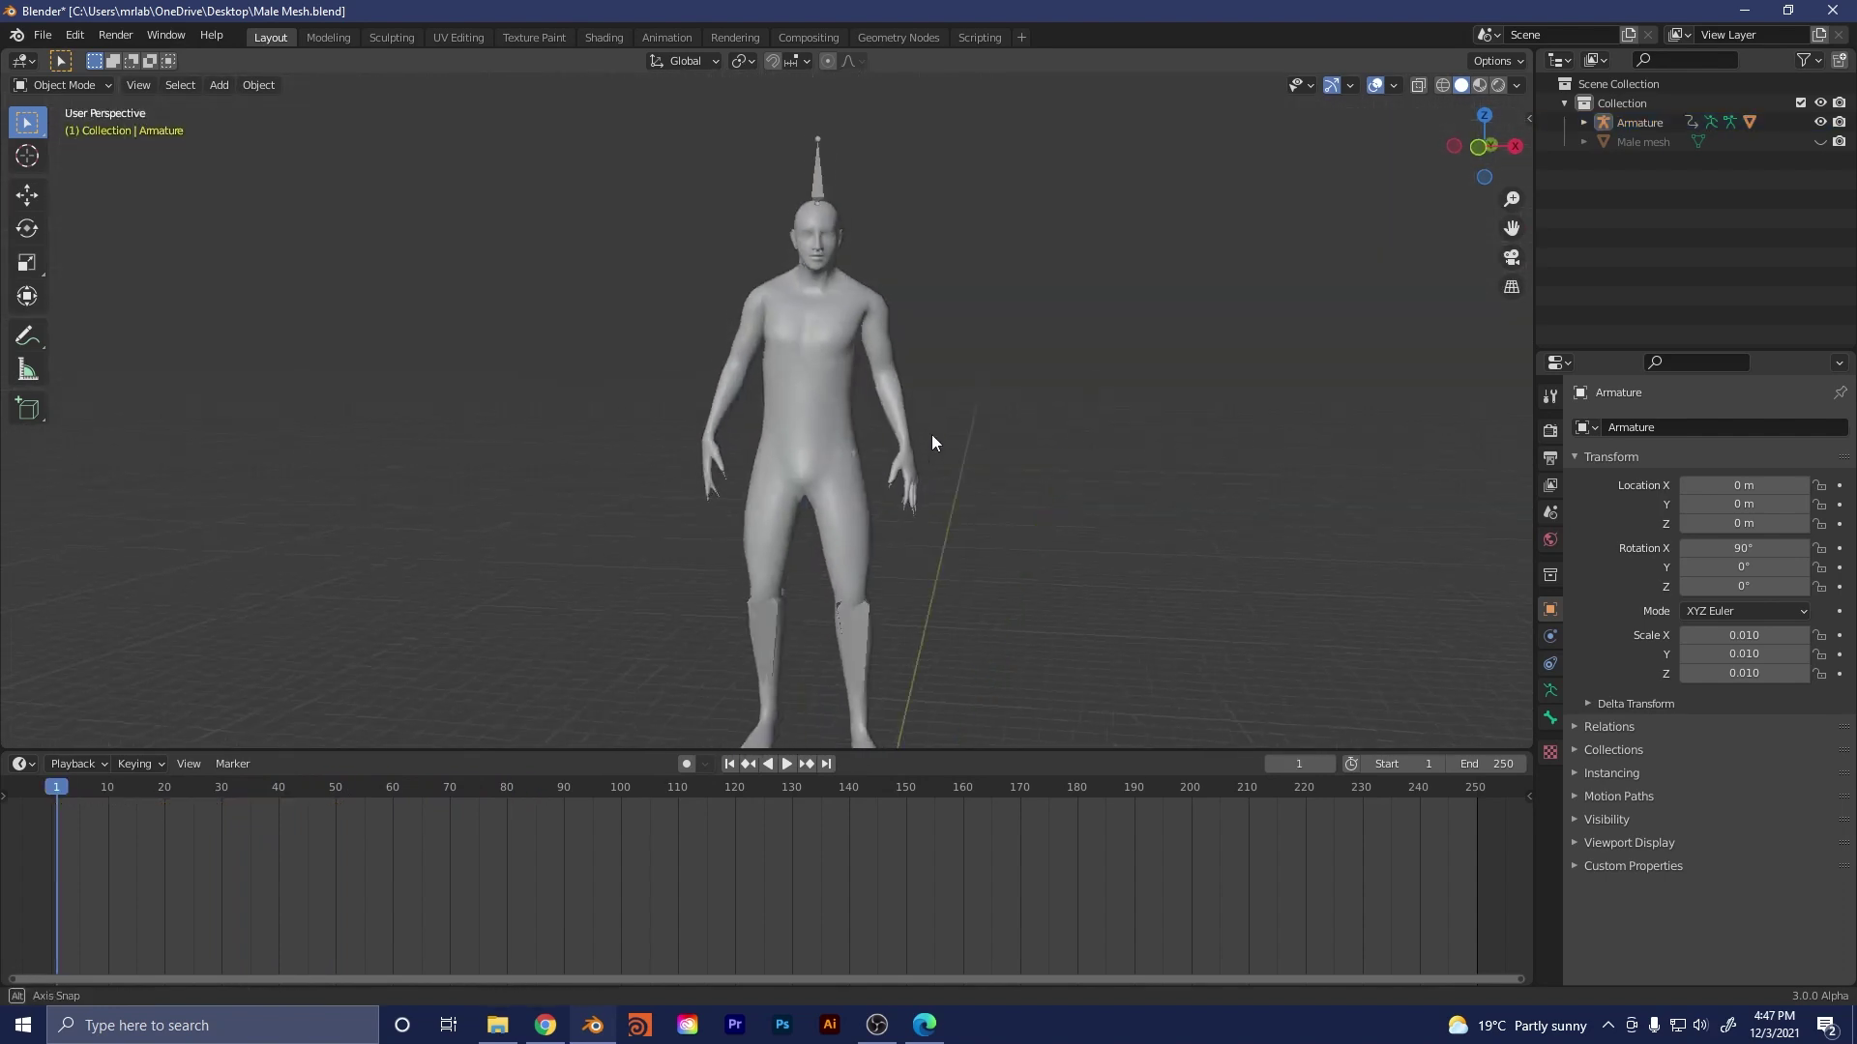
{"action": "middle_click_drag", "start_coordinate": [931, 433], "coordinate": [884, 710]}
{"action": "left_click_drag", "start_coordinate": [895, 752], "coordinate": [895, 914]}
{"action": "scroll", "coordinate": [990, 468], "scroll_direction": "up", "scroll_amount": 3}
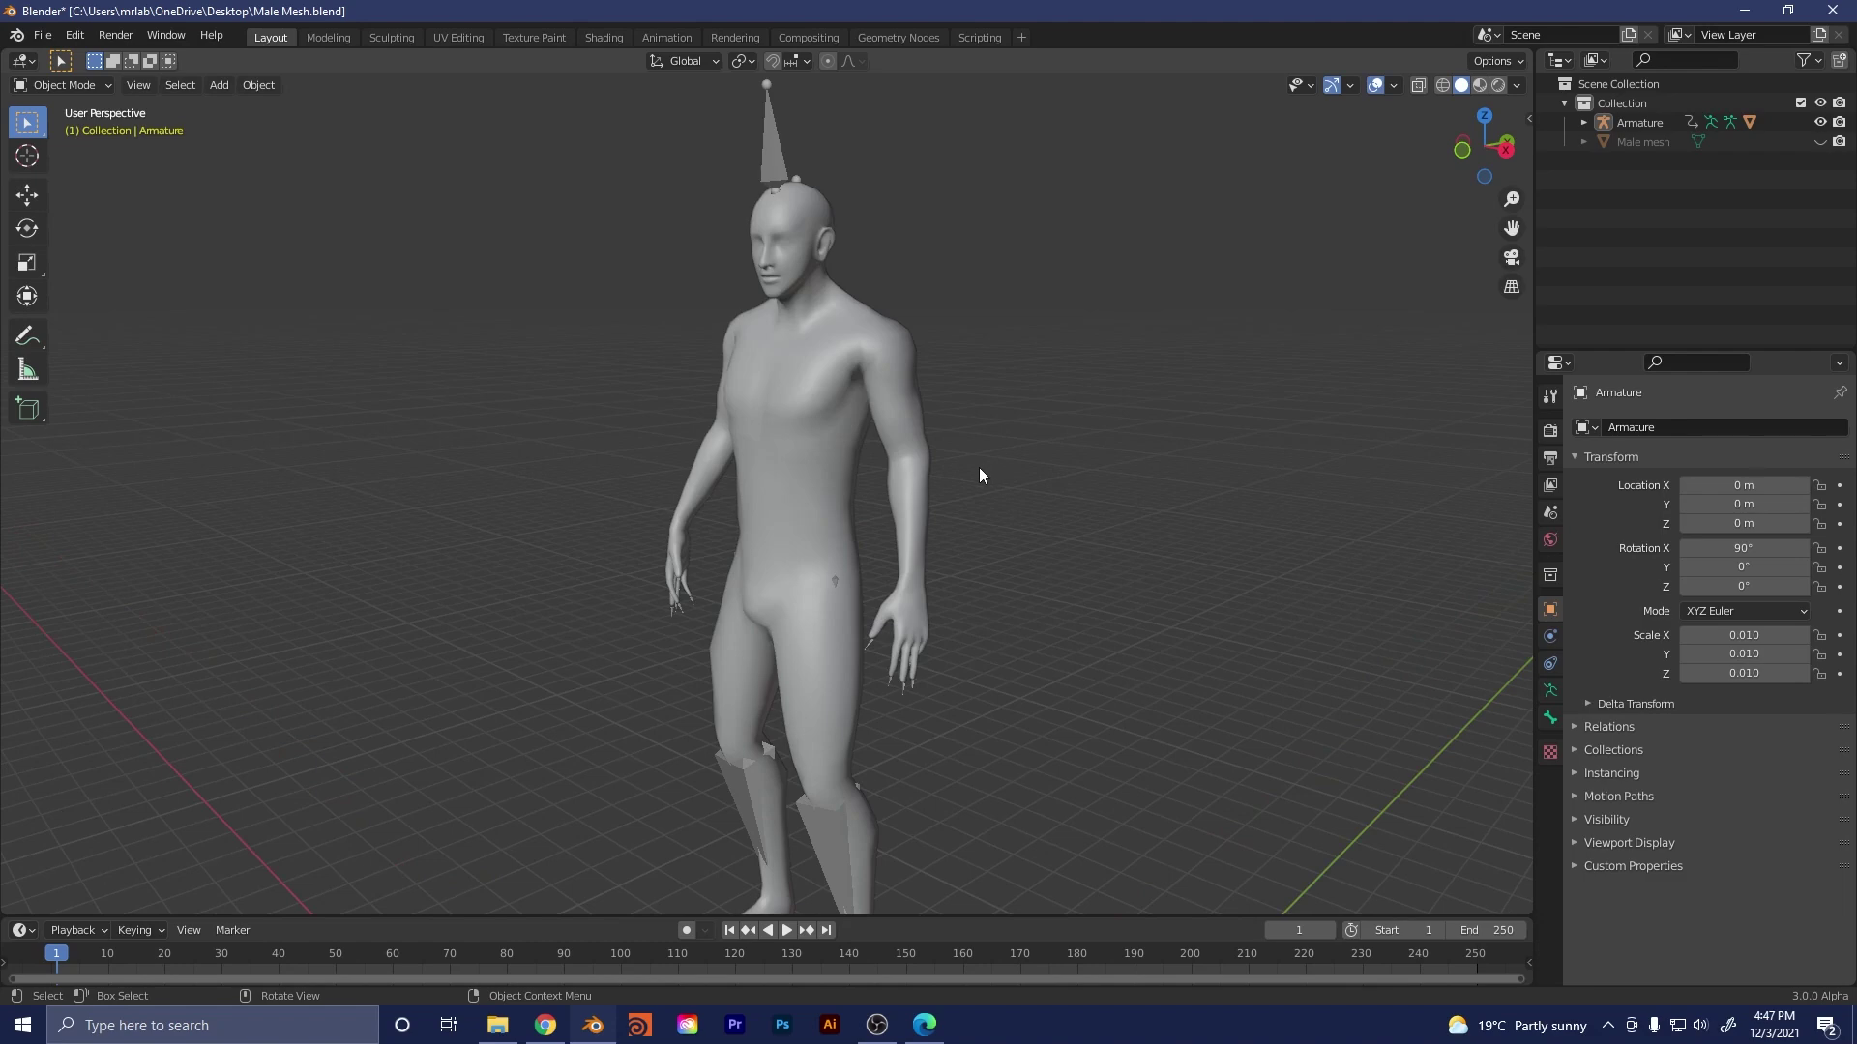
{"action": "middle_click_drag", "start_coordinate": [866, 457], "coordinate": [940, 453]}
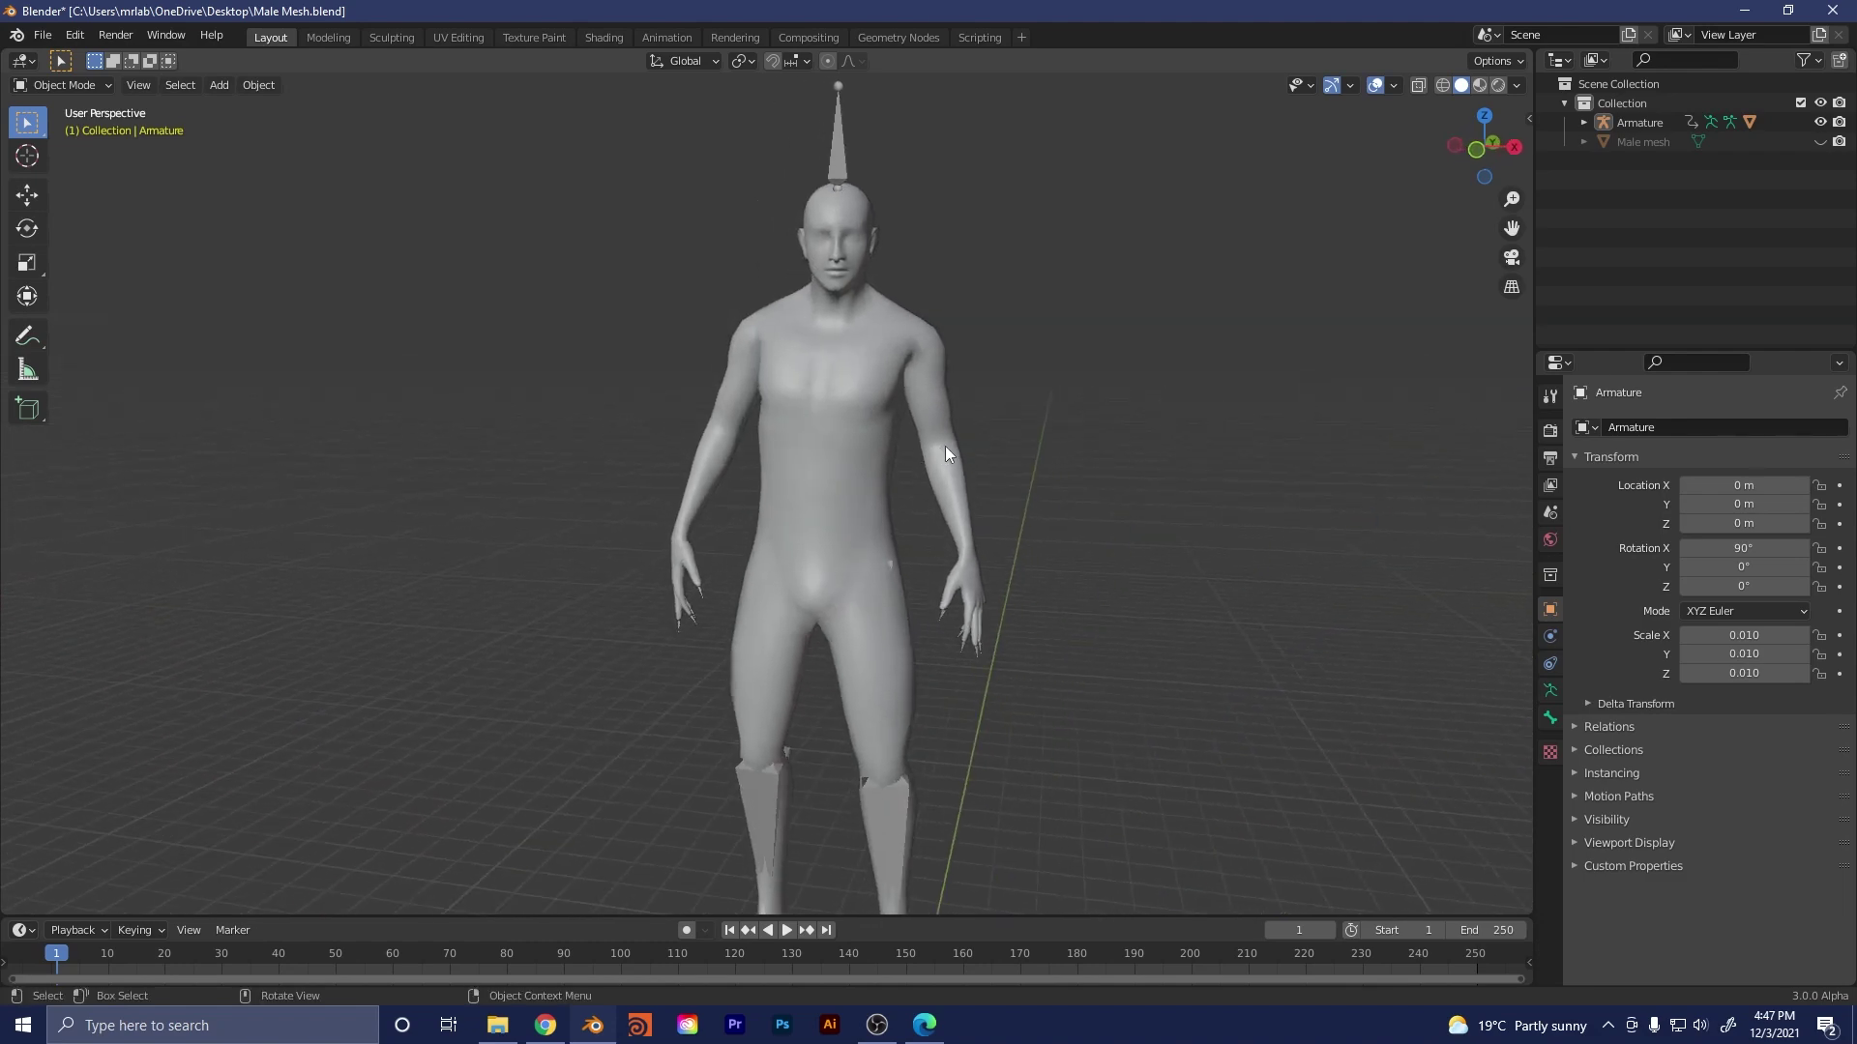